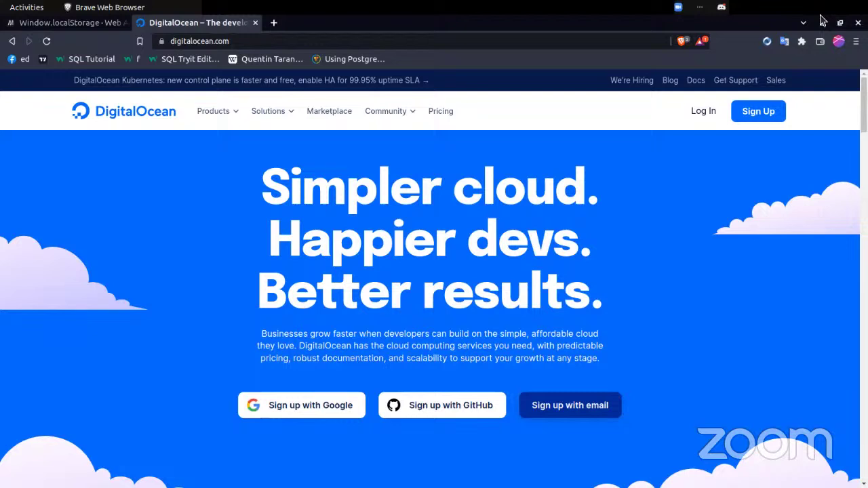
- Sign in to DigitalOcean and reach the BitCamp project with its seven droplets and two domains
{"action": "left_click", "coordinate": [705, 111]}
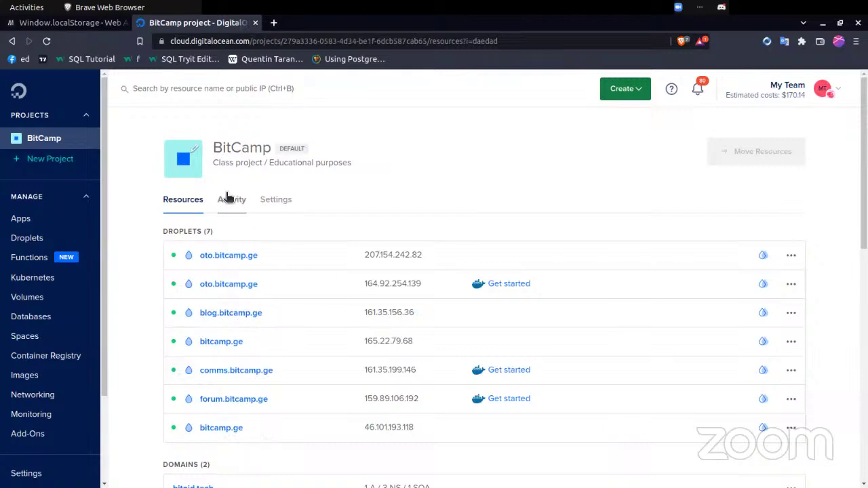
{"action": "left_click", "coordinate": [636, 95]}
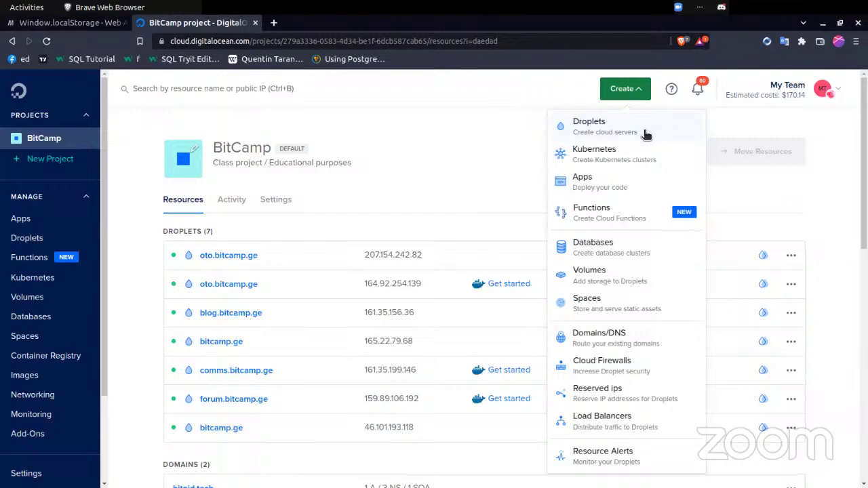
- Open the Create Droplets page, where Ubuntu 22.04 x64 is preselected as the image
{"action": "left_click", "coordinate": [600, 134]}
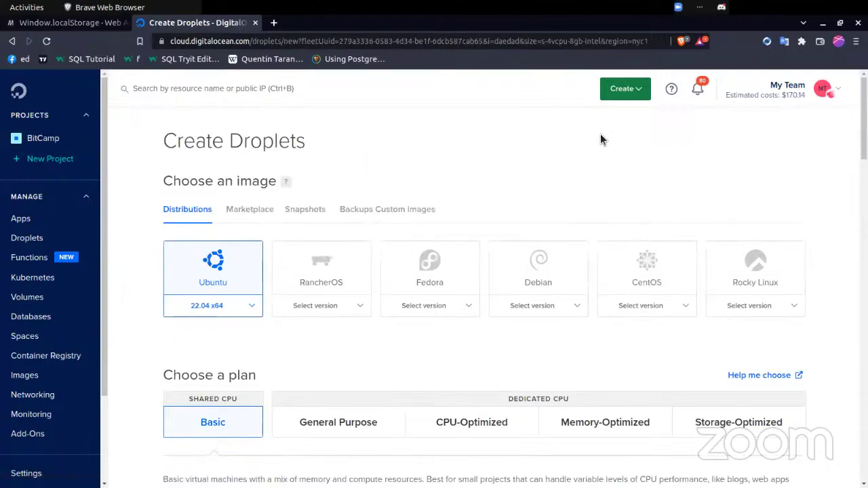
{"action": "scroll", "coordinate": [507, 203], "scroll_direction": "down", "scroll_amount": 3}
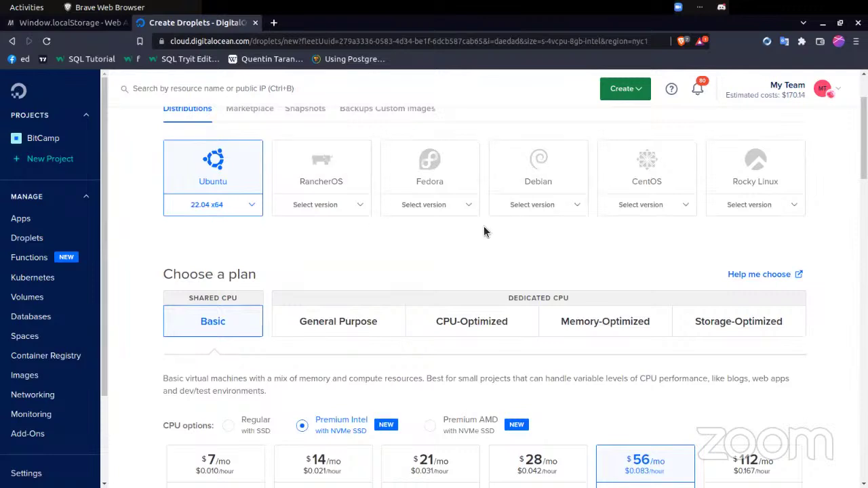
{"action": "scroll", "coordinate": [480, 270], "scroll_direction": "up", "scroll_amount": 2}
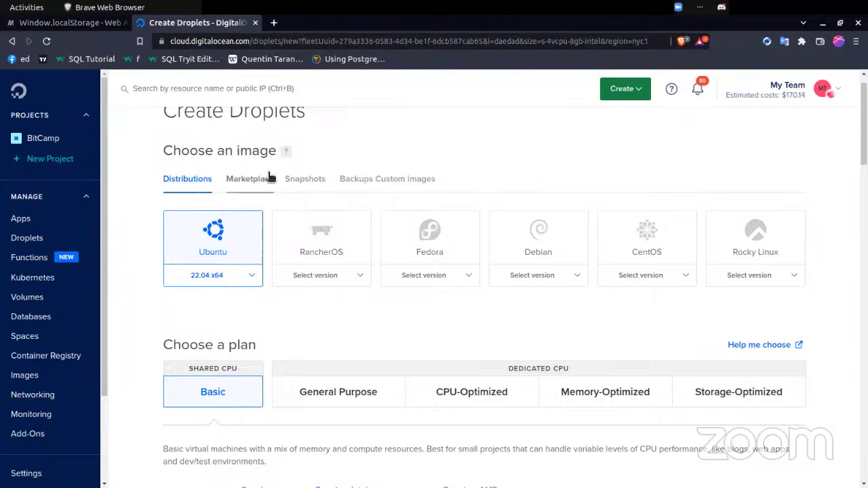
- Show Marketplace app images for the droplet and open the full Marketplace in a new tab
{"action": "left_click", "coordinate": [240, 179]}
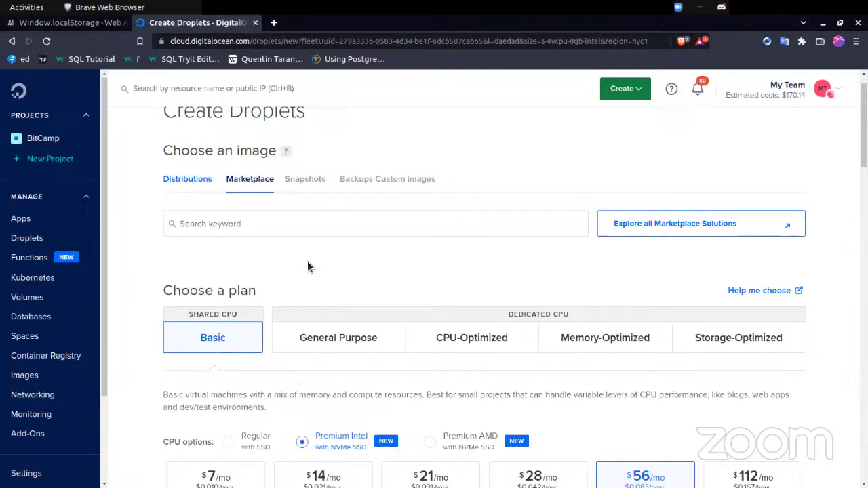
{"action": "left_click", "coordinate": [287, 224]}
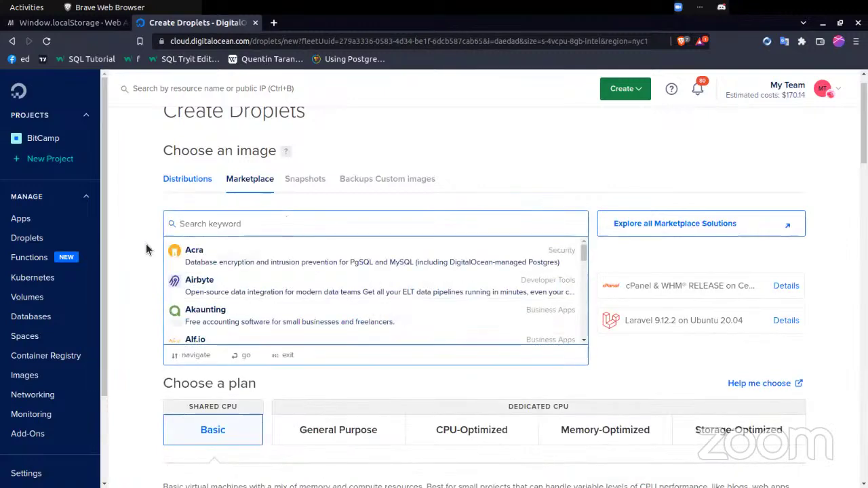
{"action": "left_click", "coordinate": [150, 271]}
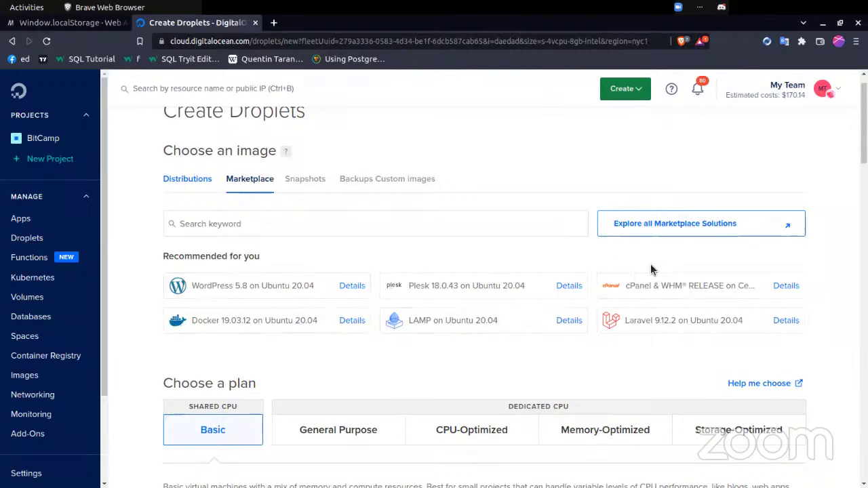
{"action": "left_click", "coordinate": [652, 222]}
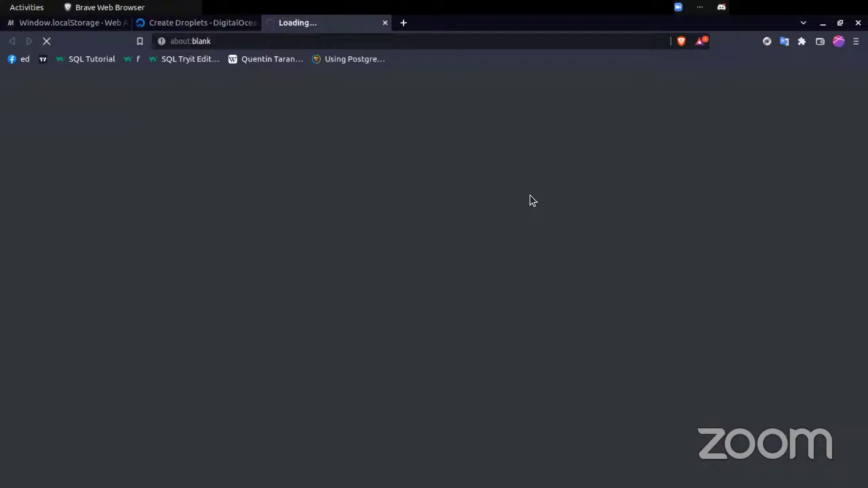
{"action": "left_click", "coordinate": [218, 24]}
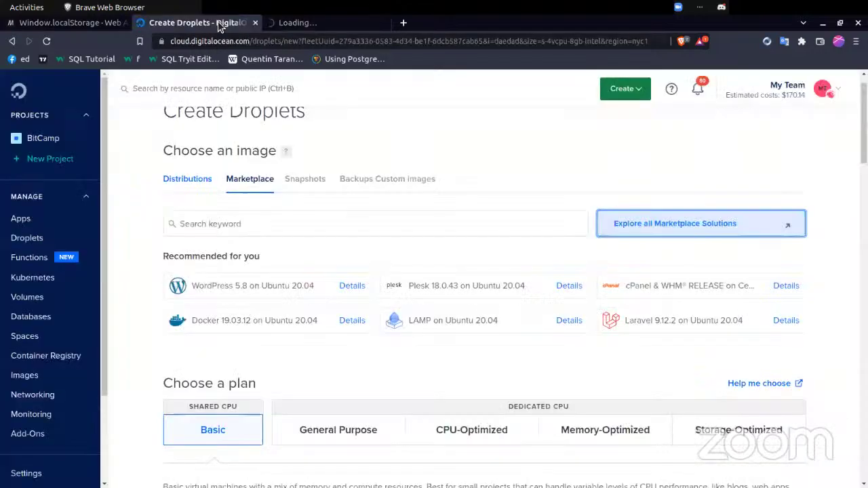
{"action": "scroll", "coordinate": [257, 199], "scroll_direction": "down", "scroll_amount": 3}
{"action": "scroll", "coordinate": [258, 199], "scroll_direction": "up", "scroll_amount": 4}
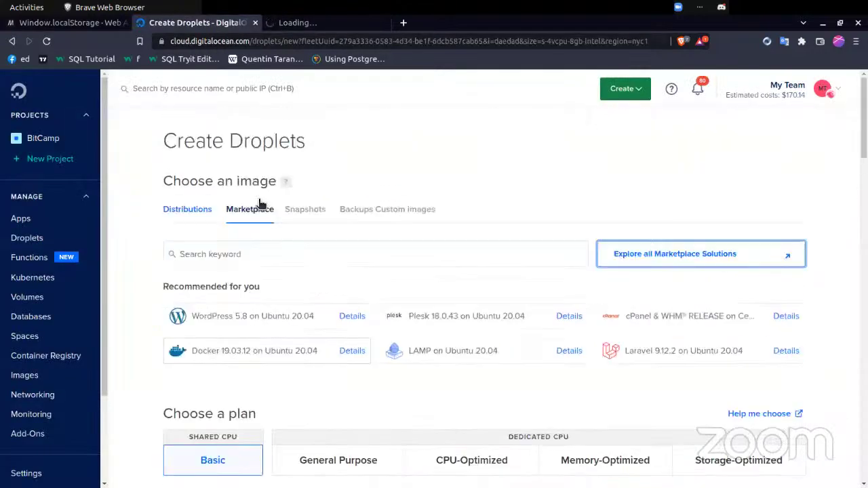
- Search the Marketplace for 'node' and select the NodeJS 18.7.0 on Ubuntu 20.04 image
{"action": "left_click", "coordinate": [248, 257]}
{"action": "type", "text": "node"}
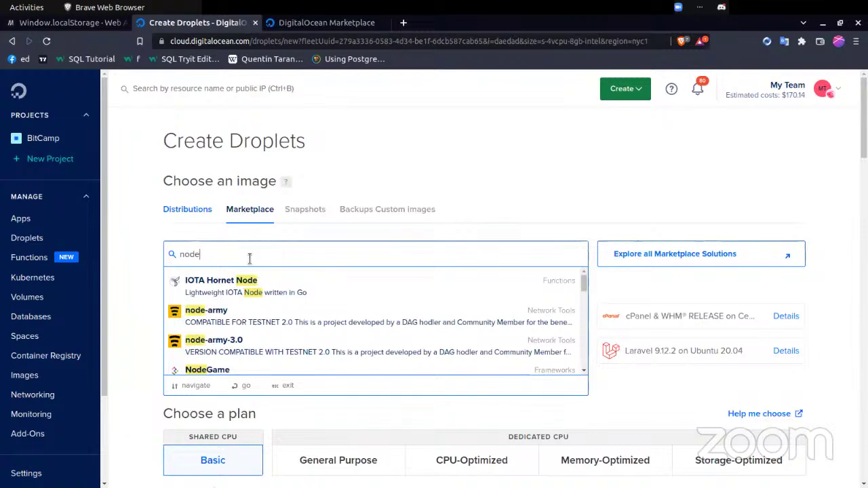
{"action": "scroll", "coordinate": [289, 365], "scroll_direction": "down", "scroll_amount": 3}
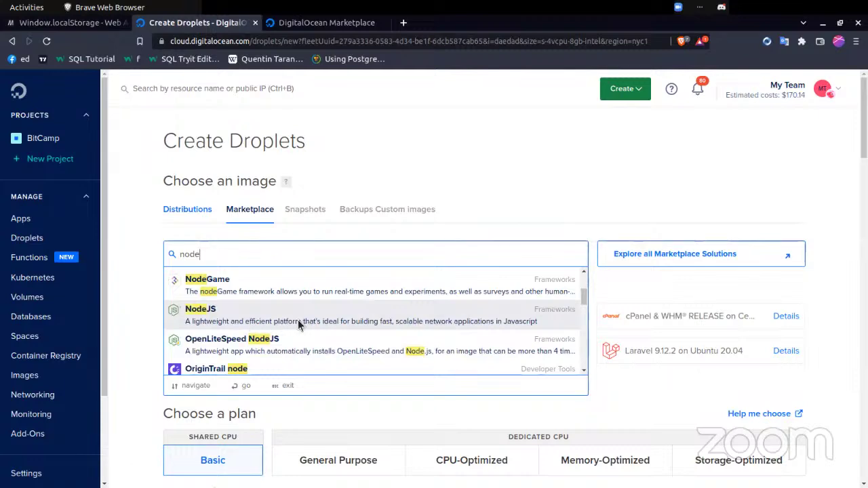
{"action": "left_click", "coordinate": [393, 320]}
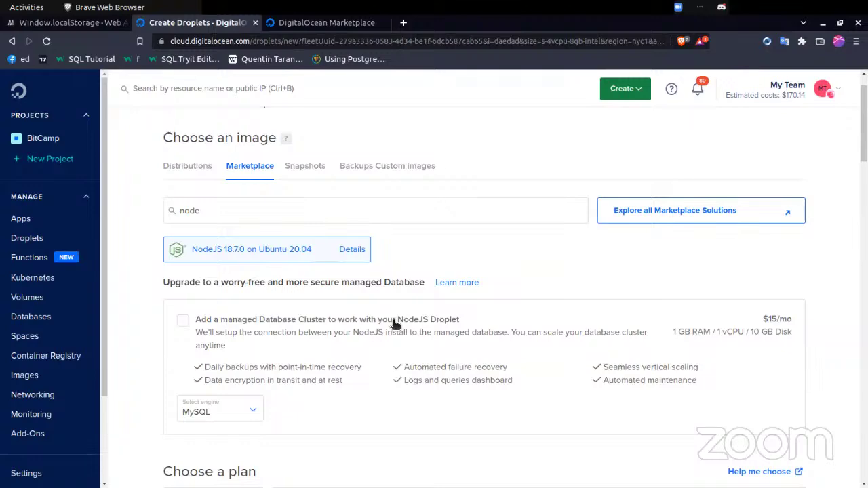
{"action": "scroll", "coordinate": [394, 324], "scroll_direction": "down", "scroll_amount": 3}
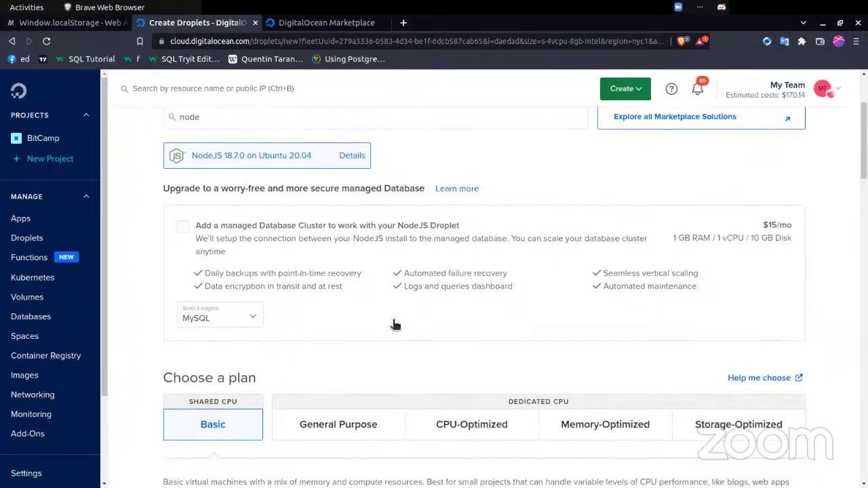
{"action": "scroll", "coordinate": [394, 324], "scroll_direction": "up", "scroll_amount": 4}
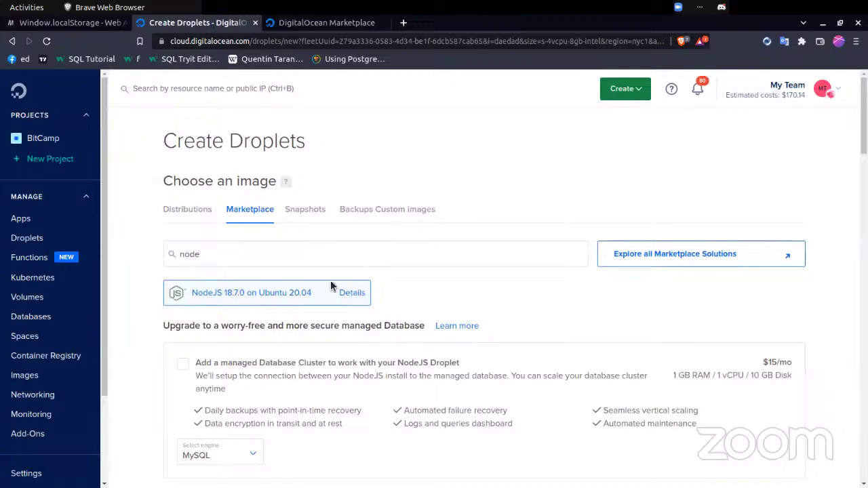
{"action": "left_click", "coordinate": [284, 263]}
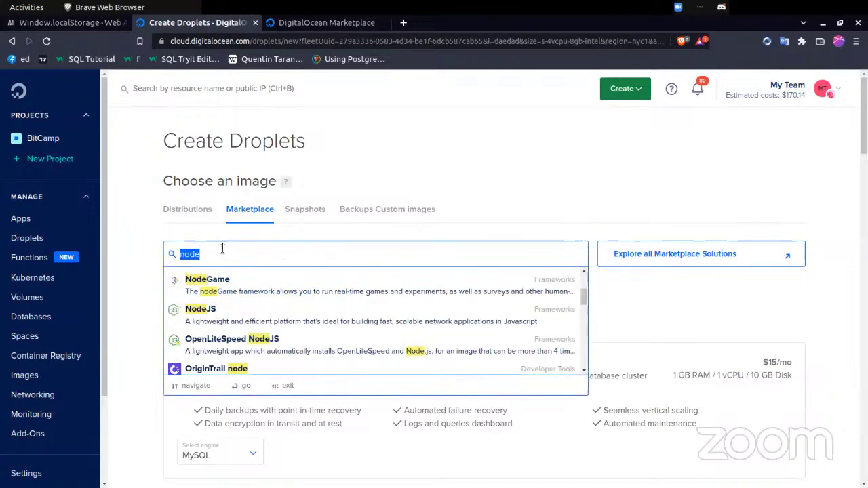
{"action": "left_click", "coordinate": [185, 211]}
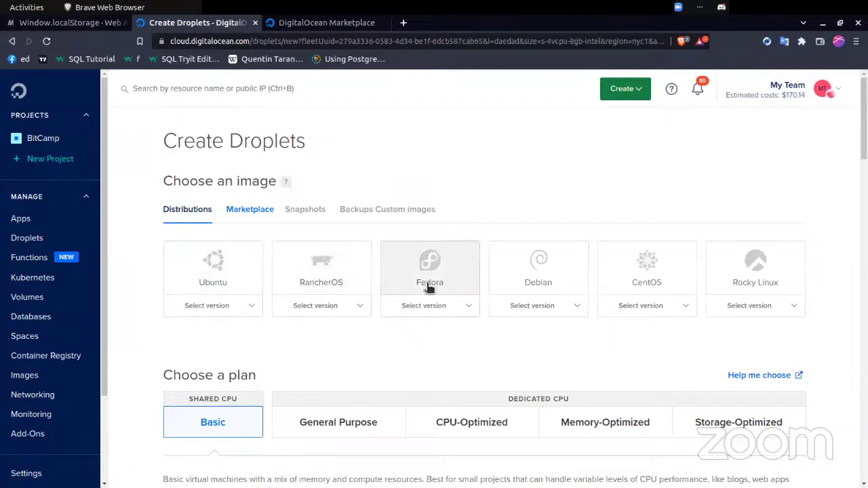
{"action": "left_click", "coordinate": [244, 215]}
{"action": "left_click", "coordinate": [247, 245]}
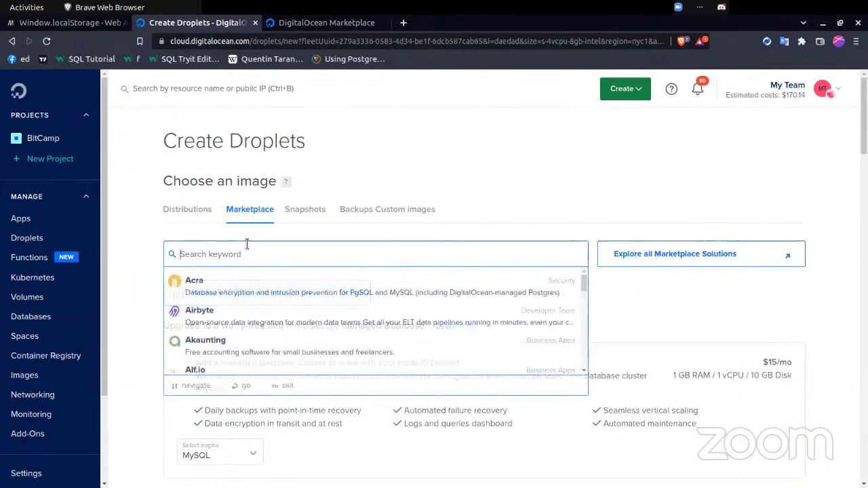
{"action": "scroll", "coordinate": [241, 343], "scroll_direction": "down", "scroll_amount": 3}
{"action": "scroll", "coordinate": [240, 342], "scroll_direction": "down", "scroll_amount": 5}
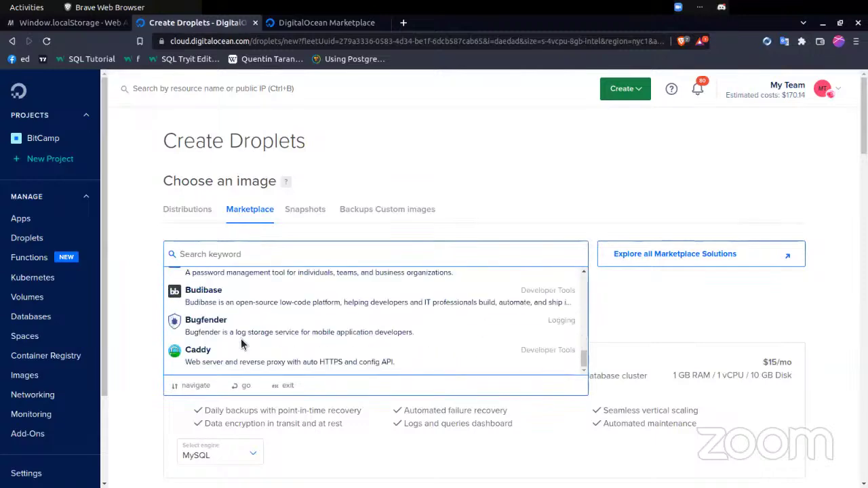
{"action": "scroll", "coordinate": [241, 343], "scroll_direction": "up", "scroll_amount": 10}
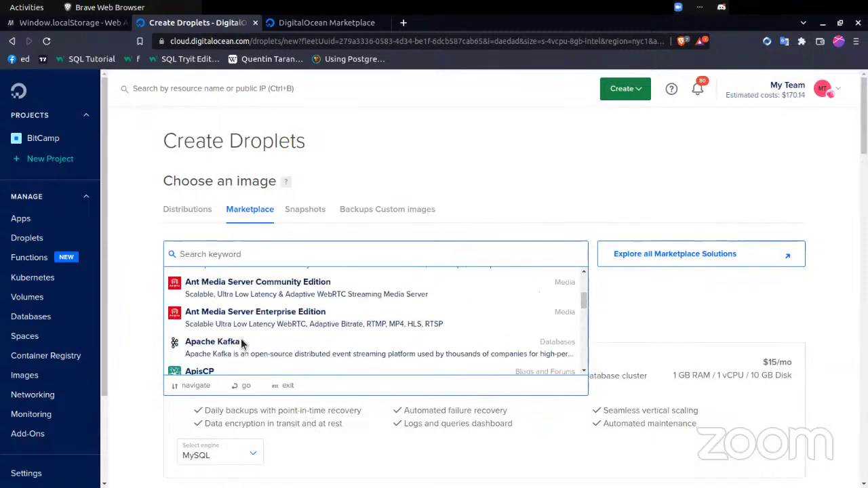
{"action": "left_click", "coordinate": [126, 258]}
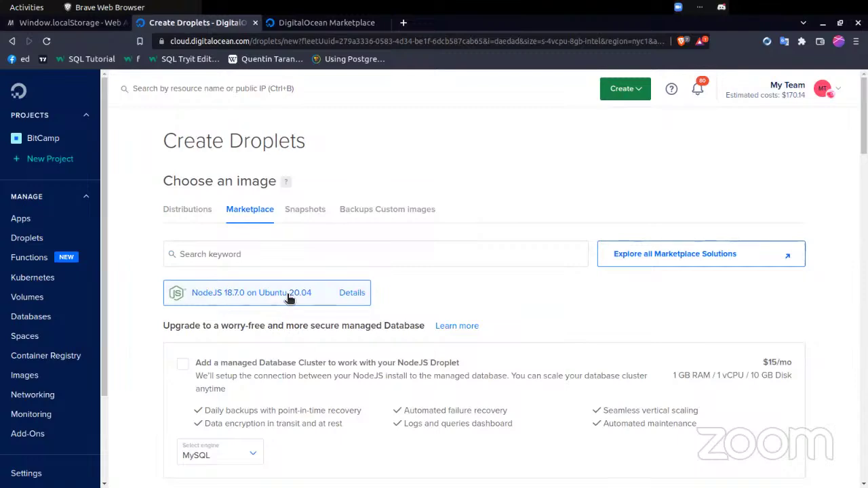
{"action": "scroll", "coordinate": [375, 338], "scroll_direction": "down", "scroll_amount": 5}
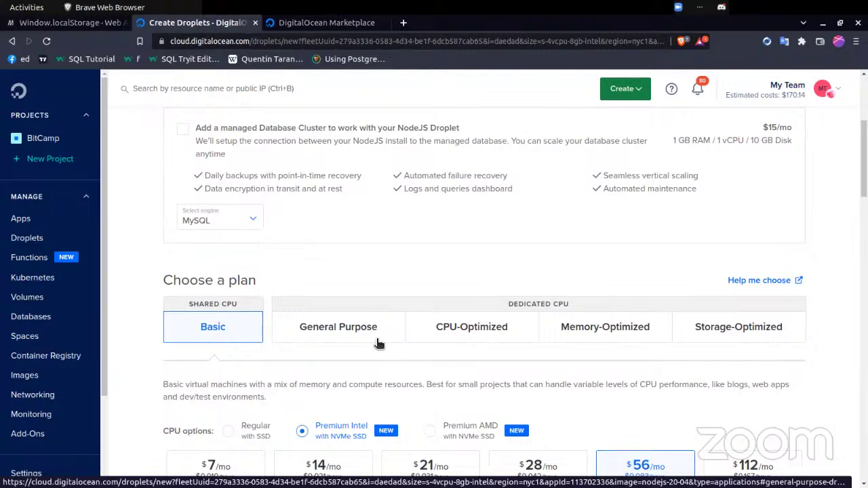
{"action": "scroll", "coordinate": [378, 344], "scroll_direction": "up", "scroll_amount": 3}
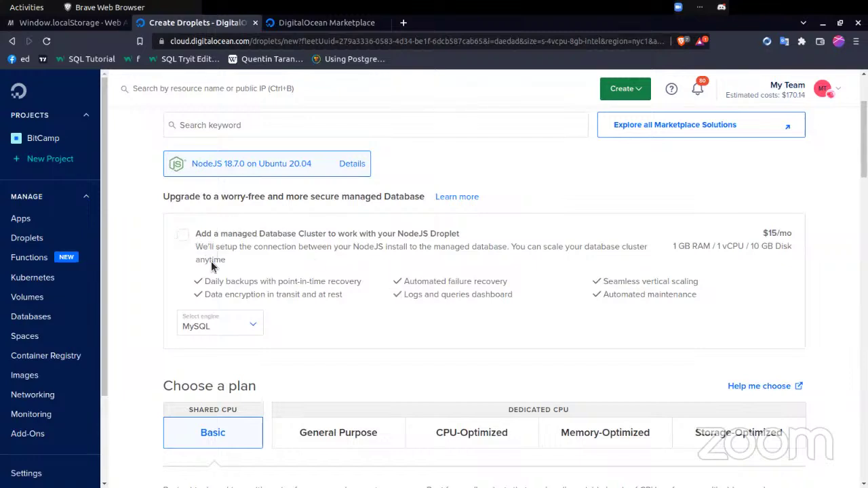
{"action": "left_click", "coordinate": [214, 325]}
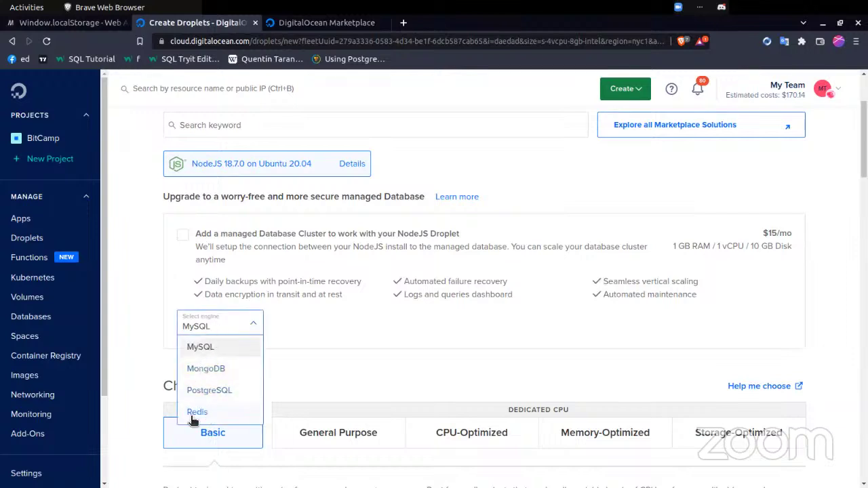
{"action": "left_click", "coordinate": [137, 306]}
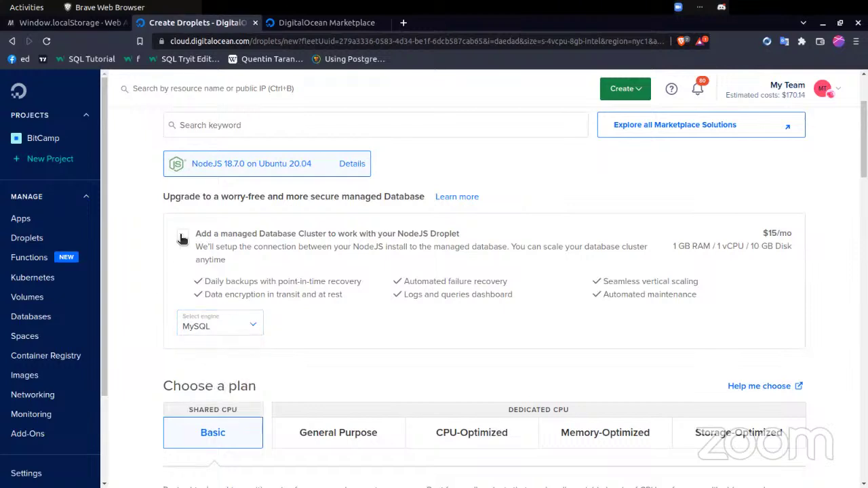
{"action": "left_click", "coordinate": [182, 237]}
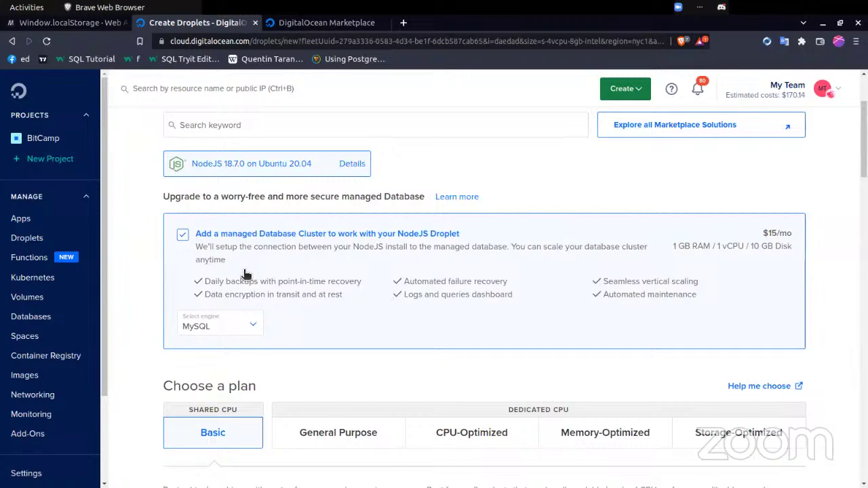
{"action": "left_click", "coordinate": [214, 244]}
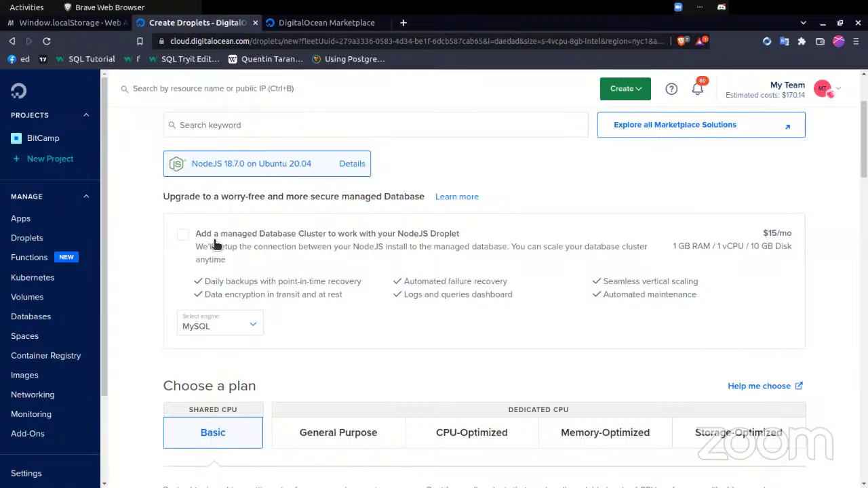
{"action": "scroll", "coordinate": [285, 326], "scroll_direction": "down", "scroll_amount": 5}
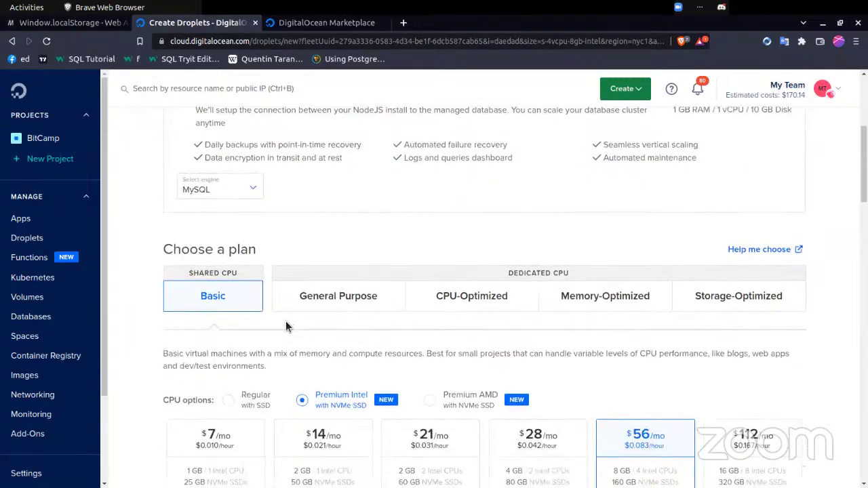
- Scroll to Choose a plan and highlight the SHARED CPU label of the Basic Premium Intel plans
{"action": "scroll", "coordinate": [285, 326], "scroll_direction": "down", "scroll_amount": 1}
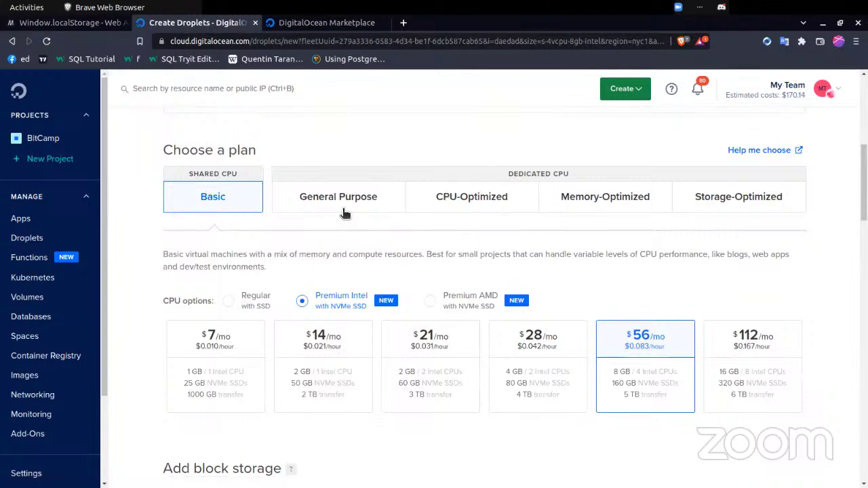
{"action": "double_click", "coordinate": [210, 175]}
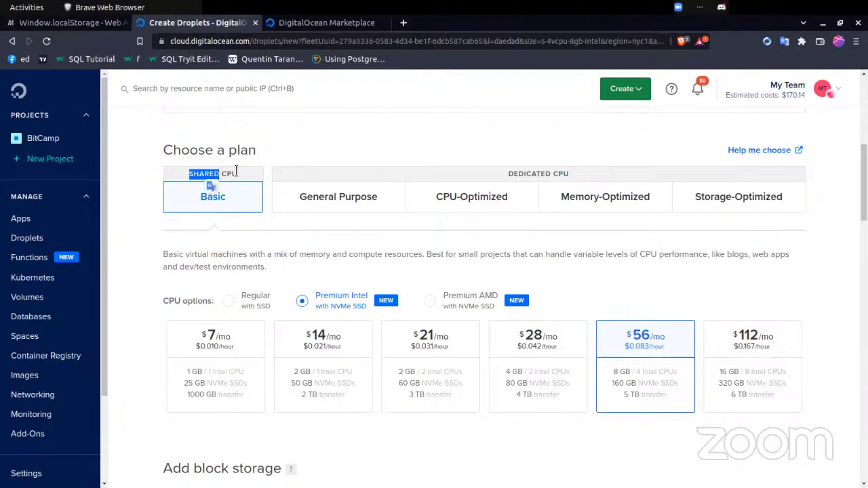
{"action": "left_click", "coordinate": [236, 171]}
{"action": "triple_click", "coordinate": [236, 171]}
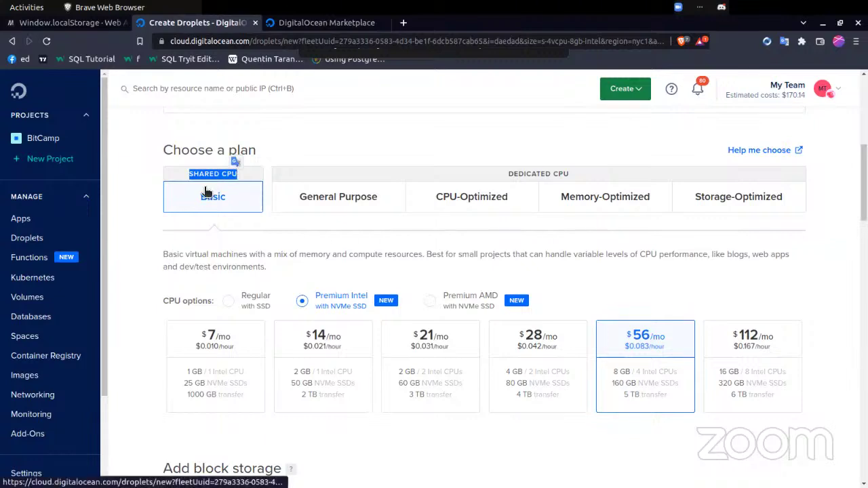
- Try the $7, $14 and $21 plans, settling on the $28/mo 4 GB, 2 CPU plan
{"action": "left_click", "coordinate": [137, 174]}
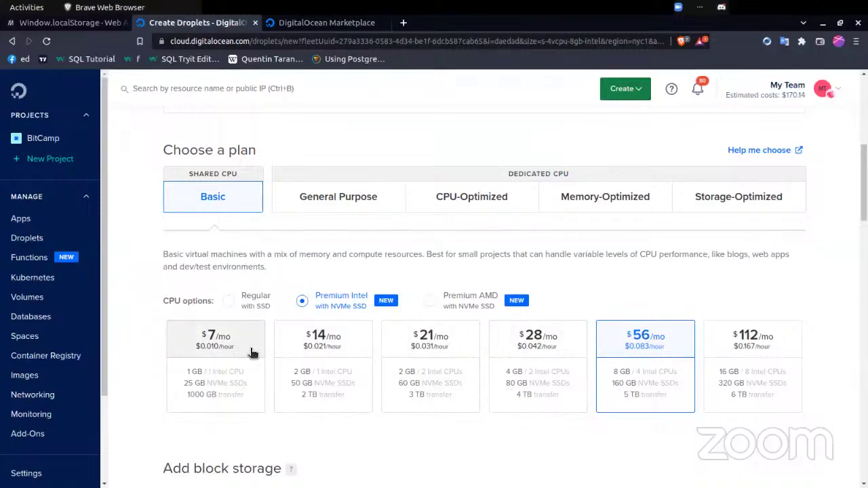
{"action": "left_click", "coordinate": [217, 359]}
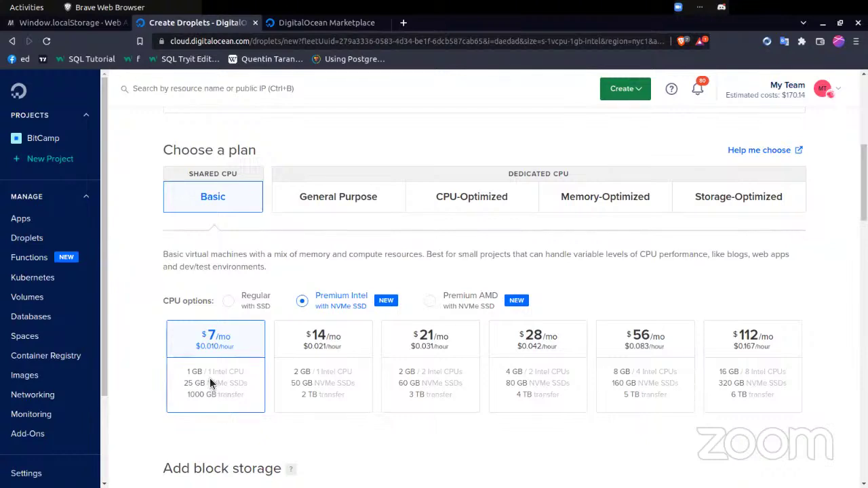
{"action": "left_click", "coordinate": [311, 372]}
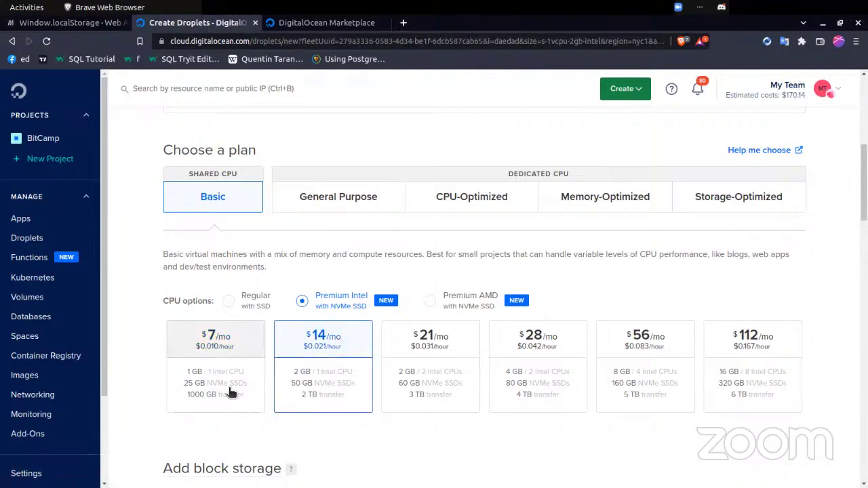
{"action": "left_click", "coordinate": [444, 369]}
{"action": "left_click", "coordinate": [548, 369]}
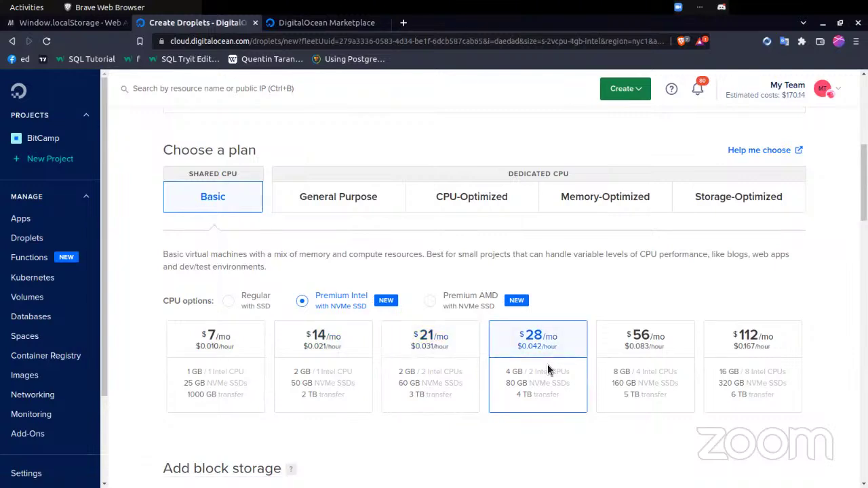
- Compare the General Purpose plans at $126, $252 and $1260/mo, then view CPU-Optimized pricing
{"action": "left_click", "coordinate": [352, 207]}
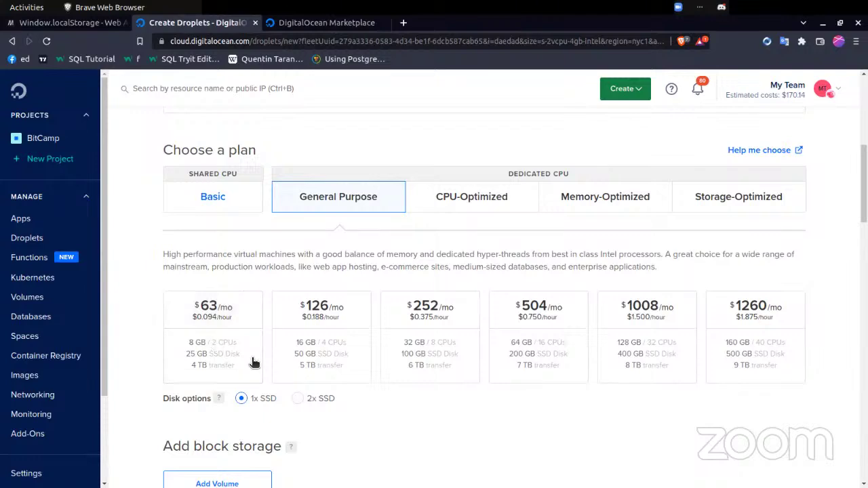
{"action": "left_click", "coordinate": [315, 346]}
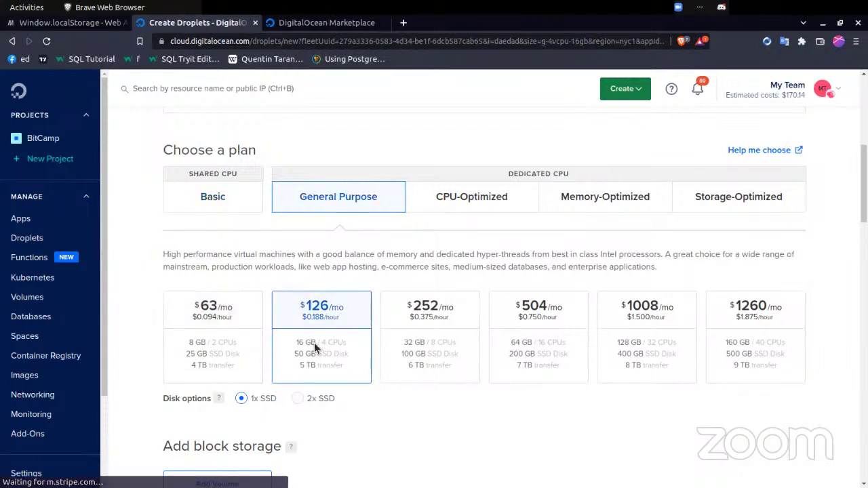
{"action": "left_click", "coordinate": [434, 353]}
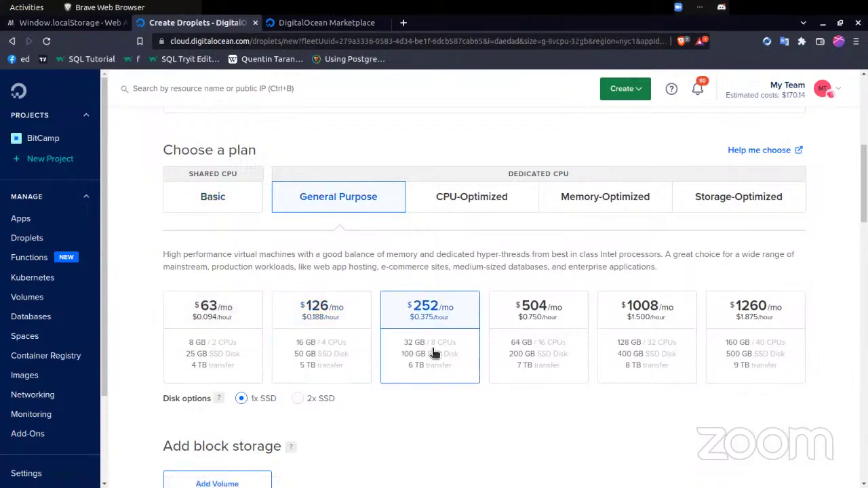
{"action": "left_click", "coordinate": [745, 344]}
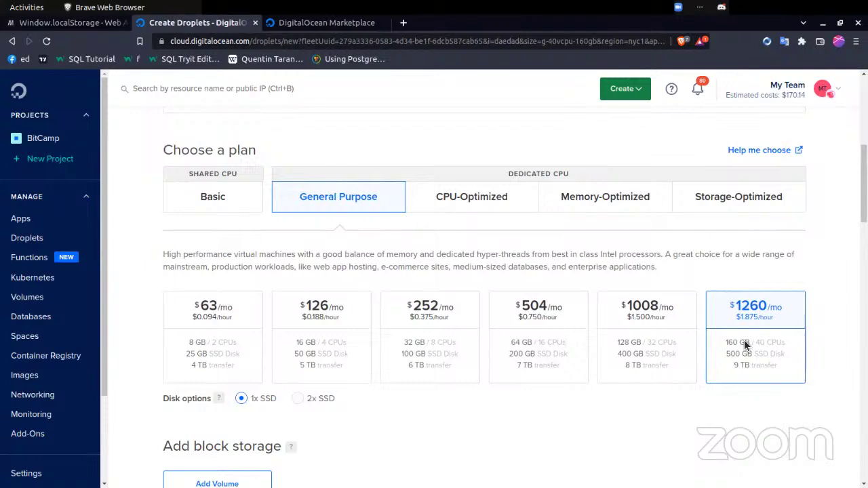
{"action": "scroll", "coordinate": [744, 344], "scroll_direction": "down", "scroll_amount": 3}
{"action": "scroll", "coordinate": [744, 344], "scroll_direction": "up", "scroll_amount": 2}
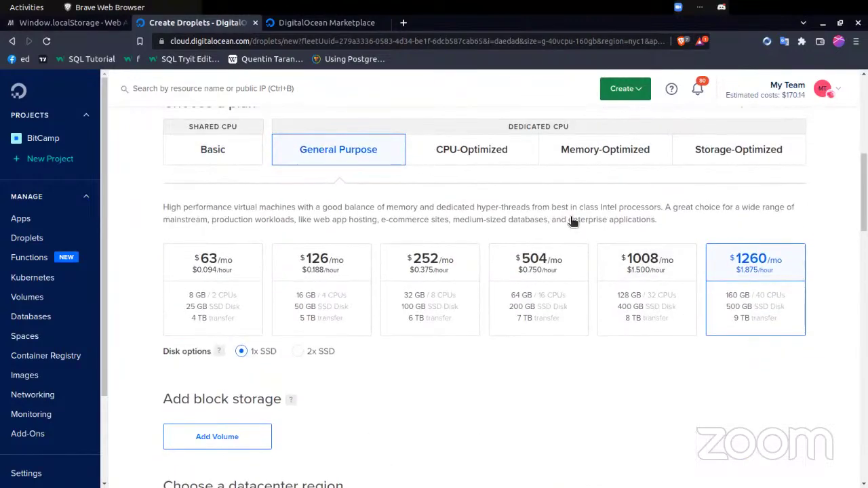
{"action": "left_click", "coordinate": [467, 148]}
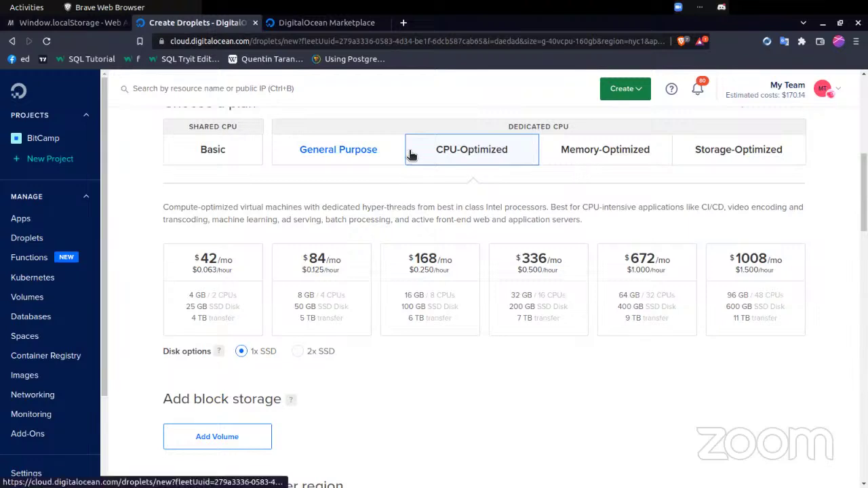
- Return to Basic Regular SSD plans and choose the $6/mo size with 1 GB and 1 CPU
{"action": "left_click", "coordinate": [248, 153]}
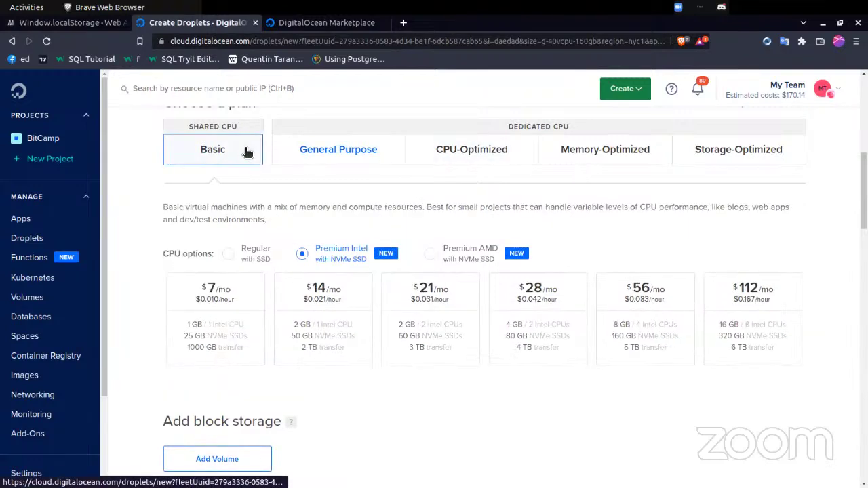
{"action": "left_click", "coordinate": [250, 251]}
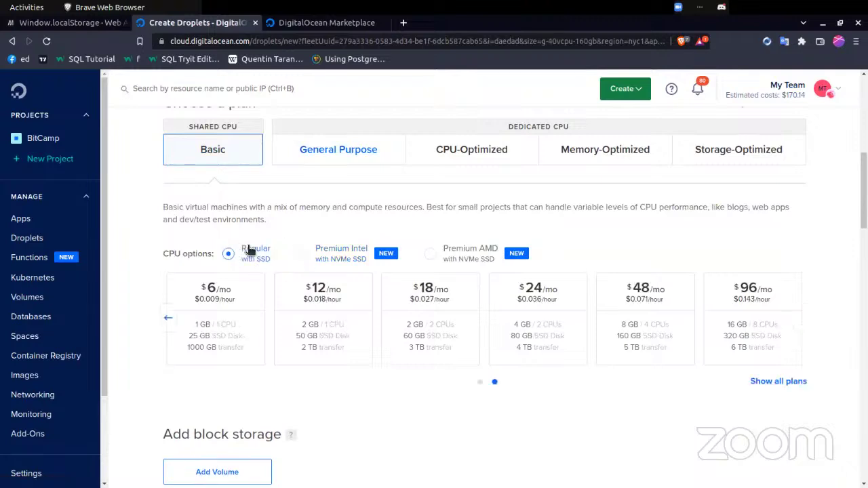
{"action": "left_click", "coordinate": [170, 317]}
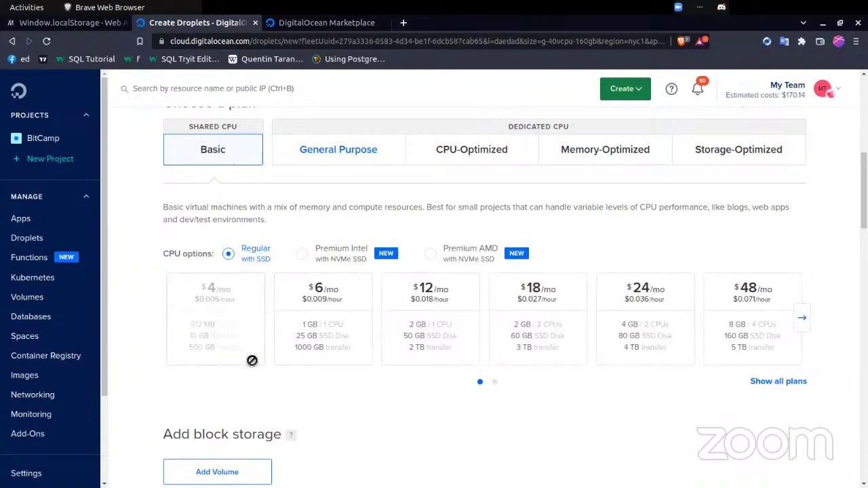
{"action": "mouse_move", "coordinate": [245, 316]}
{"action": "left_click", "coordinate": [290, 313]}
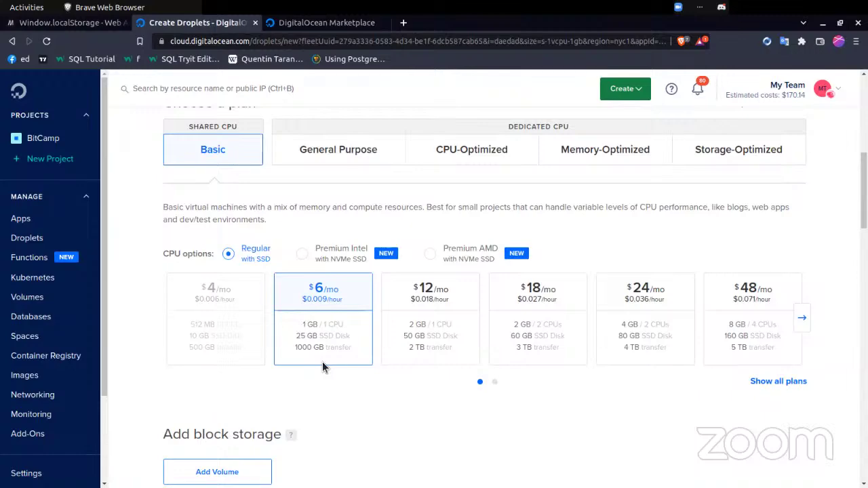
{"action": "scroll", "coordinate": [322, 367], "scroll_direction": "down", "scroll_amount": 2}
{"action": "scroll", "coordinate": [322, 366], "scroll_direction": "down", "scroll_amount": 1}
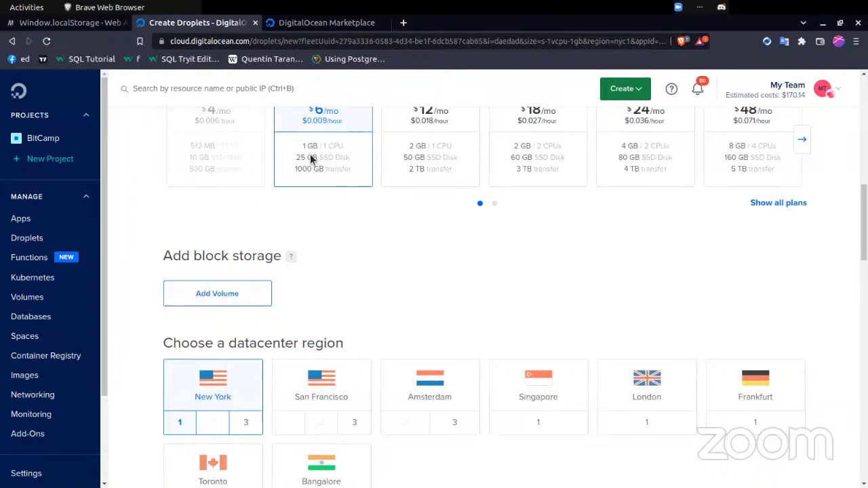
- Add a $10 100 GB block storage volume, automatically formatted and mounted as Ext4
{"action": "left_click", "coordinate": [196, 296]}
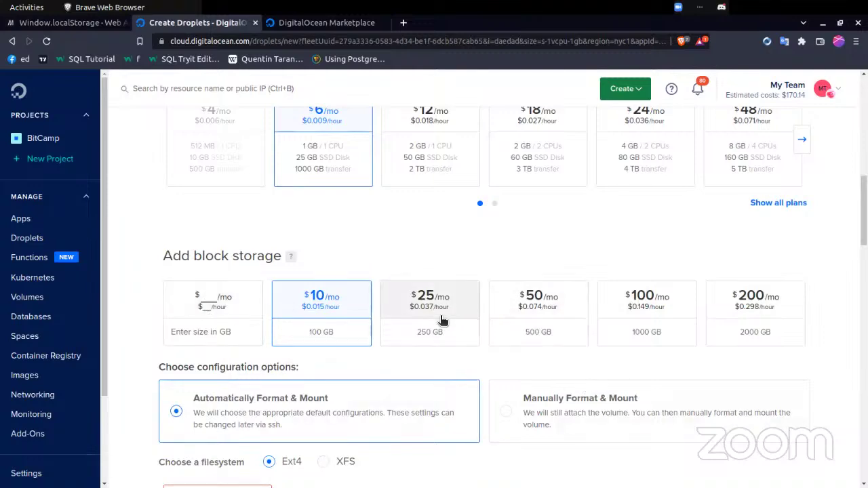
{"action": "scroll", "coordinate": [420, 320], "scroll_direction": "down", "scroll_amount": 3}
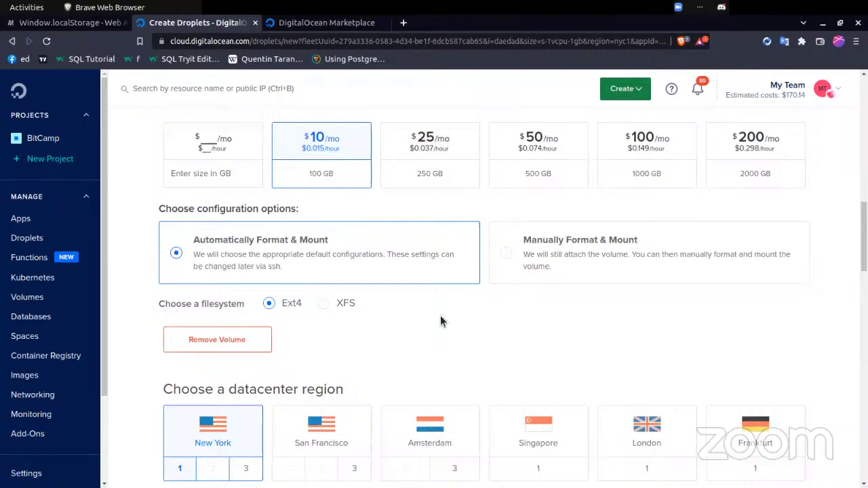
{"action": "scroll", "coordinate": [440, 321], "scroll_direction": "down", "scroll_amount": 1}
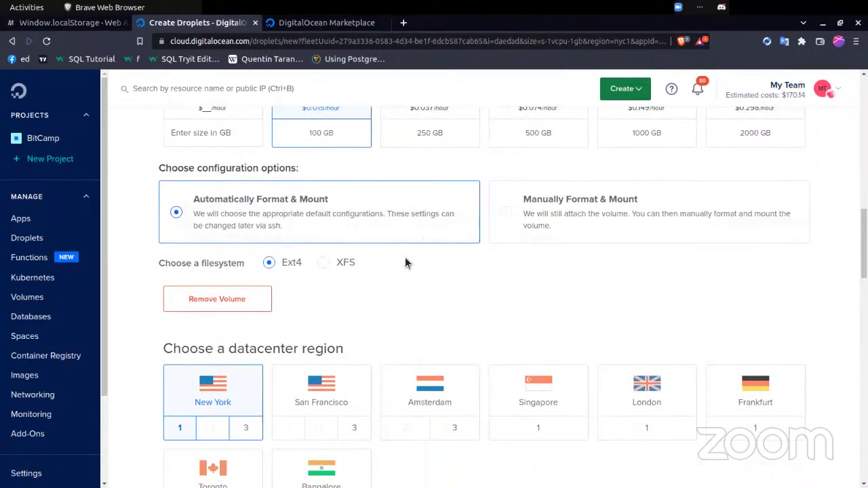
{"action": "scroll", "coordinate": [408, 279], "scroll_direction": "up", "scroll_amount": 3}
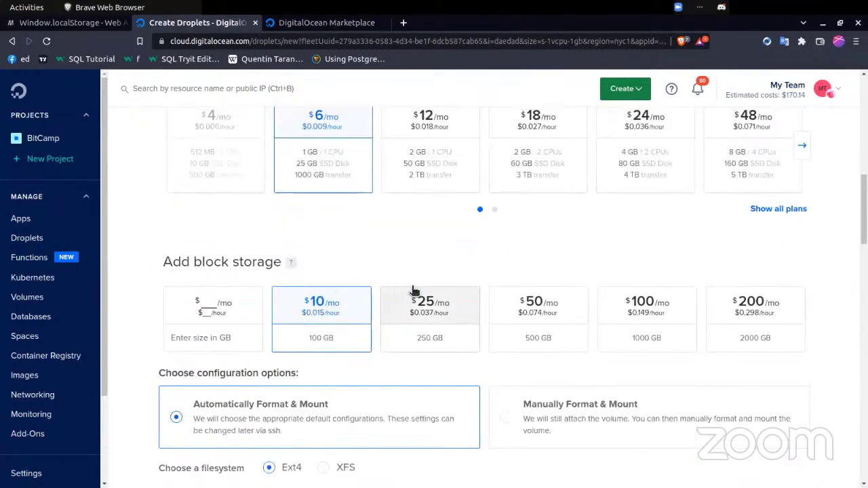
{"action": "scroll", "coordinate": [411, 291], "scroll_direction": "down", "scroll_amount": 2}
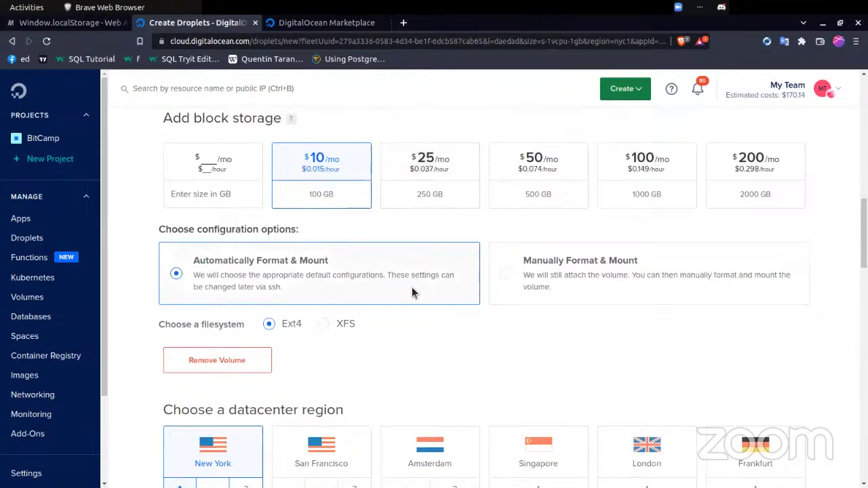
{"action": "scroll", "coordinate": [499, 332], "scroll_direction": "down", "scroll_amount": 2}
{"action": "scroll", "coordinate": [500, 330], "scroll_direction": "down", "scroll_amount": 1}
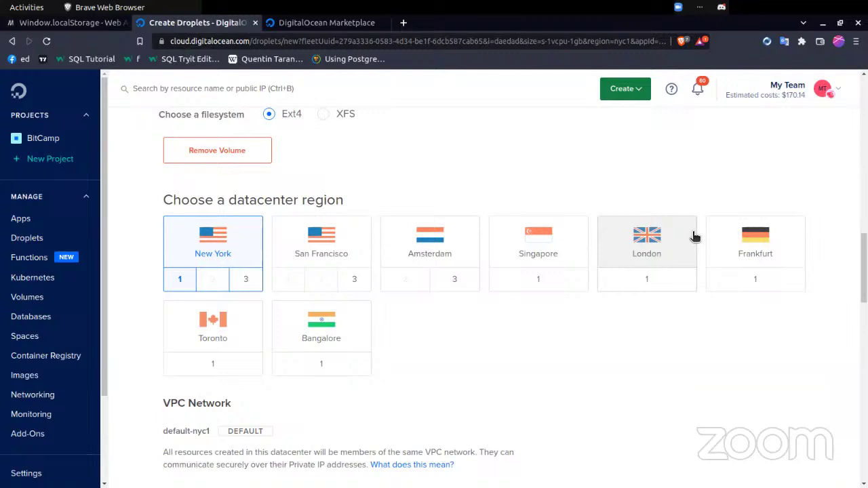
- Set the droplet region to Frankfurt 1 and switch over to the Tilix terminal
{"action": "left_click", "coordinate": [740, 275]}
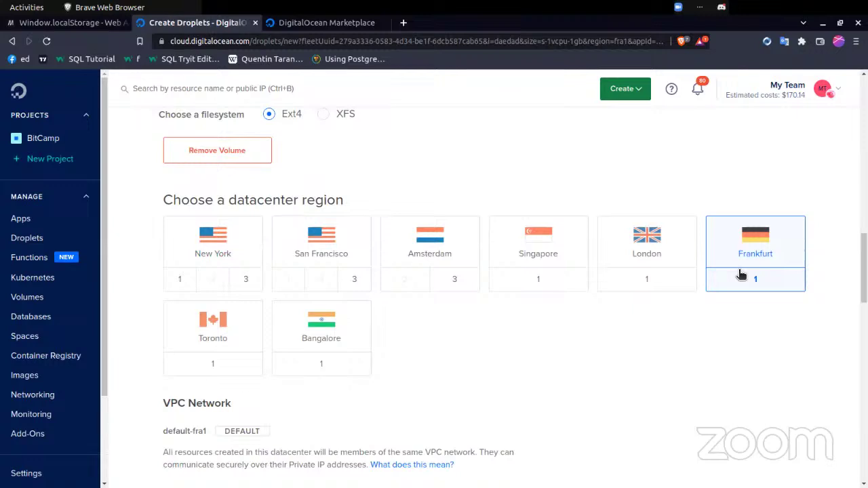
{"action": "scroll", "coordinate": [741, 275], "scroll_direction": "down", "scroll_amount": 3}
{"action": "scroll", "coordinate": [739, 276], "scroll_direction": "down", "scroll_amount": 5}
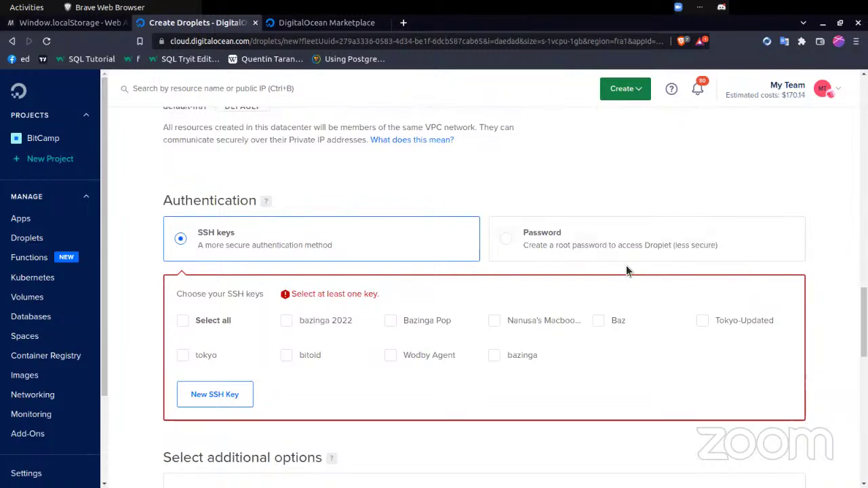
{"action": "key", "text": "alt+Tab"}
{"action": "key", "text": "alt+Tab"}
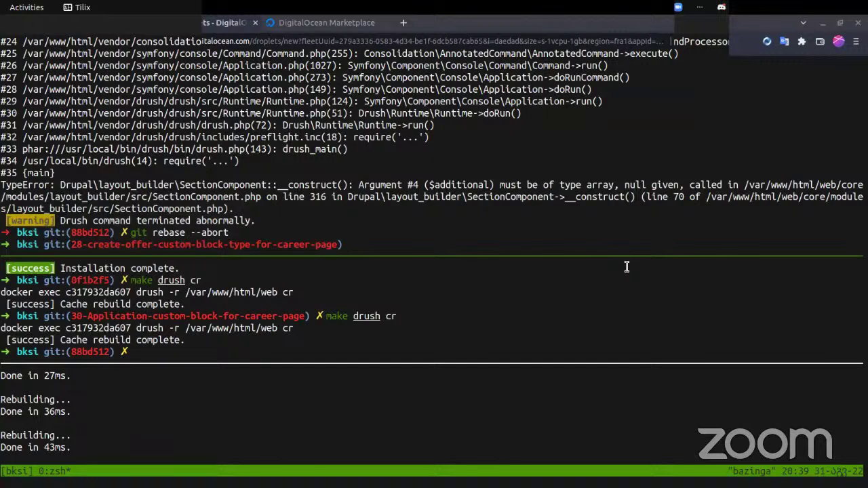
- List the ~/.ssh folder with ls -l, showing id_ed25519 and id_ed25519.pub
{"action": "type", "text": "ls -l"}
{"action": "type", "text": " .s"}
{"action": "type", "text": "sh/"}
{"action": "key", "text": "BackSpace"}
{"action": "key", "text": "BackSpace"}
{"action": "key", "text": "BackSpace"}
{"action": "key", "text": "BackSpace"}
{"action": "key", "text": "BackSpace"}
{"action": "key", "text": "BackSpace"}
{"action": "type", "text": "/."}
{"action": "key", "text": "Tab"}
{"action": "key", "text": "Tab"}
{"action": "key", "text": "BackSpace"}
{"action": "key", "text": "BackSpace"}
{"action": "key", "text": "BackSpace"}
{"action": "key", "text": "BackSpace"}
{"action": "key", "text": "BackSpace"}
{"action": "key", "text": "BackSpace"}
{"action": "key", "text": "BackSpace"}
{"action": "key", "text": "BackSpace"}
{"action": "key", "text": "BackSpace"}
{"action": "key", "text": "BackSpace"}
{"action": "key", "text": "BackSpace"}
{"action": "key", "text": "BackSpace"}
{"action": "key", "text": "BackSpace"}
{"action": "key", "text": "BackSpace"}
{"action": "key", "text": "BackSpace"}
{"action": "key", "text": "BackSpace"}
{"action": "key", "text": "BackSpace"}
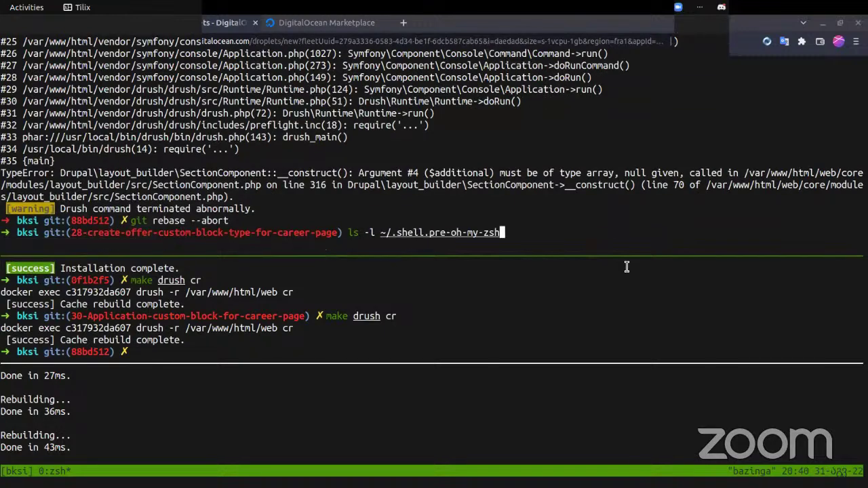
{"action": "key", "text": "BackSpace"}
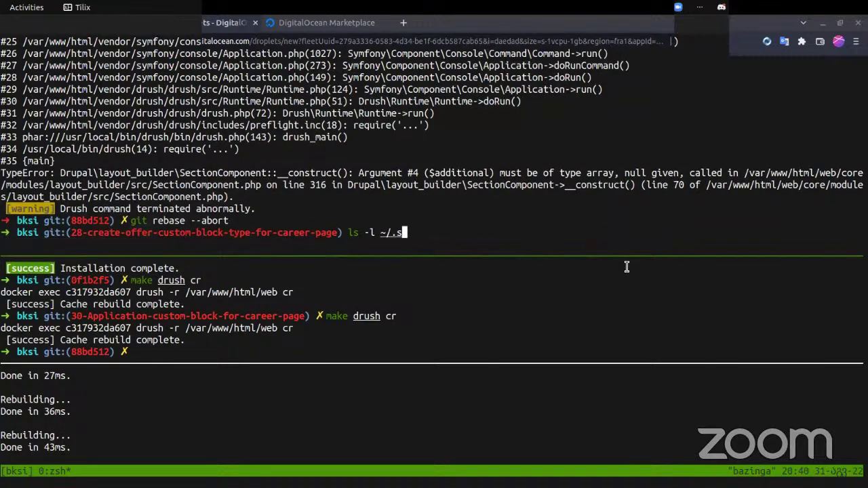
{"action": "type", "text": "sh/"}
{"action": "key", "text": "Return"}
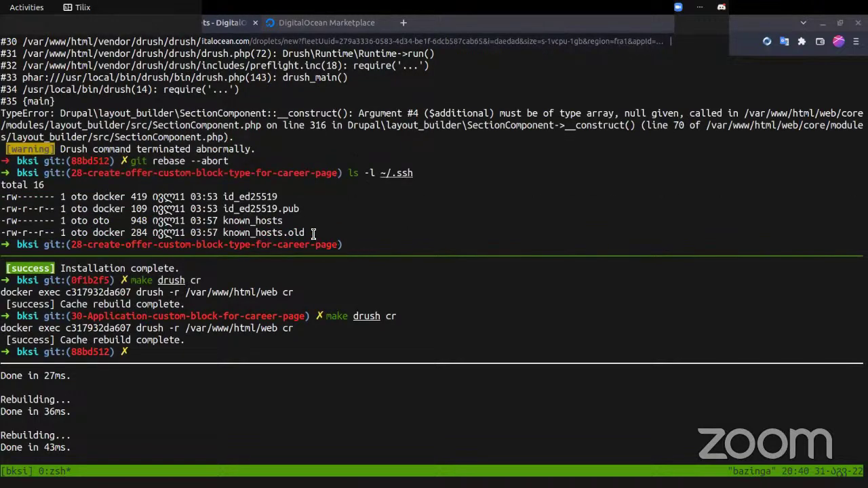
- Select the id_ed25519.pub file name and switch back to the browser
{"action": "left_click_drag", "start_coordinate": [313, 233], "coordinate": [1, 196]}
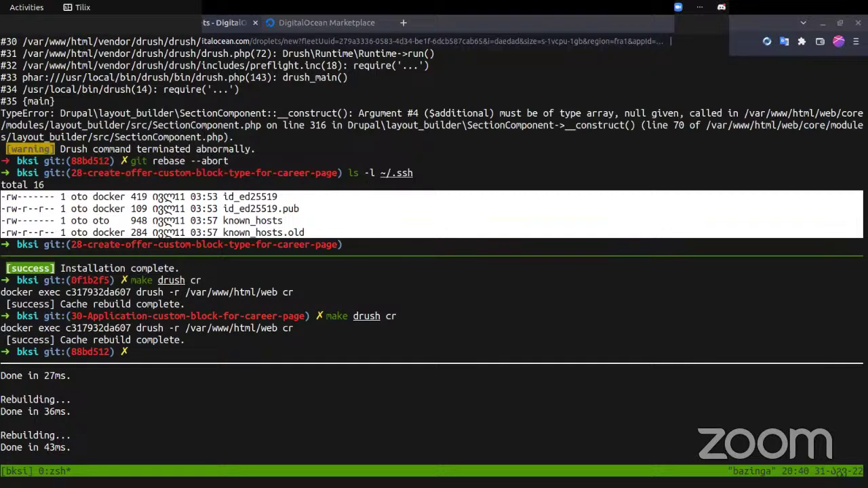
{"action": "left_click", "coordinate": [295, 221]}
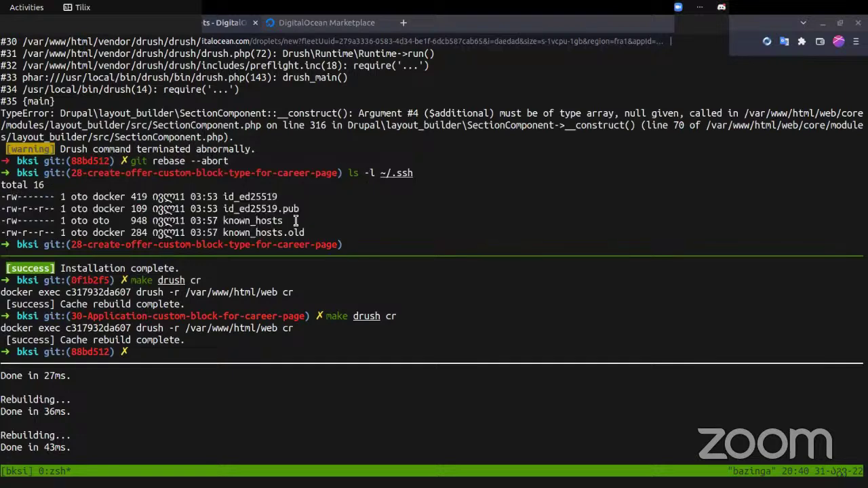
{"action": "double_click", "coordinate": [270, 210]}
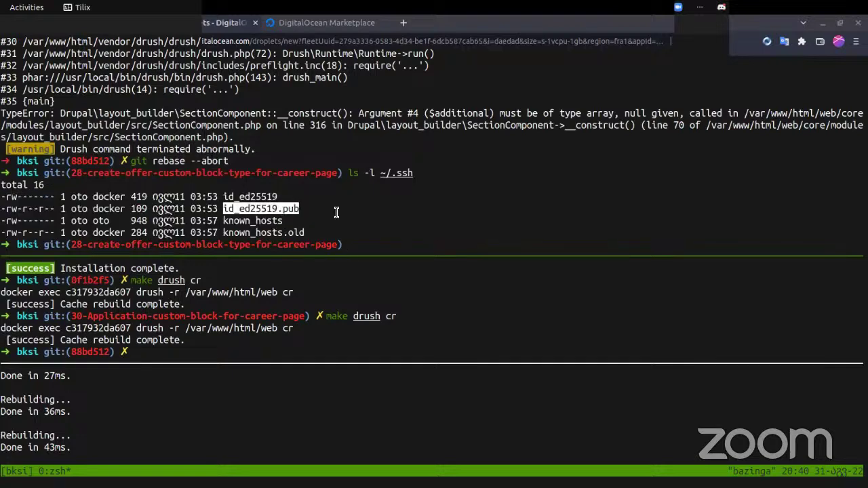
{"action": "key", "text": "alt+Tab"}
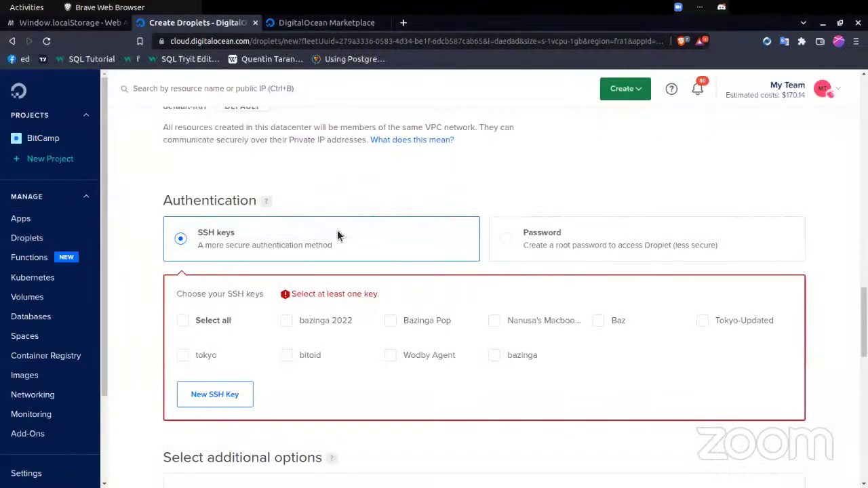
- Close the empty Add public SSH key form to return to the saved keys list
{"action": "left_click", "coordinate": [223, 395]}
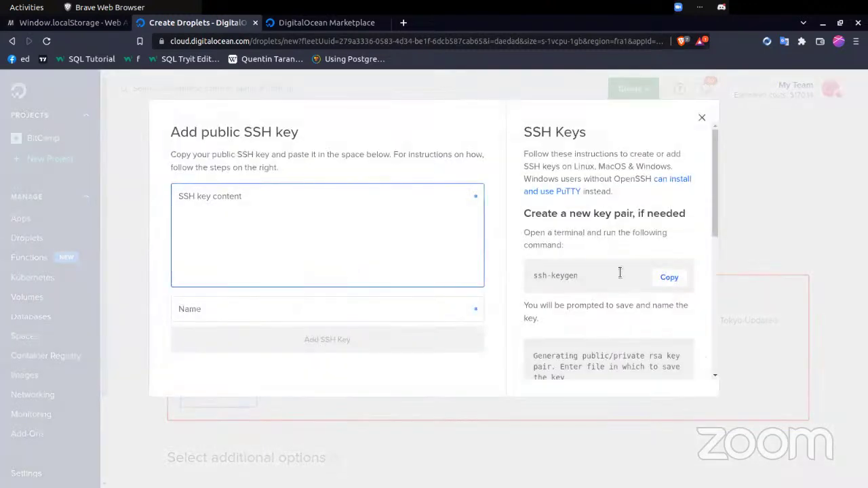
{"action": "left_click", "coordinate": [702, 119]}
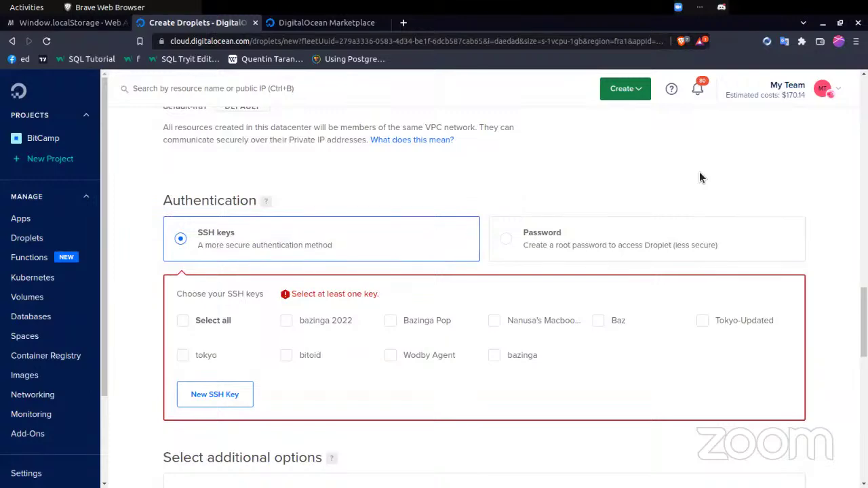
- Print the public key in the terminal with cat ~/.ssh/id_ed25519.pub
{"action": "key", "text": "alt+Tab"}
{"action": "type", "text": "cat"}
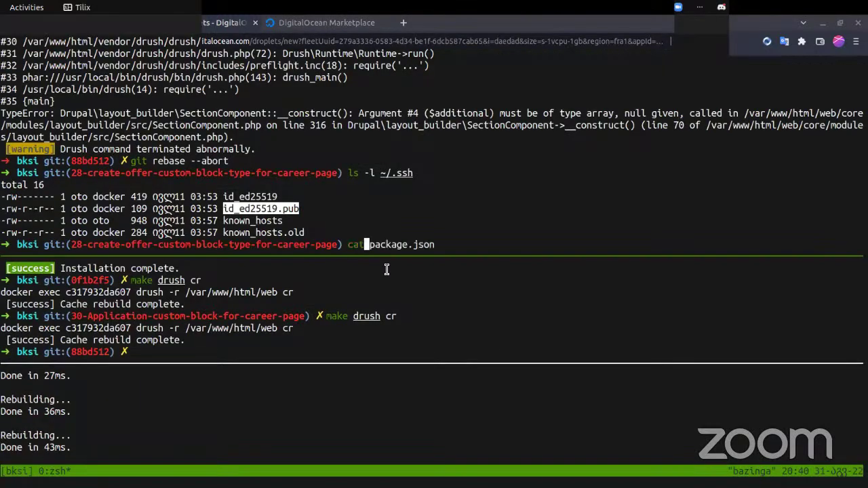
{"action": "type", "text": " ~"}
{"action": "key", "text": "Right"}
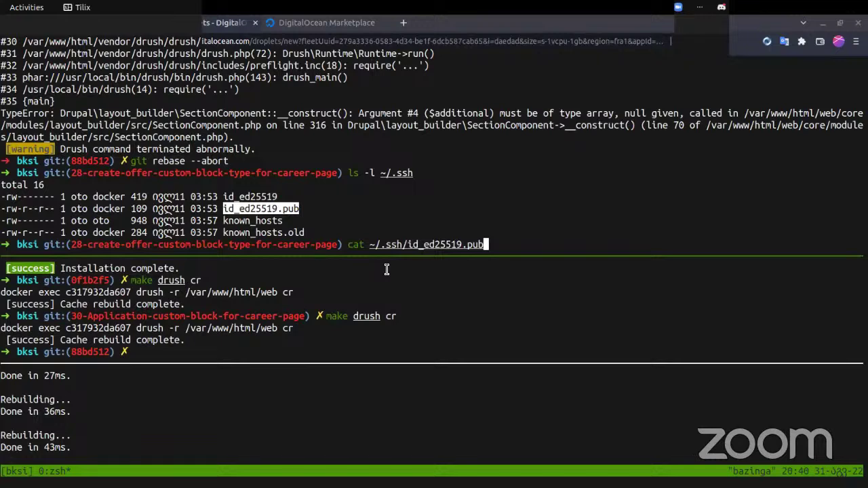
{"action": "key", "text": "Return"}
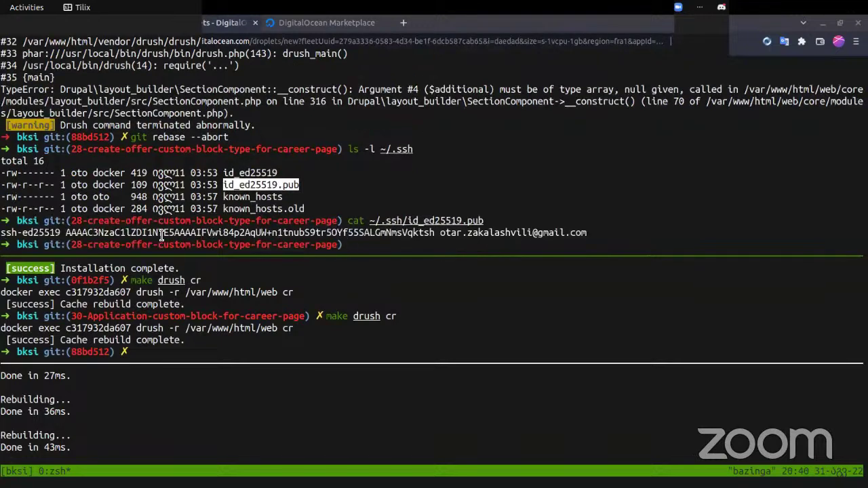
- Select and copy the whole ssh-ed25519 key line, then return to the browser
{"action": "double_click", "coordinate": [161, 235]}
{"action": "left_click", "coordinate": [160, 235]}
{"action": "double_click", "coordinate": [160, 235]}
{"action": "left_click", "coordinate": [161, 235]}
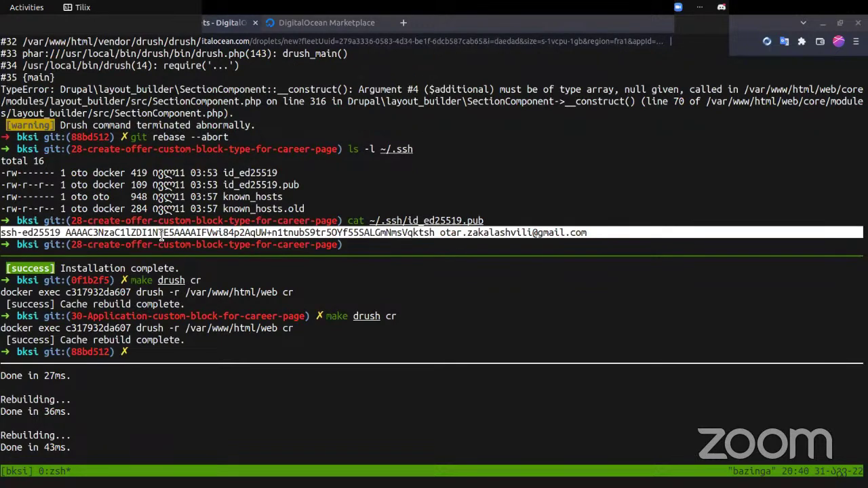
{"action": "key", "text": "Return"}
{"action": "left_click", "coordinate": [238, 220]}
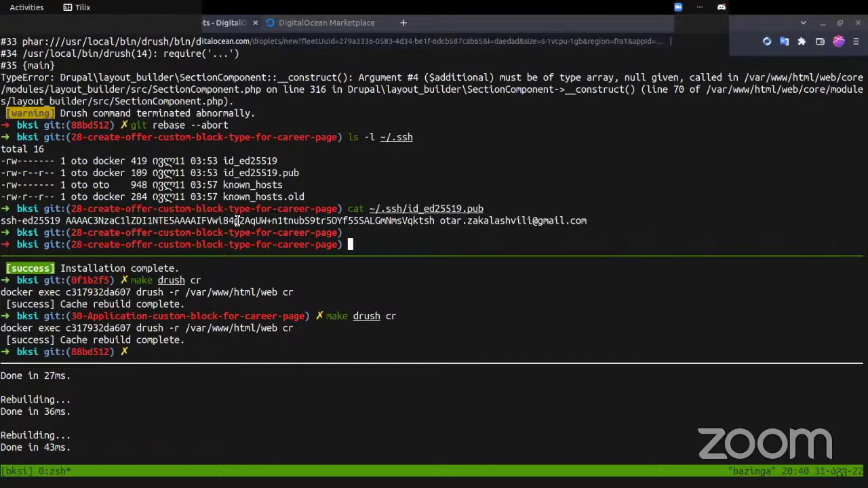
{"action": "double_click", "coordinate": [238, 220]}
{"action": "double_click", "coordinate": [238, 220]}
{"action": "left_click", "coordinate": [237, 220]}
{"action": "triple_click", "coordinate": [237, 220]}
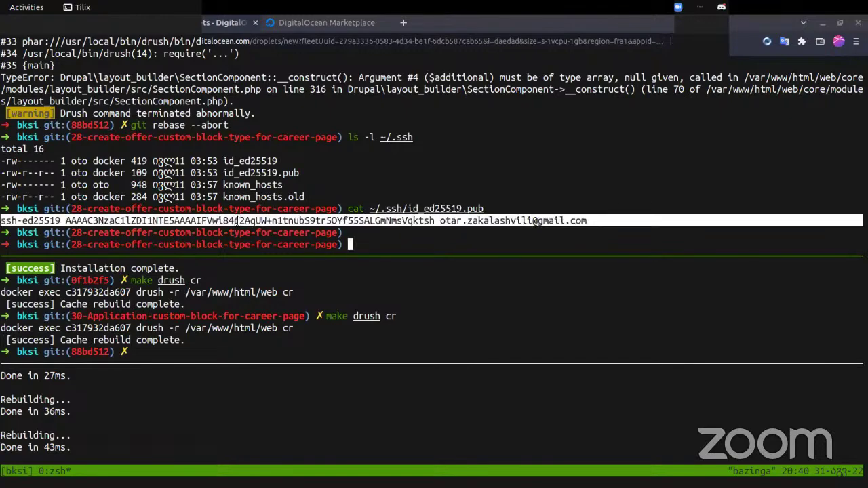
{"action": "key", "text": "alt+Tab"}
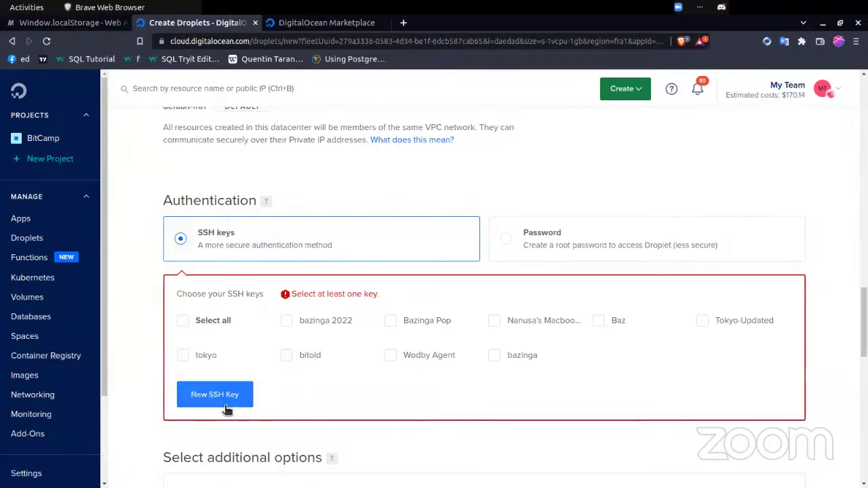
- Paste the copied public key into a new SSH key named BitCamp and save it
{"action": "left_click", "coordinate": [232, 389]}
{"action": "key", "text": "ctrl+v"}
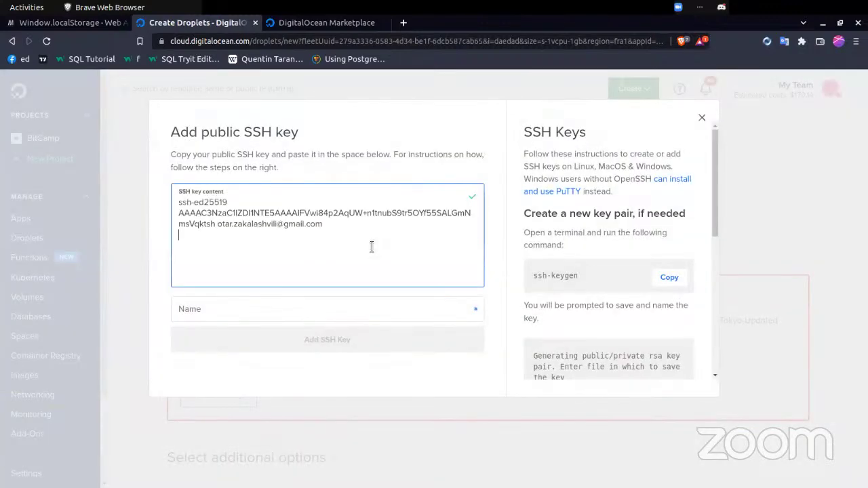
{"action": "left_click", "coordinate": [414, 313]}
{"action": "type", "text": "BitCamp"}
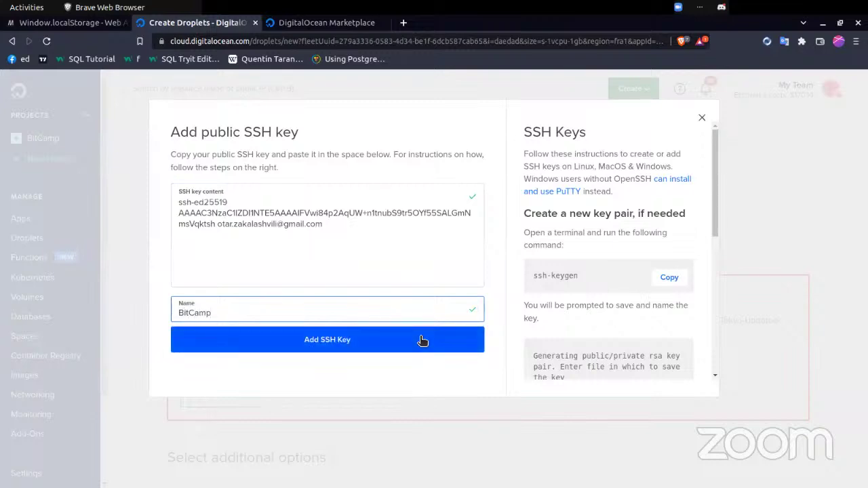
{"action": "left_click", "coordinate": [419, 341]}
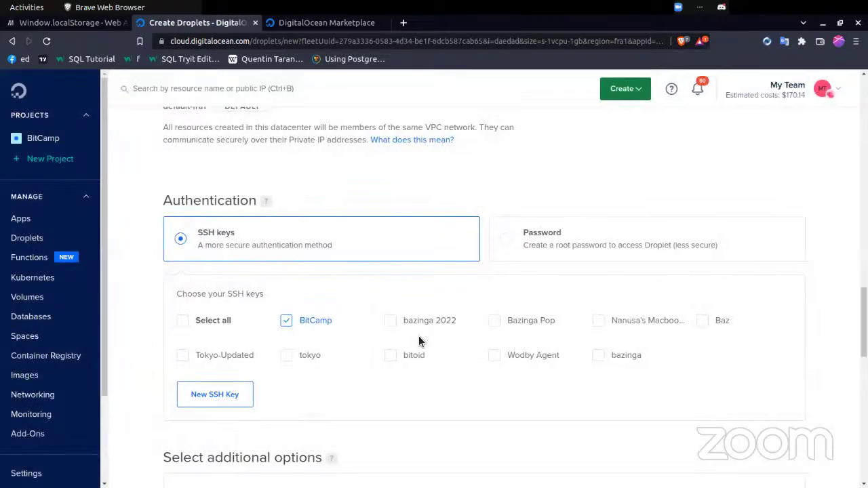
{"action": "scroll", "coordinate": [407, 426], "scroll_direction": "down", "scroll_amount": 3}
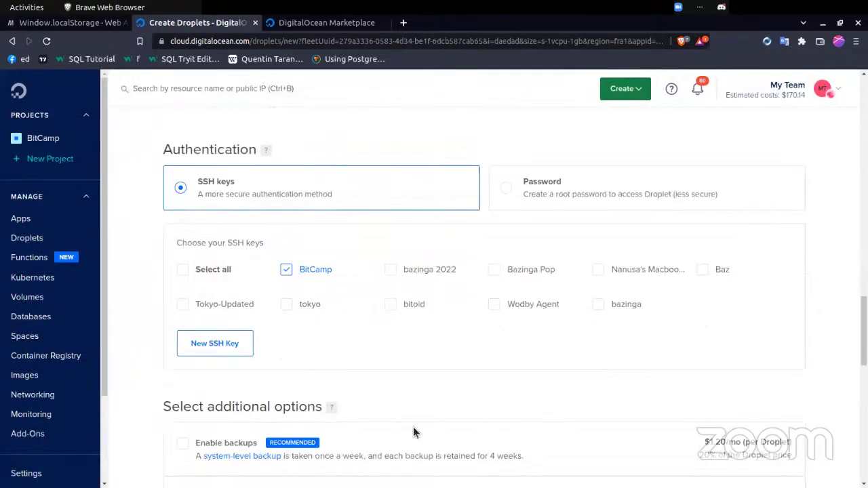
{"action": "scroll", "coordinate": [414, 432], "scroll_direction": "down", "scroll_amount": 6}
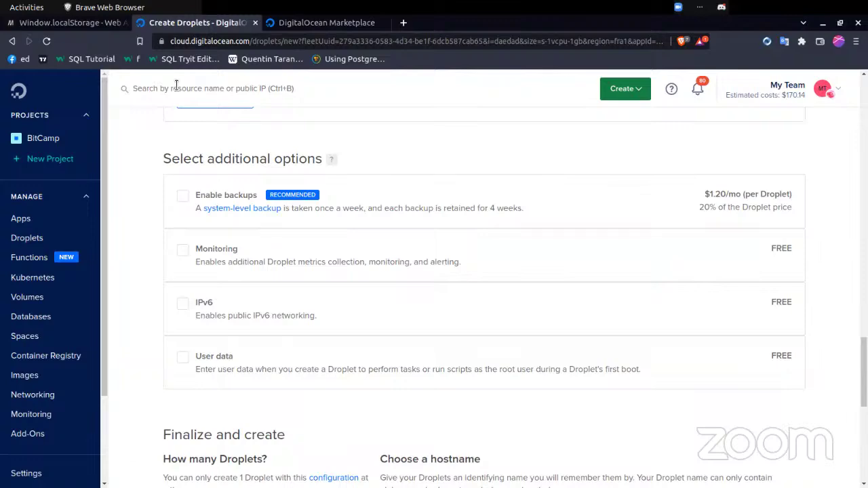
{"action": "scroll", "coordinate": [419, 193], "scroll_direction": "down", "scroll_amount": 5}
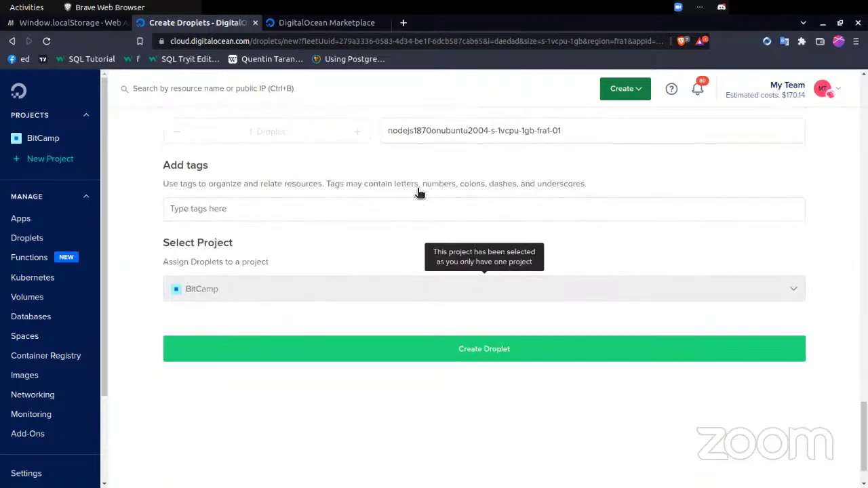
{"action": "scroll", "coordinate": [396, 302], "scroll_direction": "up", "scroll_amount": 10}
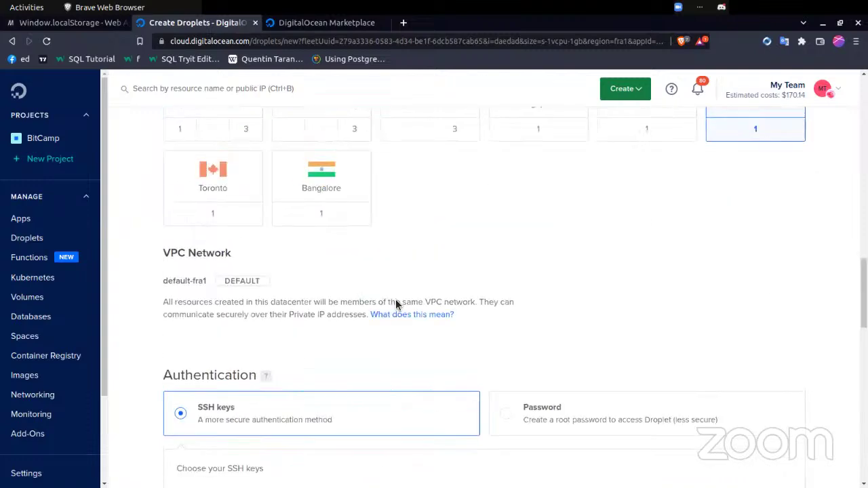
{"action": "scroll", "coordinate": [396, 303], "scroll_direction": "up", "scroll_amount": 8}
{"action": "scroll", "coordinate": [397, 305], "scroll_direction": "down", "scroll_amount": 7}
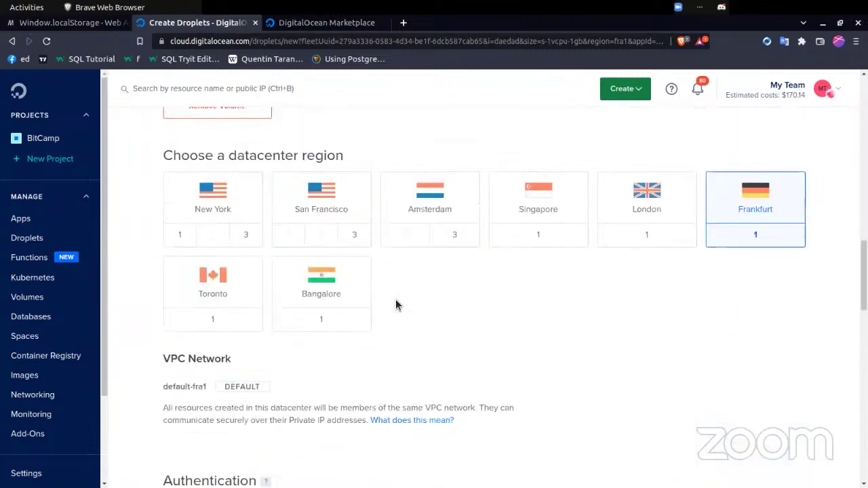
{"action": "scroll", "coordinate": [397, 305], "scroll_direction": "down", "scroll_amount": 10}
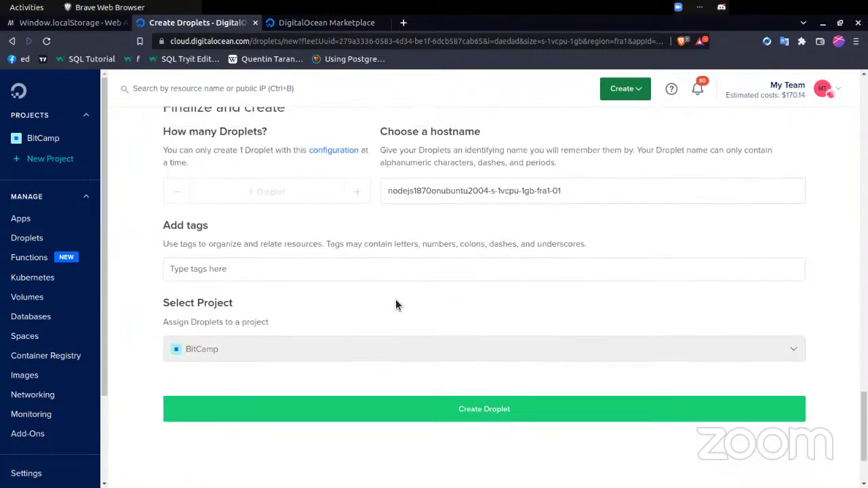
- Select the default hostname and overwrite it with bitcamp.ge
{"action": "triple_click", "coordinate": [449, 193]}
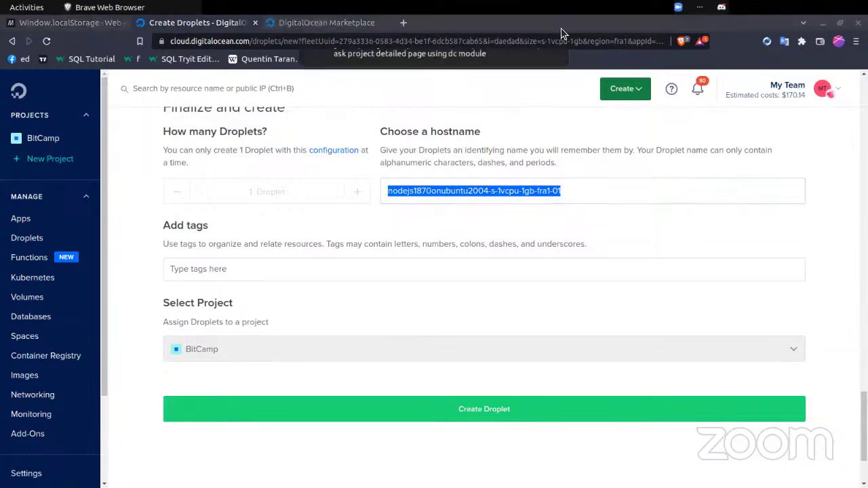
{"action": "key", "text": "alt+Tab"}
{"action": "key", "text": "ctrl+alt+Up"}
{"action": "key", "text": "alt+Tab"}
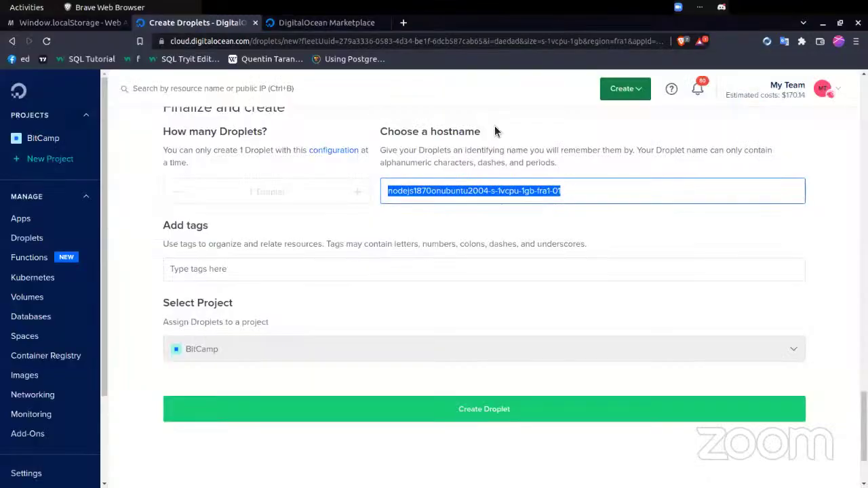
{"action": "type", "text": "bitcamp.e"}
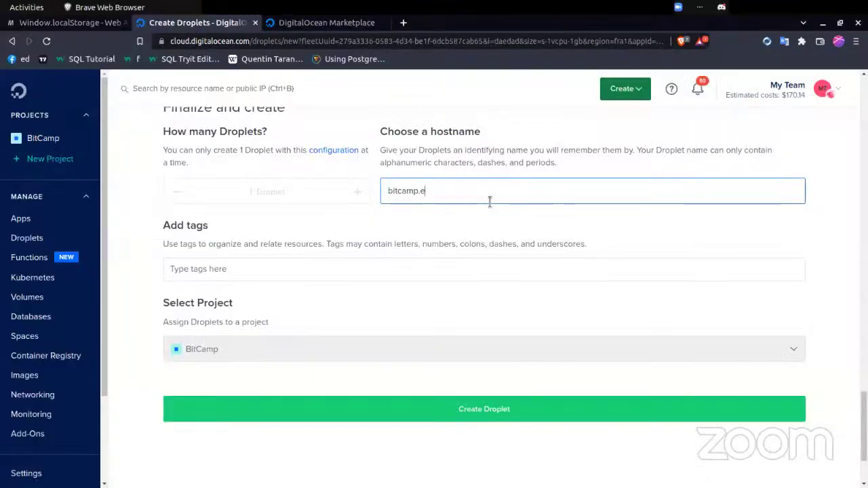
{"action": "key", "text": "BackSpace"}
{"action": "type", "text": "ge"}
- Replace the hostname with bootcamp-pro-test and check the new value
{"action": "key", "text": "ctrl+a"}
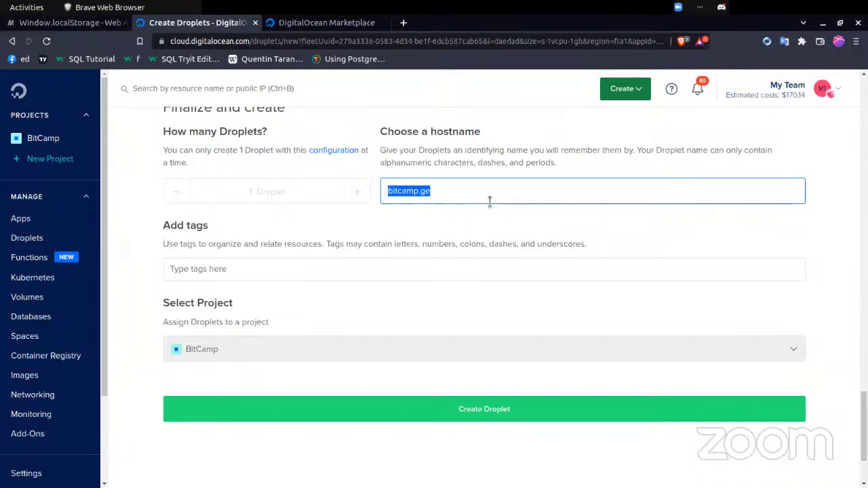
{"action": "type", "text": "boot"}
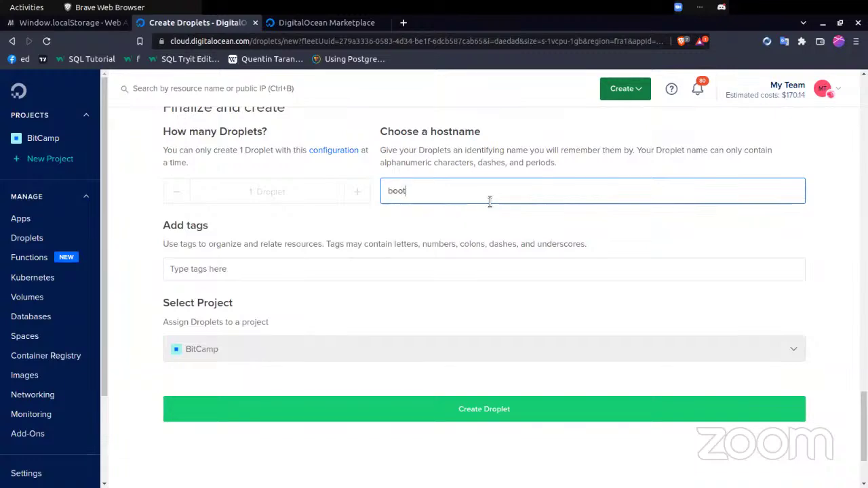
{"action": "type", "text": "camp-pro-test"}
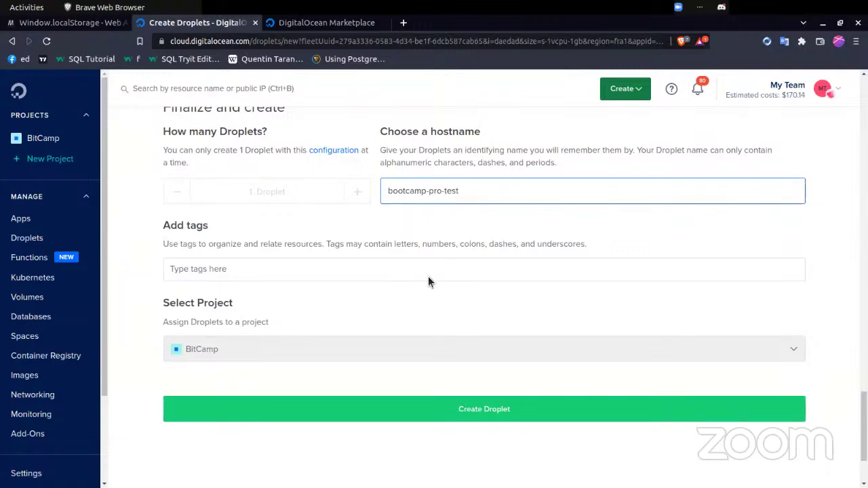
{"action": "scroll", "coordinate": [401, 364], "scroll_direction": "down", "scroll_amount": 2}
{"action": "scroll", "coordinate": [400, 367], "scroll_direction": "up", "scroll_amount": 3}
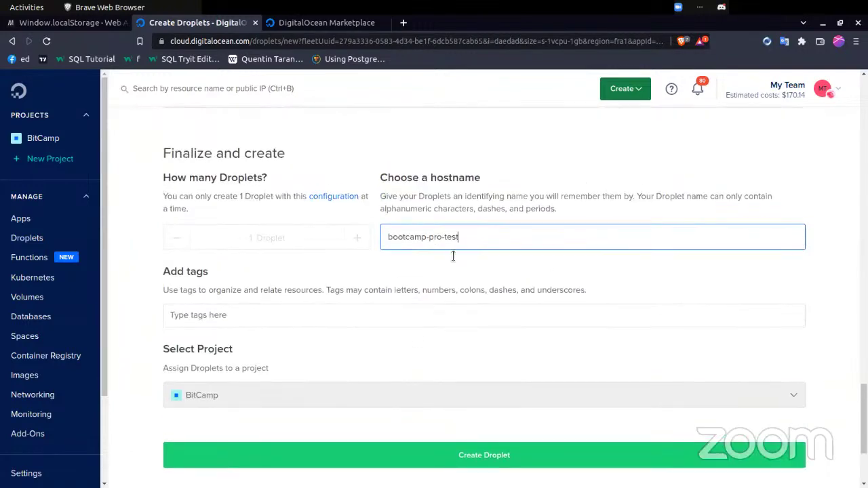
{"action": "triple_click", "coordinate": [474, 232]}
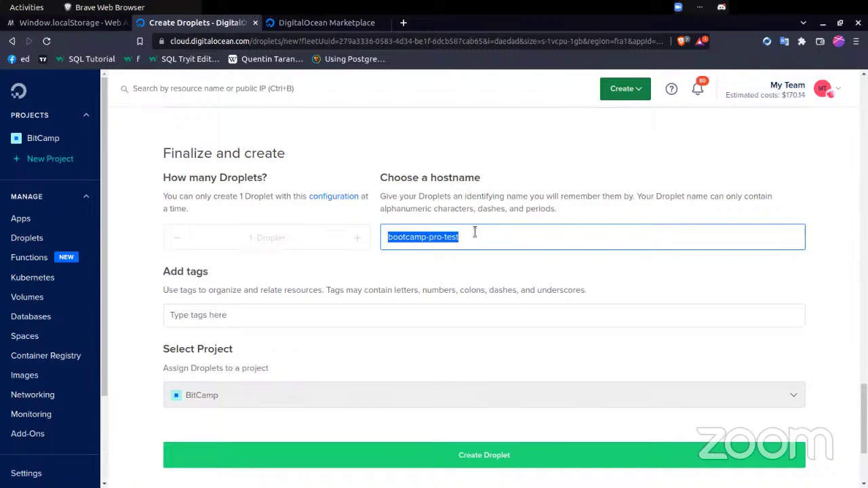
{"action": "scroll", "coordinate": [466, 296], "scroll_direction": "up", "scroll_amount": 3}
- Scroll to the bottom of the form and submit it with Create Droplet
{"action": "scroll", "coordinate": [466, 297], "scroll_direction": "down", "scroll_amount": 10}
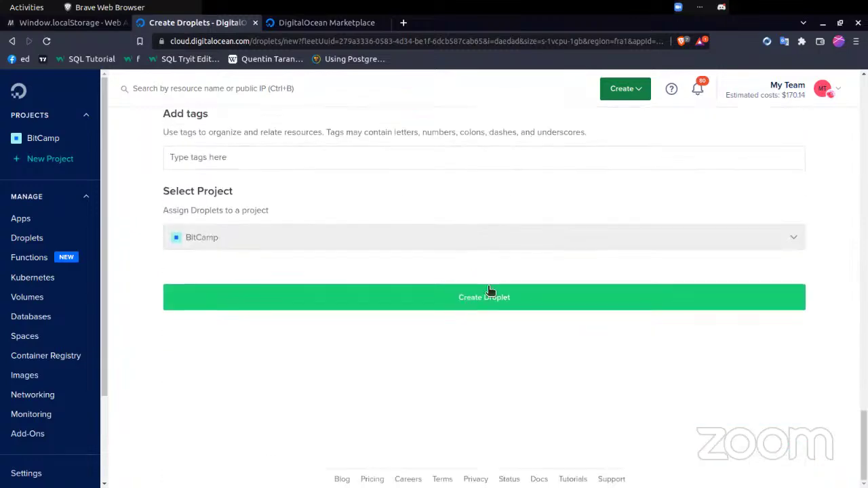
{"action": "left_click", "coordinate": [537, 298]}
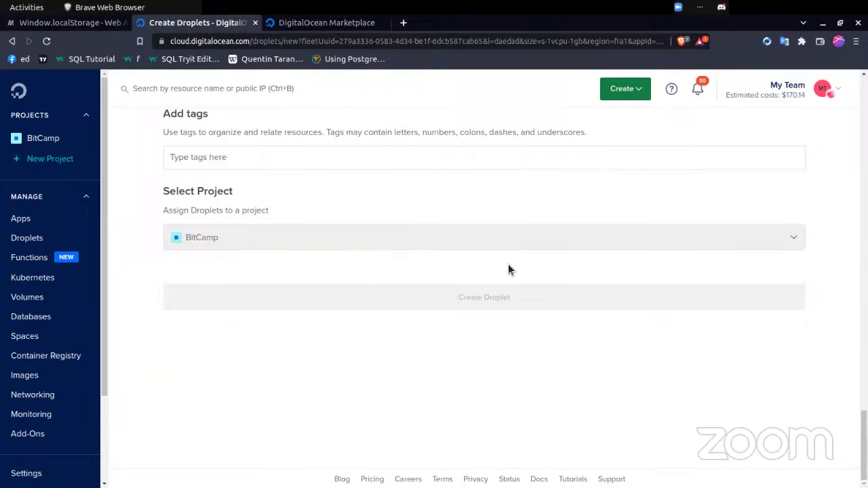
{"action": "scroll", "coordinate": [508, 269], "scroll_direction": "up", "scroll_amount": 20}
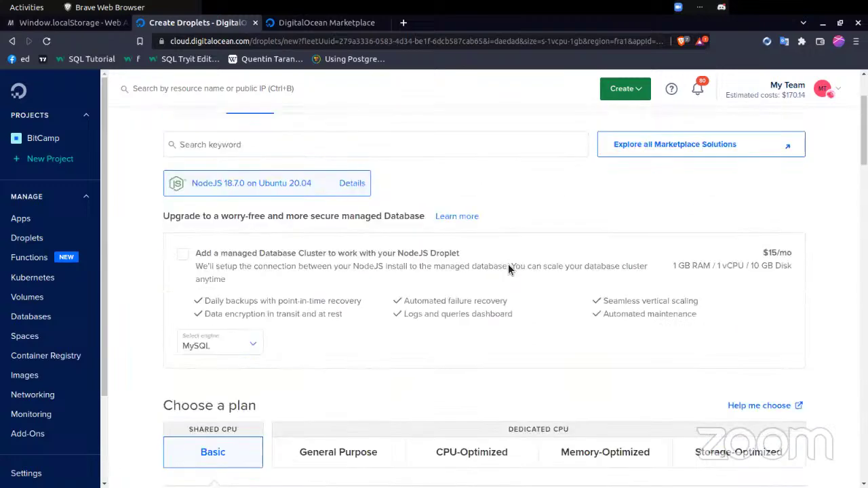
{"action": "scroll", "coordinate": [508, 267], "scroll_direction": "up", "scroll_amount": 2}
{"action": "scroll", "coordinate": [508, 267], "scroll_direction": "down", "scroll_amount": 15}
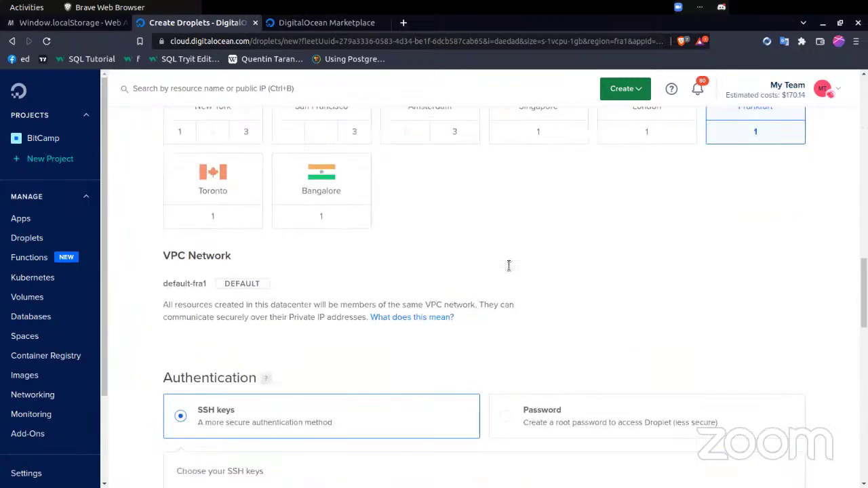
{"action": "scroll", "coordinate": [508, 269], "scroll_direction": "down", "scroll_amount": 15}
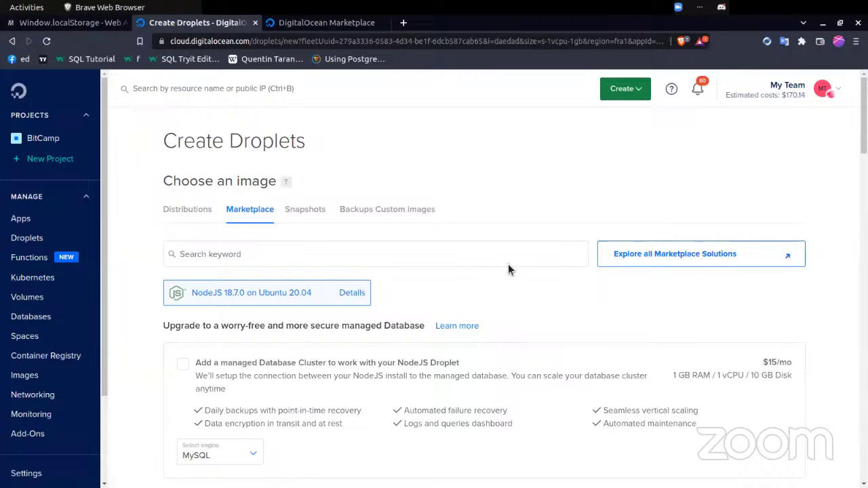
{"action": "scroll", "coordinate": [508, 270], "scroll_direction": "down", "scroll_amount": 20}
{"action": "scroll", "coordinate": [508, 269], "scroll_direction": "down", "scroll_amount": 3}
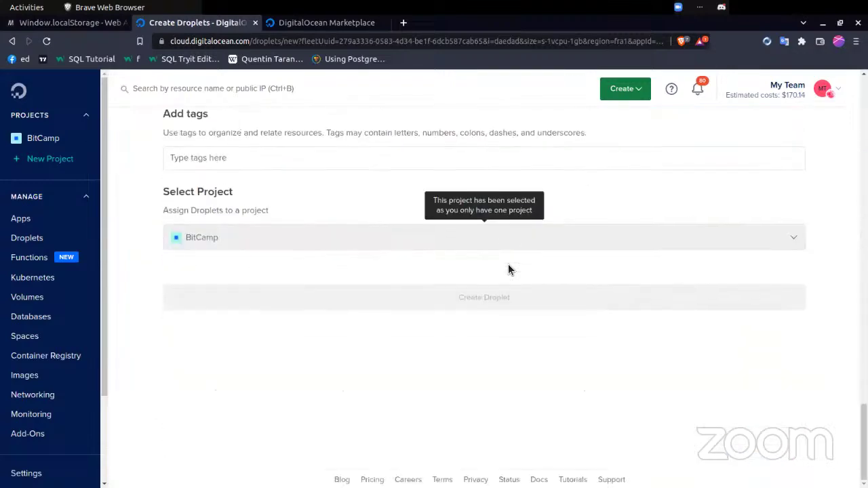
{"action": "scroll", "coordinate": [510, 270], "scroll_direction": "up", "scroll_amount": 1}
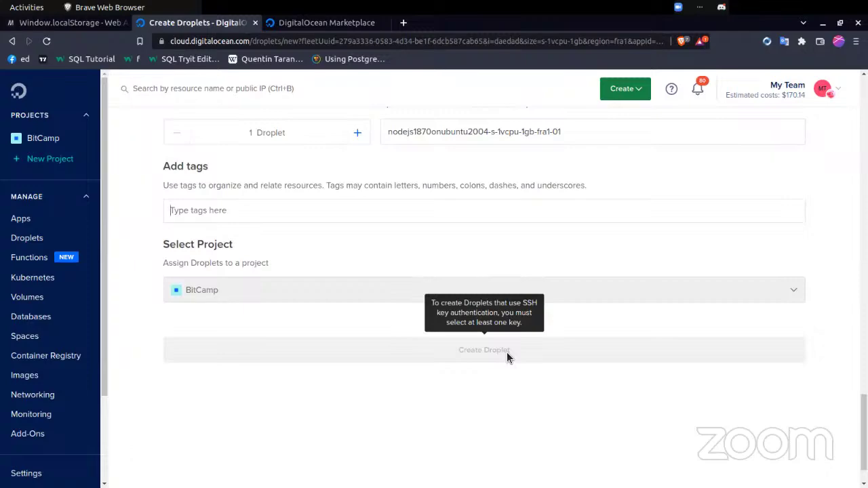
{"action": "scroll", "coordinate": [472, 283], "scroll_direction": "up", "scroll_amount": 3}
{"action": "scroll", "coordinate": [473, 283], "scroll_direction": "down", "scroll_amount": 2}
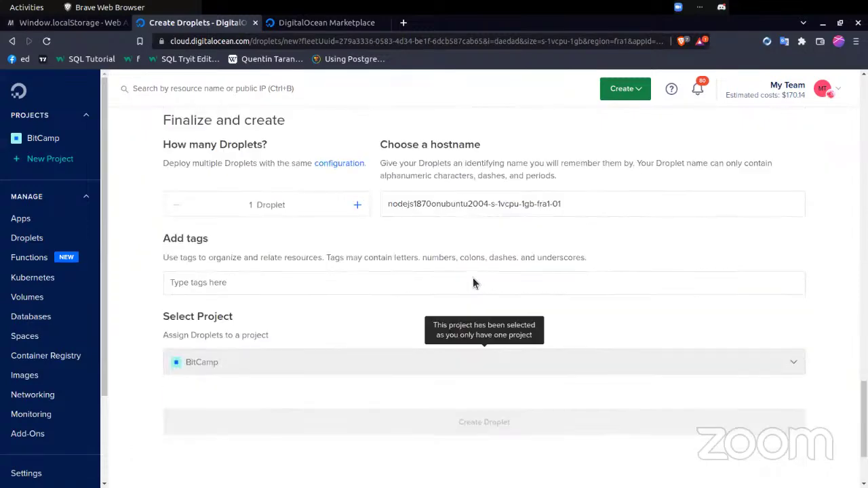
{"action": "scroll", "coordinate": [473, 283], "scroll_direction": "up", "scroll_amount": 4}
{"action": "scroll", "coordinate": [472, 283], "scroll_direction": "down", "scroll_amount": 2}
{"action": "scroll", "coordinate": [472, 283], "scroll_direction": "up", "scroll_amount": 8}
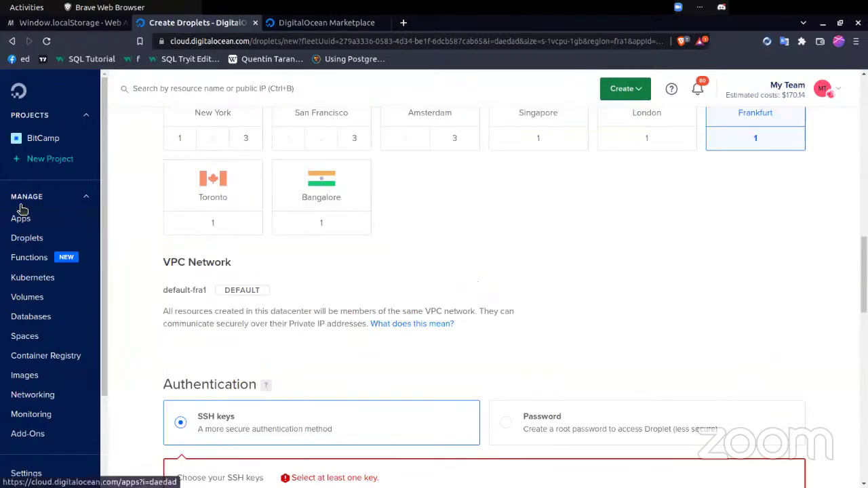
- Go to the Droplets list, then start a new droplet from Create > Droplets
{"action": "left_click", "coordinate": [37, 237]}
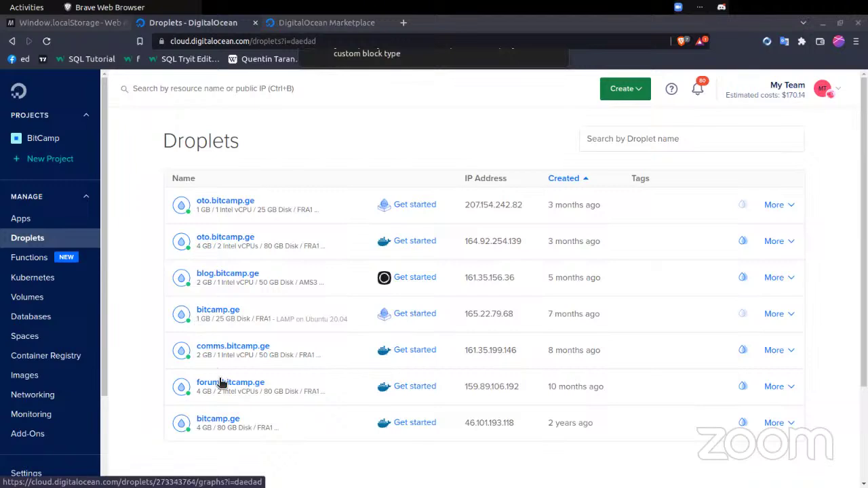
{"action": "scroll", "coordinate": [210, 321], "scroll_direction": "down", "scroll_amount": 2}
{"action": "scroll", "coordinate": [212, 323], "scroll_direction": "up", "scroll_amount": 2}
{"action": "left_click", "coordinate": [615, 97]}
{"action": "left_click", "coordinate": [616, 137]}
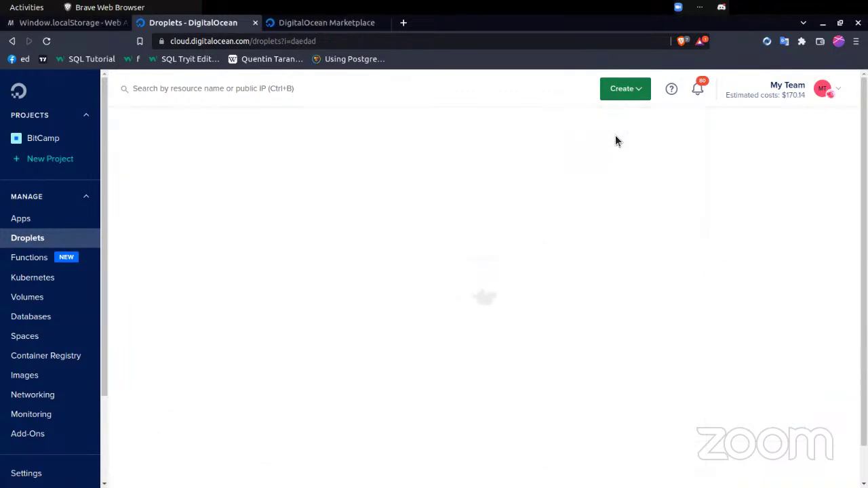
- Load namespace.ge in a new tab and glance at its Transfer option before returning to Buy
{"action": "key", "text": "ctrl+t"}
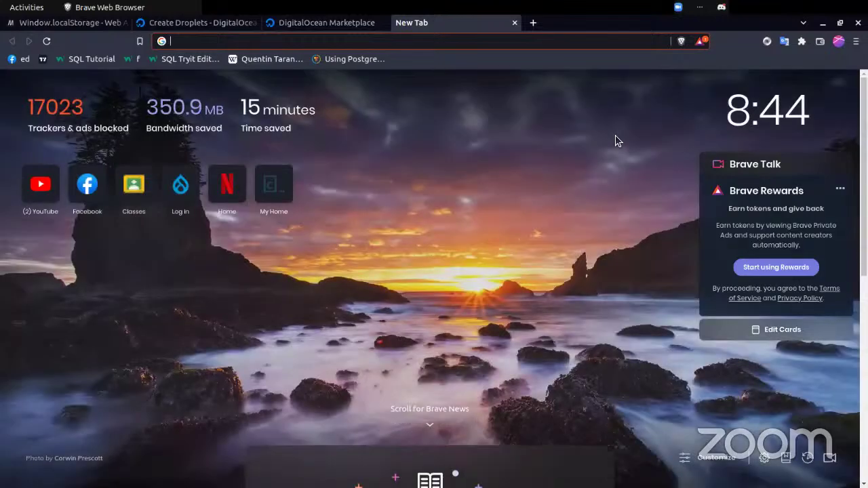
{"action": "type", "text": "cl"}
{"action": "key", "text": "BackSpace"}
{"action": "key", "text": "BackSpace"}
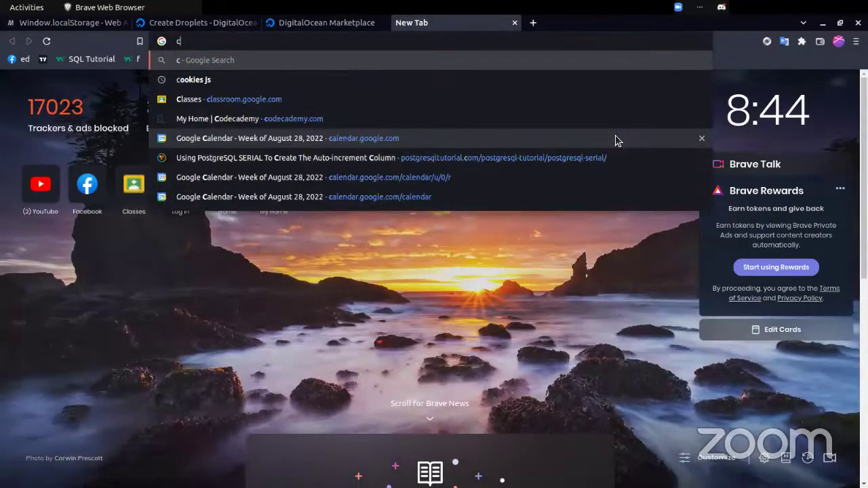
{"action": "type", "text": "namespace."}
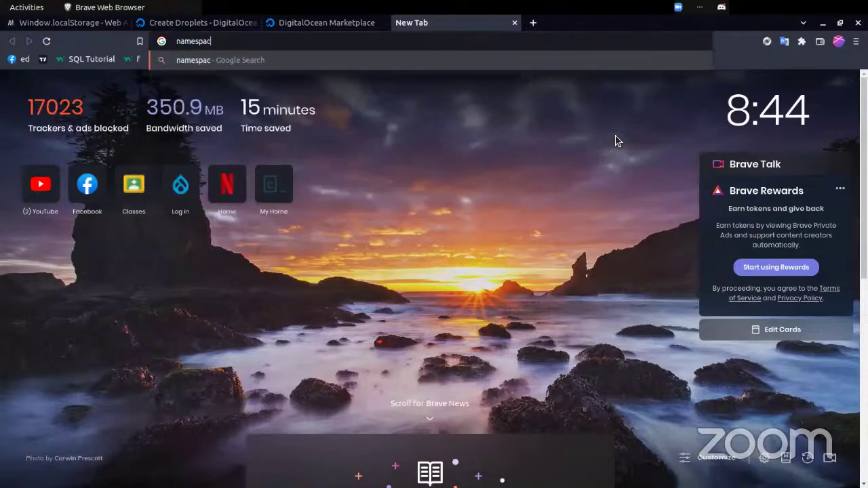
{"action": "type", "text": "ge"}
{"action": "key", "text": "Return"}
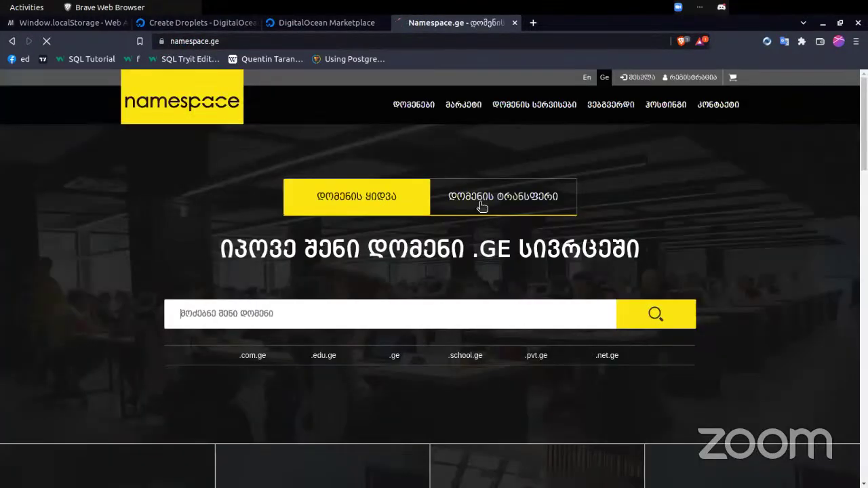
{"action": "left_click", "coordinate": [481, 206]}
{"action": "left_click", "coordinate": [380, 202]}
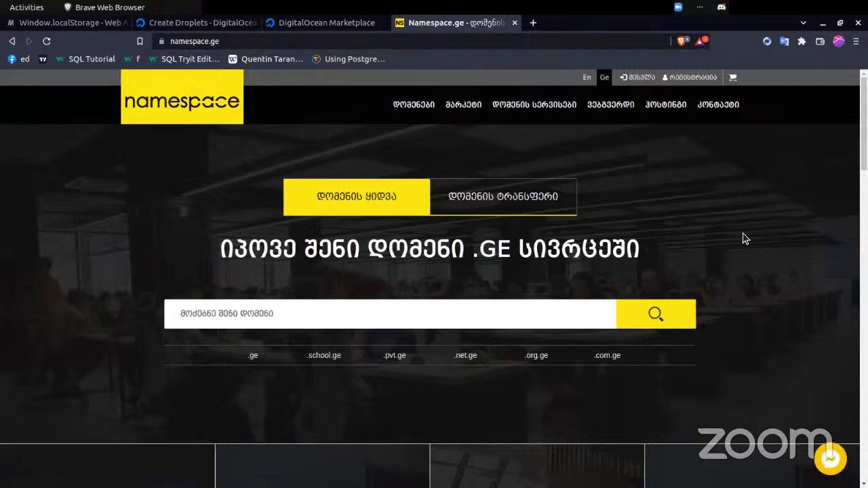
- Load namecheap.com in a new tab and scroll through its domain offers
{"action": "key", "text": "ctrl+t"}
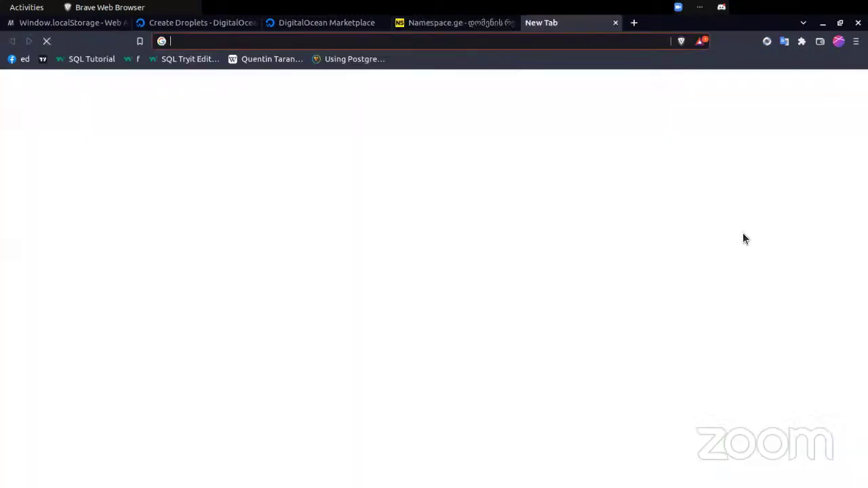
{"action": "type", "text": "namech"}
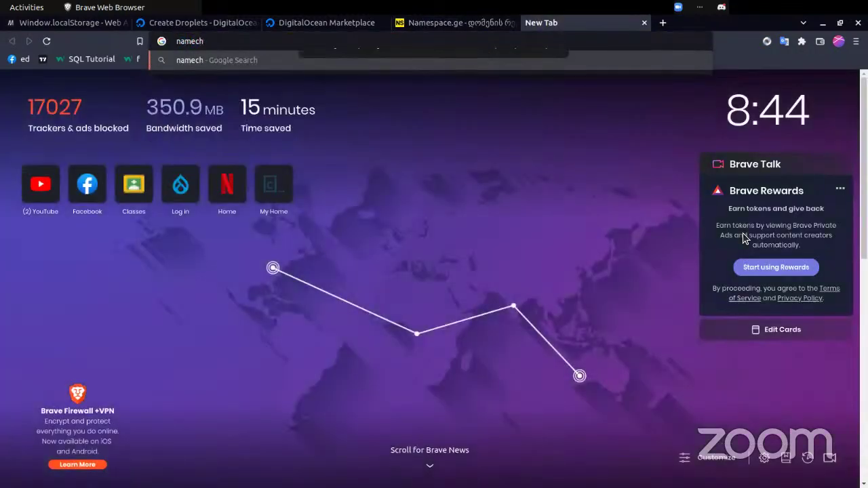
{"action": "type", "text": "eap.g"}
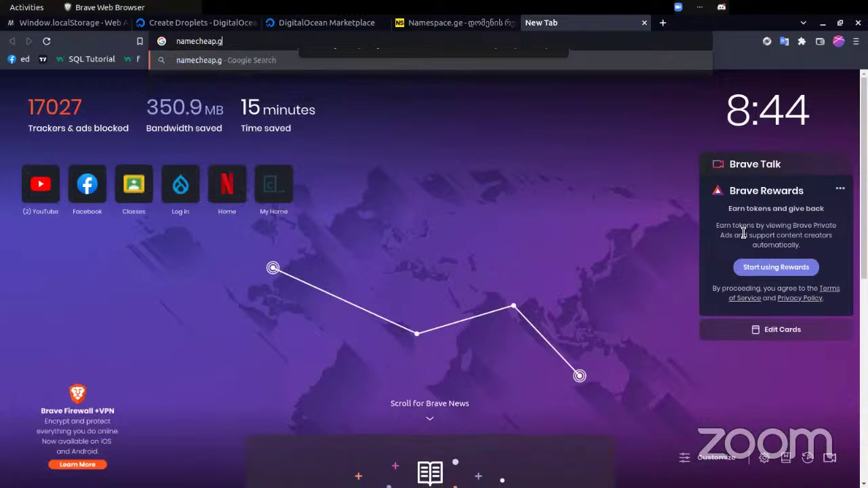
{"action": "key", "text": "BackSpace"}
{"action": "type", "text": "com"}
{"action": "key", "text": "Return"}
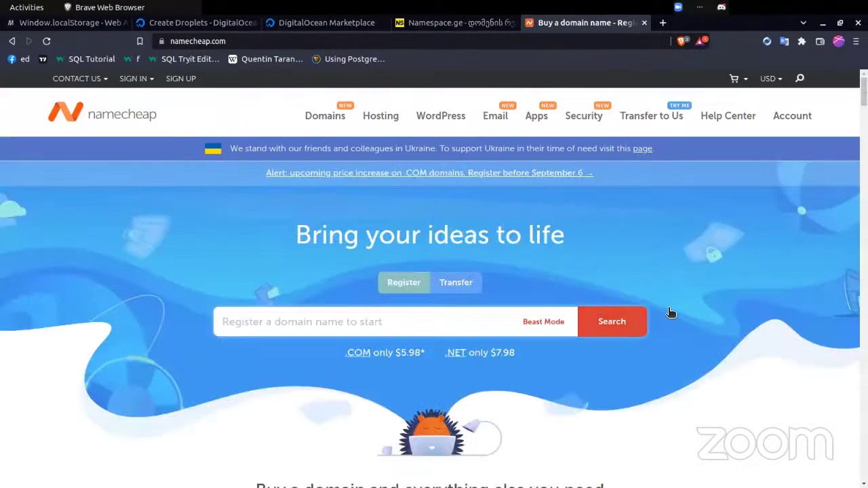
{"action": "left_click", "coordinate": [518, 333]}
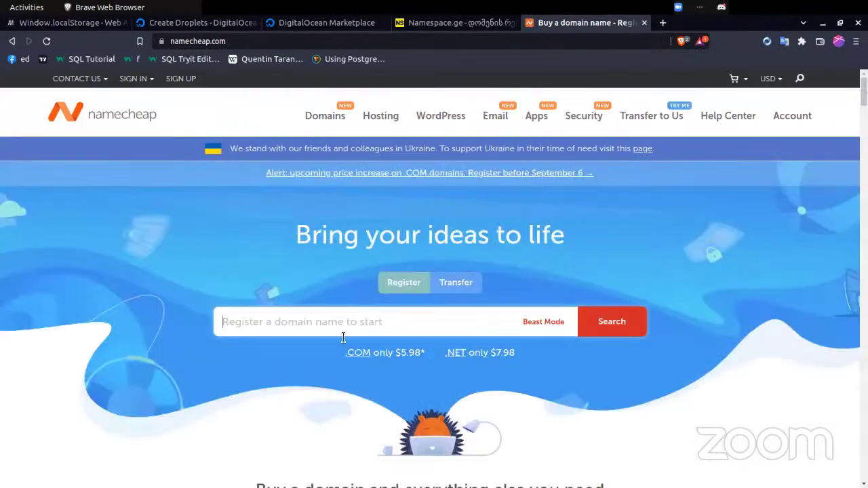
{"action": "scroll", "coordinate": [290, 347], "scroll_direction": "down", "scroll_amount": 10}
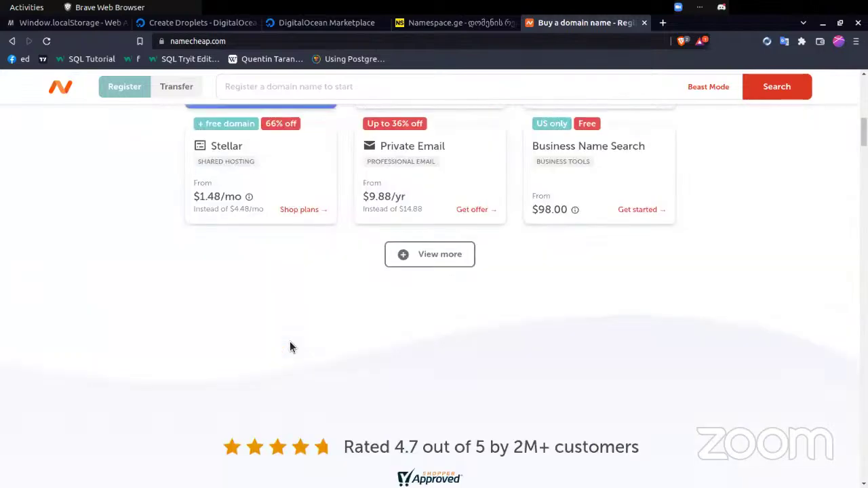
{"action": "key", "text": "ctrl+t"}
- Search Google for 'buy domain name', skim the results, then close that tab
{"action": "type", "text": "buy domain name"}
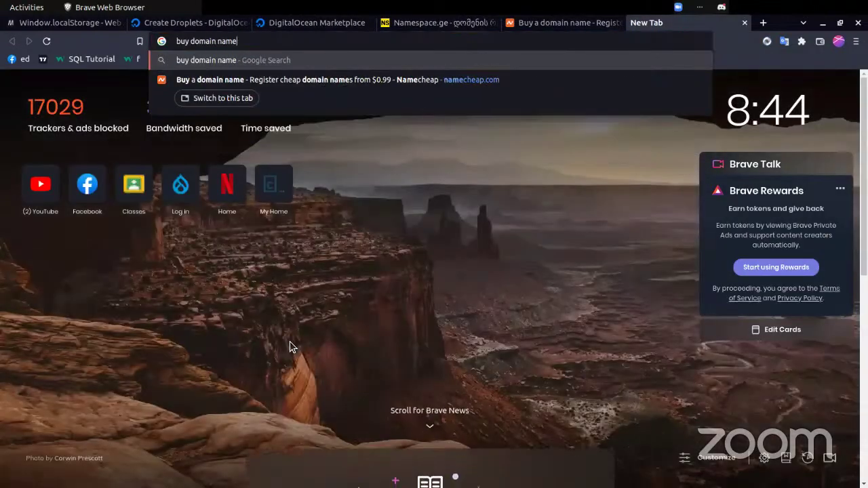
{"action": "key", "text": "Return"}
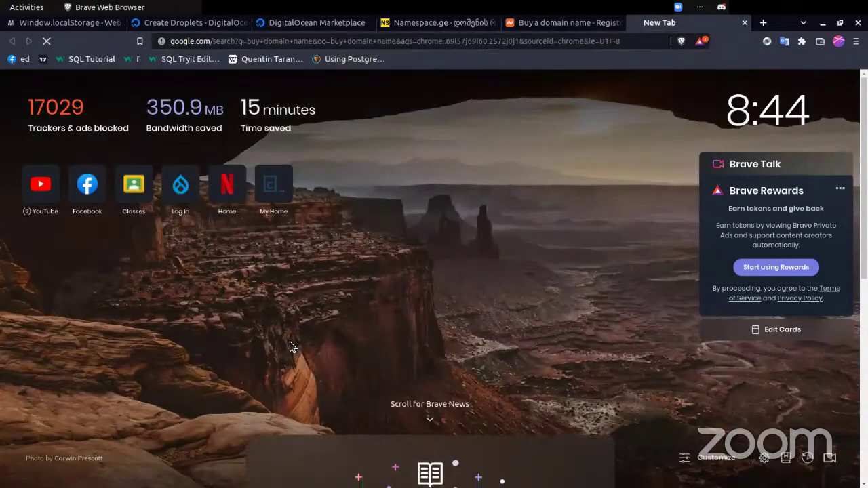
{"action": "scroll", "coordinate": [192, 273], "scroll_direction": "down", "scroll_amount": 5}
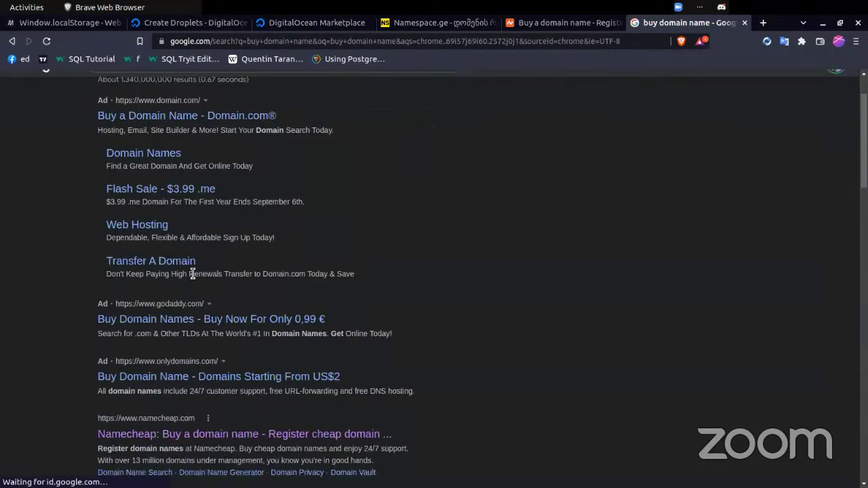
{"action": "scroll", "coordinate": [225, 194], "scroll_direction": "down", "scroll_amount": 3}
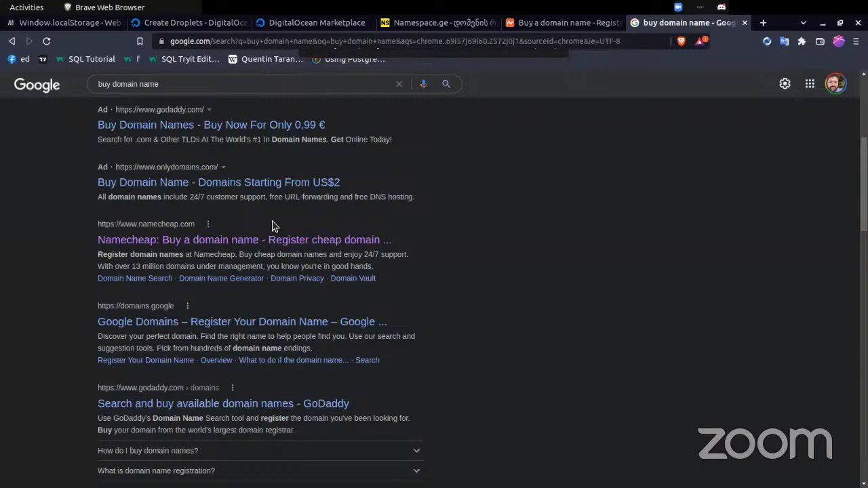
{"action": "key", "text": "ctrl+w"}
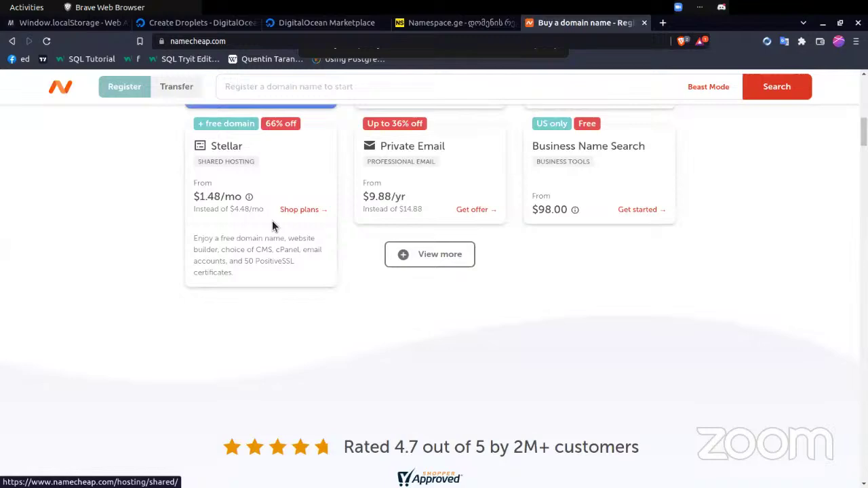
- Return to the Create Droplets form and show the Marketplace one-click app images
{"action": "left_click", "coordinate": [177, 22]}
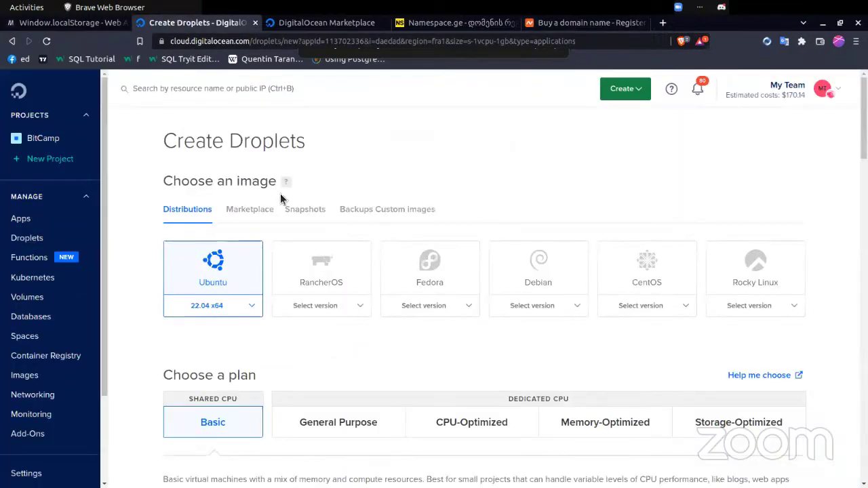
{"action": "scroll", "coordinate": [280, 193], "scroll_direction": "down", "scroll_amount": 3}
{"action": "scroll", "coordinate": [280, 194], "scroll_direction": "up", "scroll_amount": 3}
{"action": "left_click", "coordinate": [262, 208]}
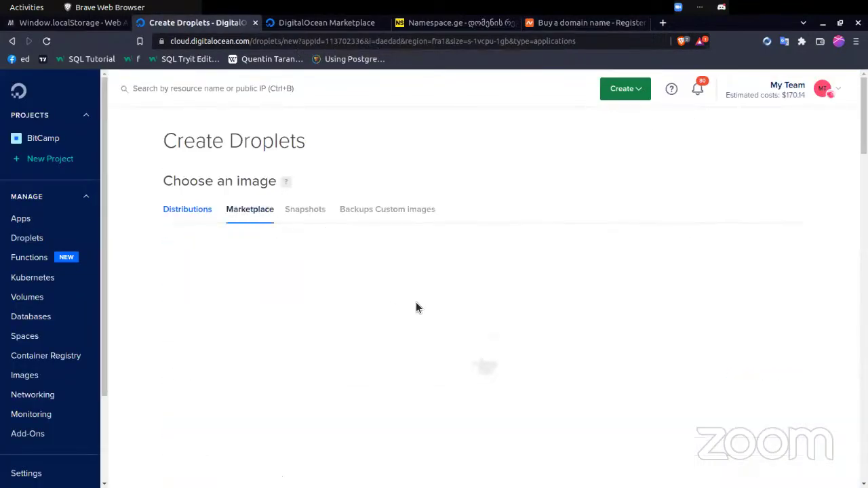
{"action": "scroll", "coordinate": [416, 302], "scroll_direction": "down", "scroll_amount": 2}
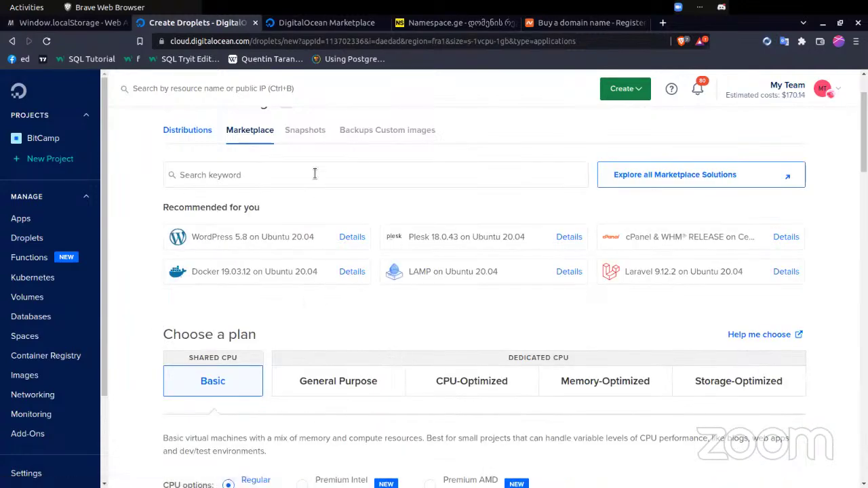
- Search the Marketplace for 'node' and choose the NodeJS 18.7.0 on Ubuntu 20.04 image
{"action": "left_click", "coordinate": [310, 175]}
{"action": "type", "text": "node"}
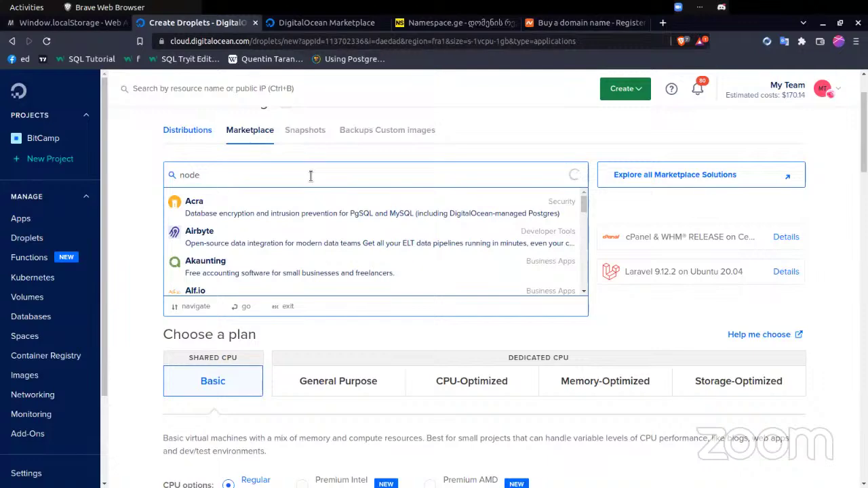
{"action": "scroll", "coordinate": [229, 248], "scroll_direction": "down", "scroll_amount": 3}
{"action": "scroll", "coordinate": [229, 247], "scroll_direction": "up", "scroll_amount": 1}
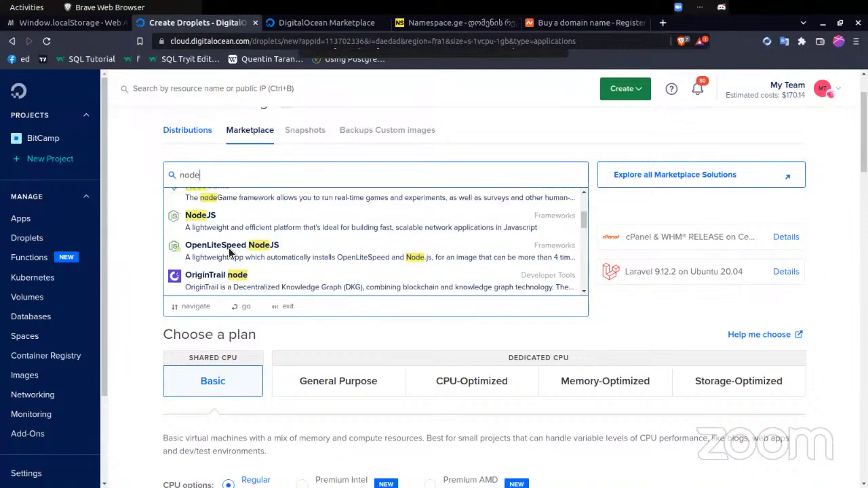
{"action": "left_click", "coordinate": [265, 219]}
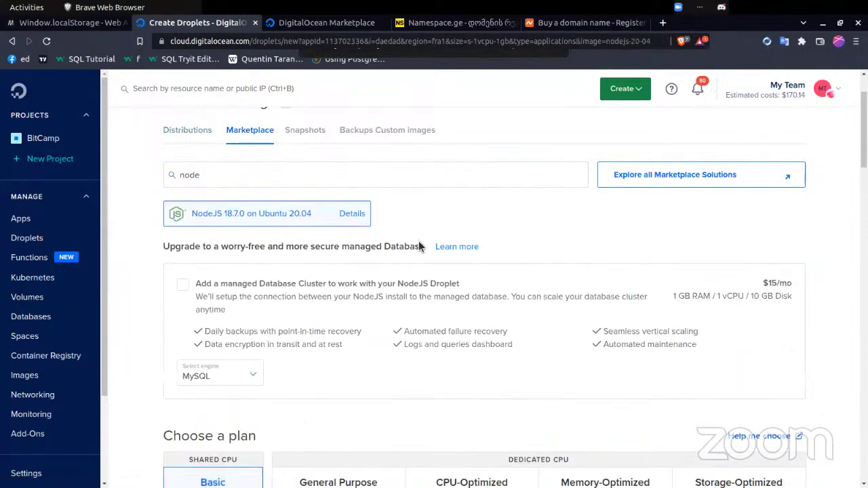
- Scroll down past the Basic $6/mo plan and Frankfurt region to Authentication
{"action": "scroll", "coordinate": [513, 295], "scroll_direction": "down", "scroll_amount": 3}
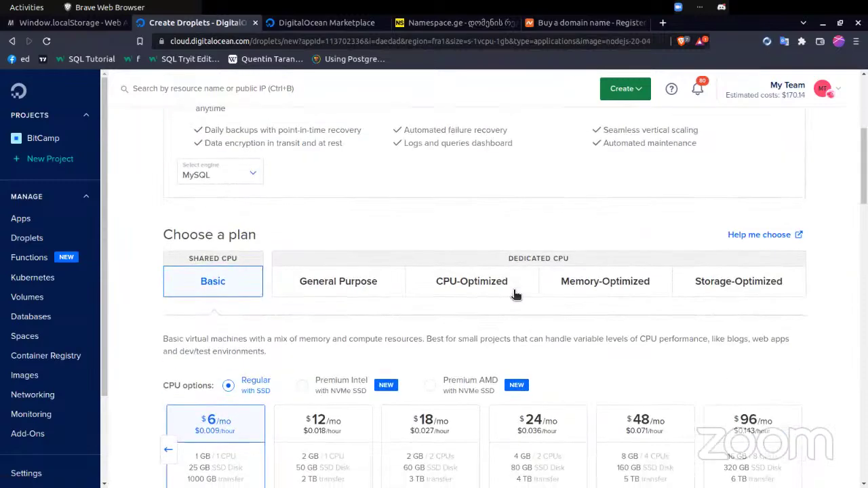
{"action": "scroll", "coordinate": [348, 326], "scroll_direction": "down", "scroll_amount": 1}
{"action": "scroll", "coordinate": [351, 326], "scroll_direction": "down", "scroll_amount": 2}
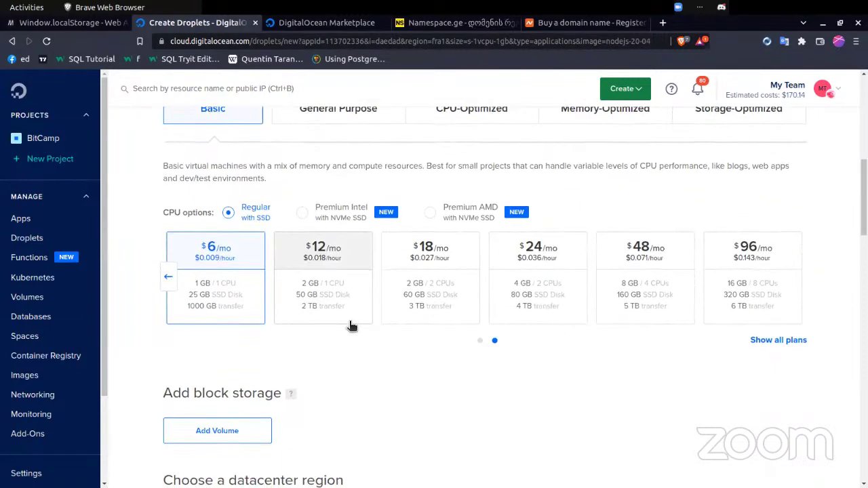
{"action": "scroll", "coordinate": [351, 326], "scroll_direction": "down", "scroll_amount": 1}
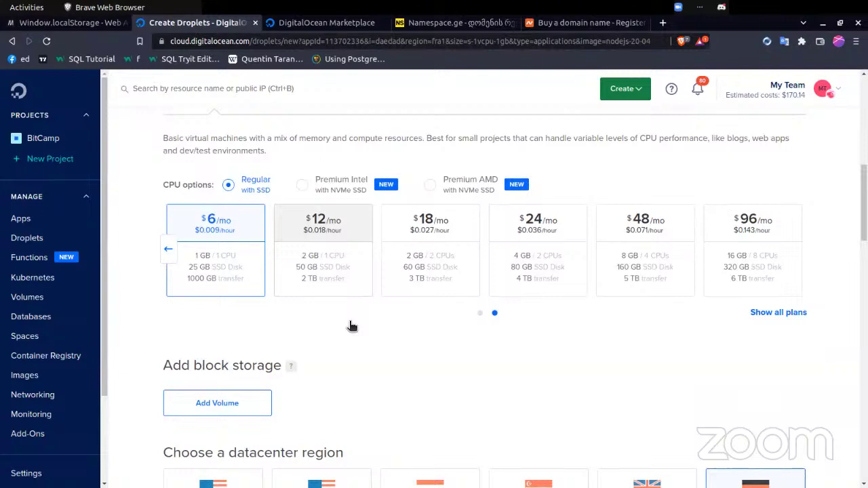
{"action": "scroll", "coordinate": [394, 367], "scroll_direction": "down", "scroll_amount": 4}
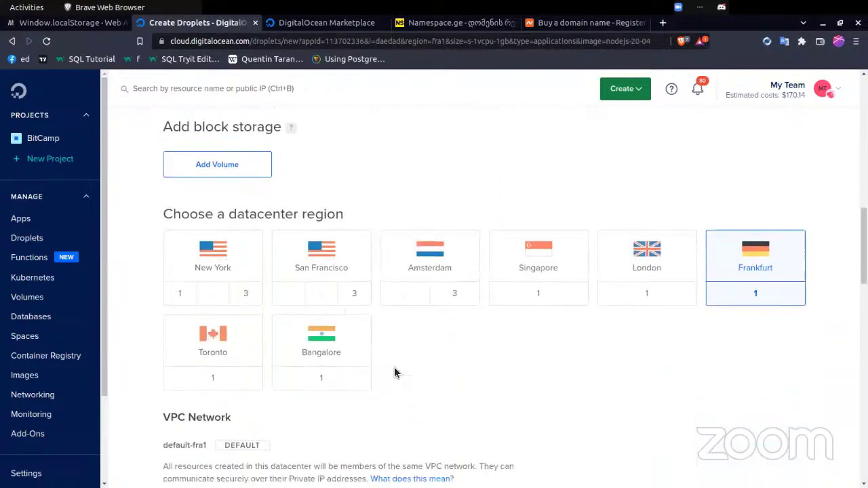
{"action": "scroll", "coordinate": [470, 388], "scroll_direction": "down", "scroll_amount": 6}
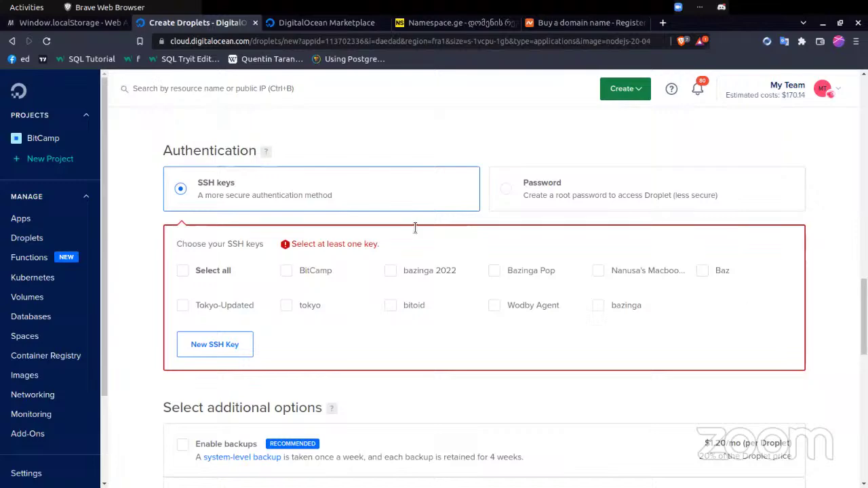
- Tick the BitCamp SSH key for the droplet and review the form
{"action": "left_click", "coordinate": [303, 270]}
{"action": "scroll", "coordinate": [339, 312], "scroll_direction": "down", "scroll_amount": 5}
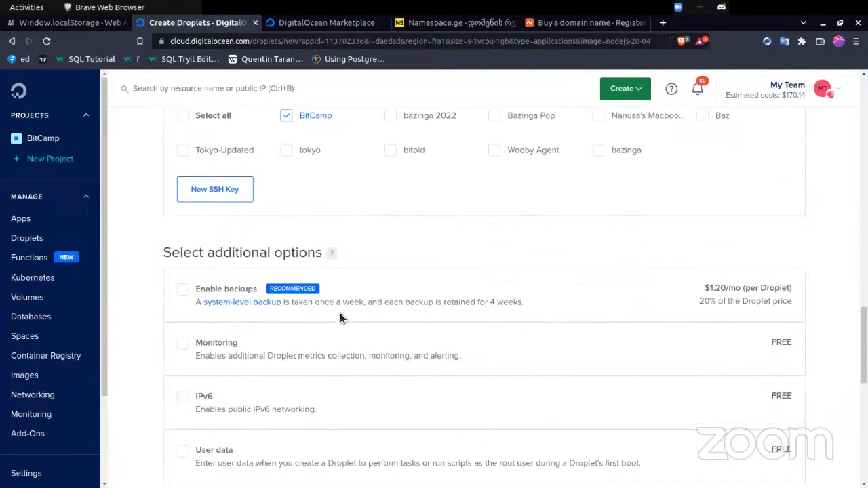
{"action": "scroll", "coordinate": [364, 285], "scroll_direction": "down", "scroll_amount": 5}
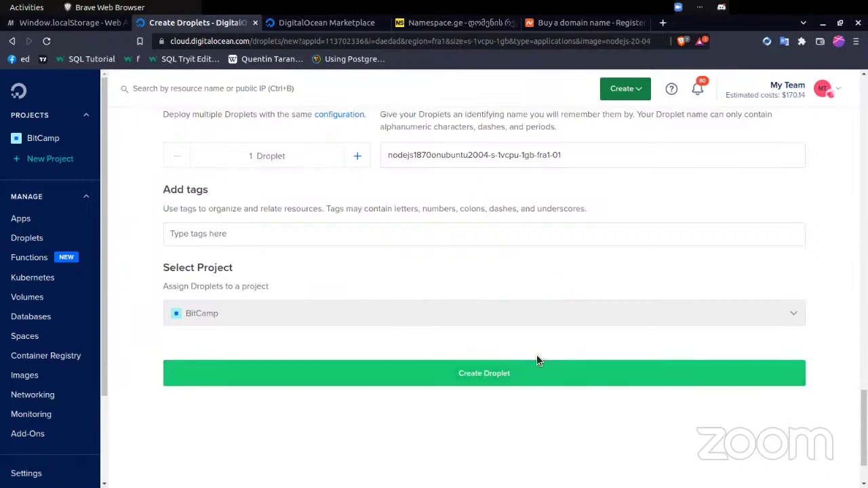
{"action": "scroll", "coordinate": [536, 354], "scroll_direction": "up", "scroll_amount": 10}
{"action": "scroll", "coordinate": [536, 355], "scroll_direction": "up", "scroll_amount": 10}
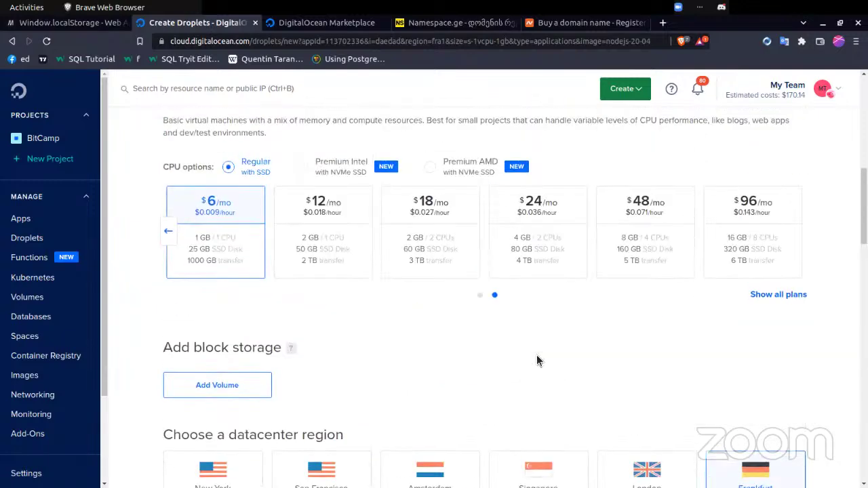
{"action": "scroll", "coordinate": [536, 361], "scroll_direction": "up", "scroll_amount": 2}
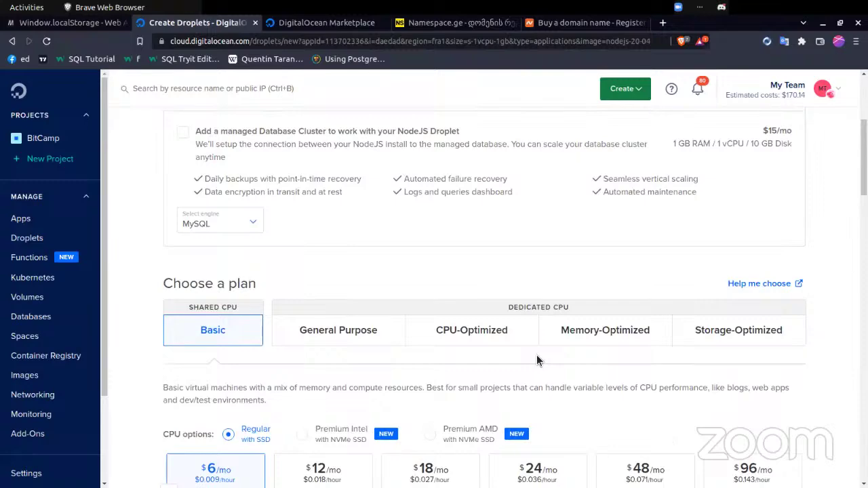
{"action": "scroll", "coordinate": [537, 360], "scroll_direction": "up", "scroll_amount": 4}
{"action": "scroll", "coordinate": [536, 360], "scroll_direction": "down", "scroll_amount": 14}
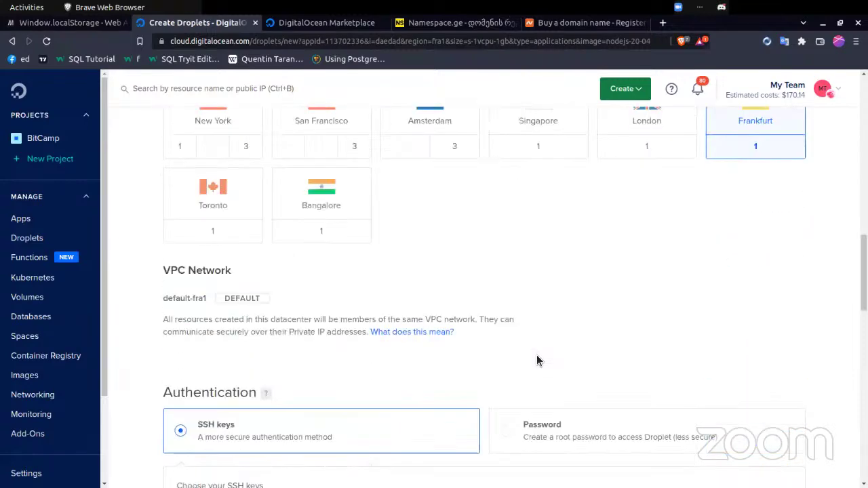
{"action": "scroll", "coordinate": [536, 360], "scroll_direction": "down", "scroll_amount": 15}
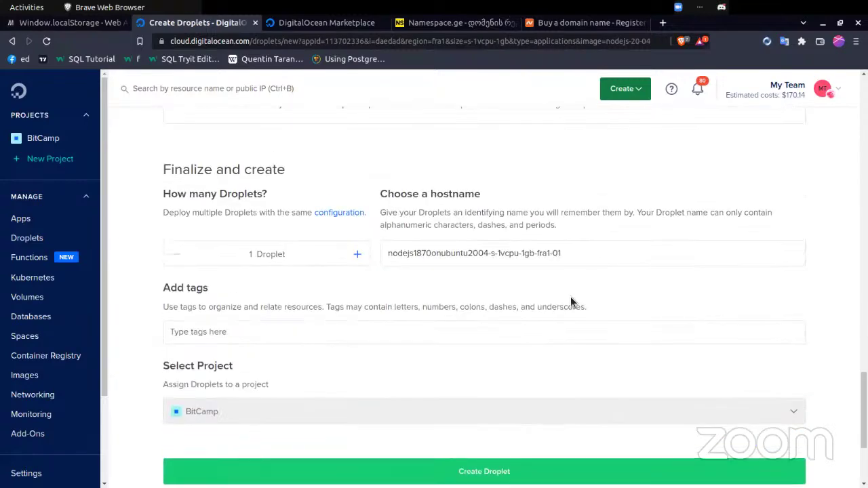
- Replace the hostname with 'bitcamp-test' and create the droplet
{"action": "double_click", "coordinate": [600, 258]}
{"action": "key", "text": "ctrl+a"}
{"action": "type", "text": "bit"}
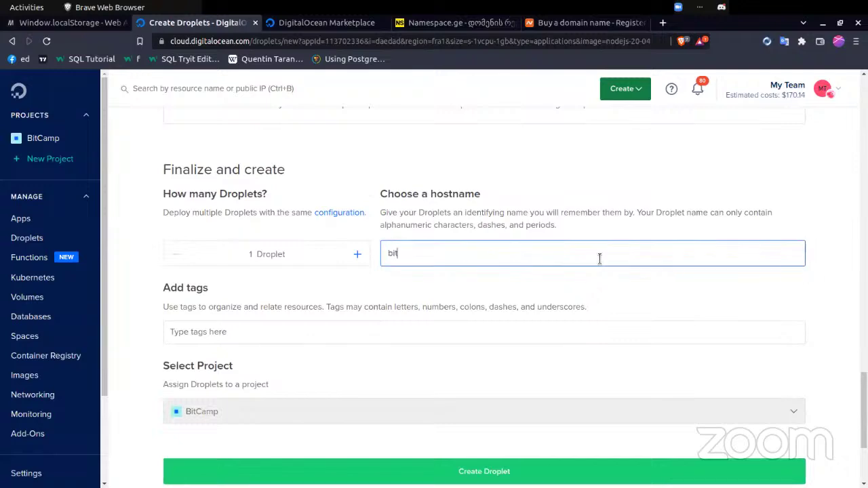
{"action": "type", "text": "camp-test"}
{"action": "scroll", "coordinate": [506, 407], "scroll_direction": "down", "scroll_amount": 2}
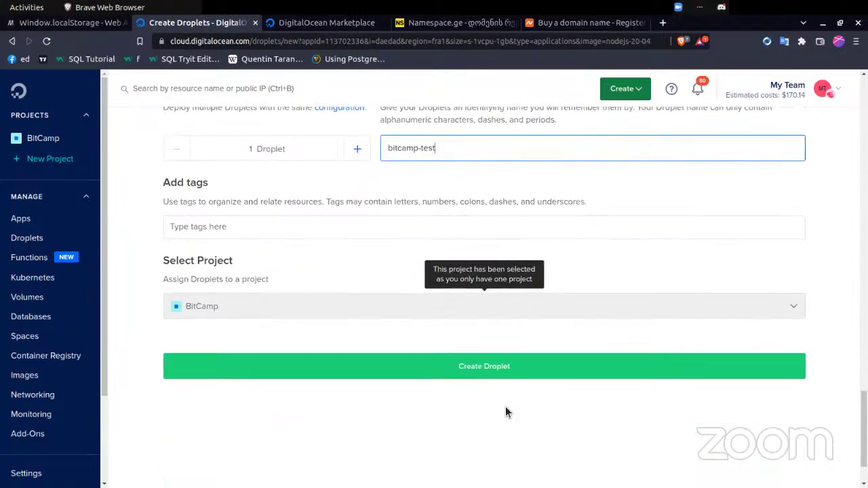
{"action": "left_click", "coordinate": [494, 370]}
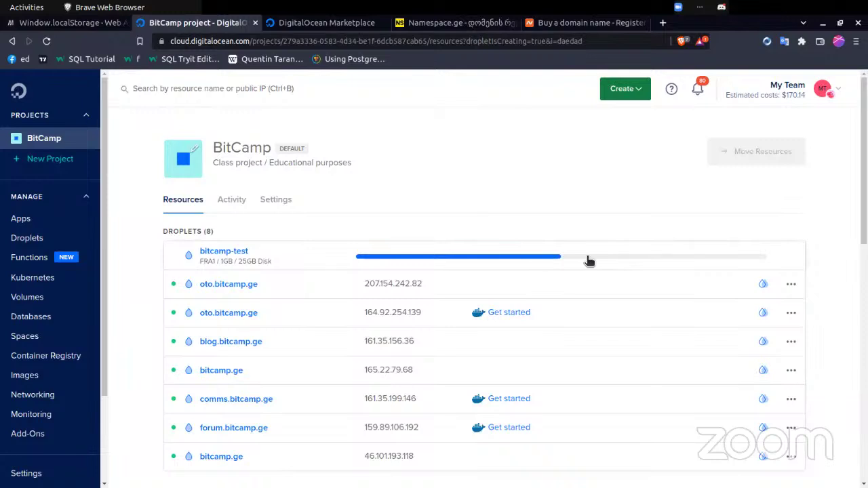
- Open the bitcamp-test droplet's page and show its Access options
{"action": "left_click", "coordinate": [231, 252]}
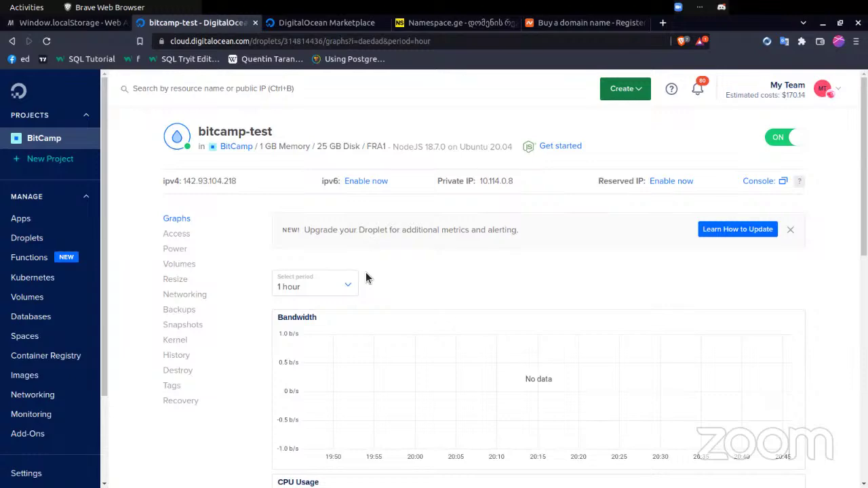
{"action": "left_click", "coordinate": [192, 234]}
{"action": "key", "text": "alt+Tab"}
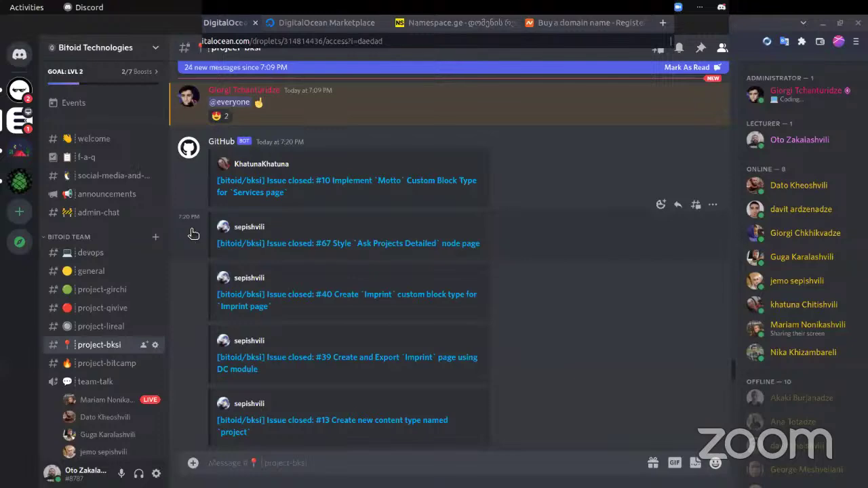
- Switch to the Tilix terminal and run hostname
{"action": "key", "text": "alt+Tab"}
{"action": "left_click", "coordinate": [192, 232]}
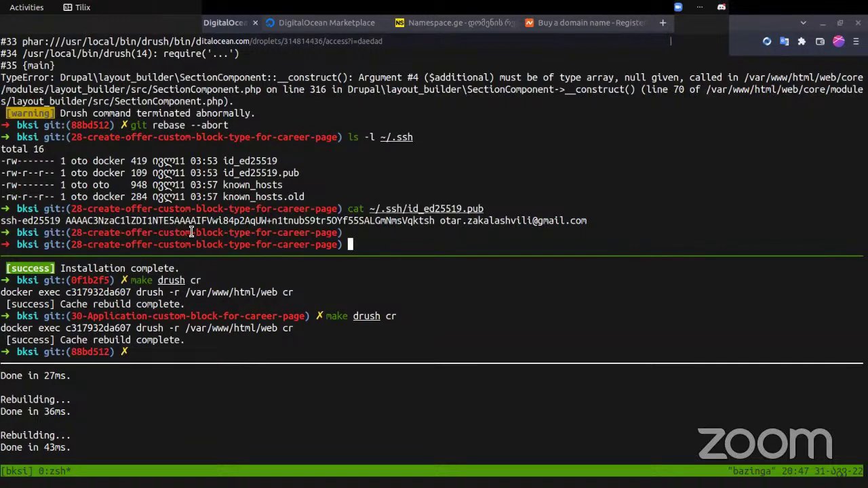
{"action": "type", "text": "hostname"}
{"action": "key", "text": "Return"}
- Highlight the hostname command and its output 'bazinga'
{"action": "double_click", "coordinate": [368, 220]}
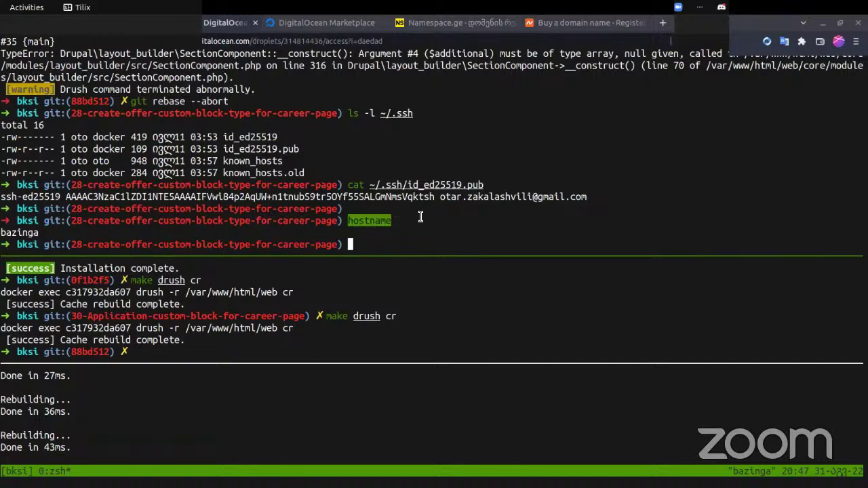
{"action": "double_click", "coordinate": [26, 232]}
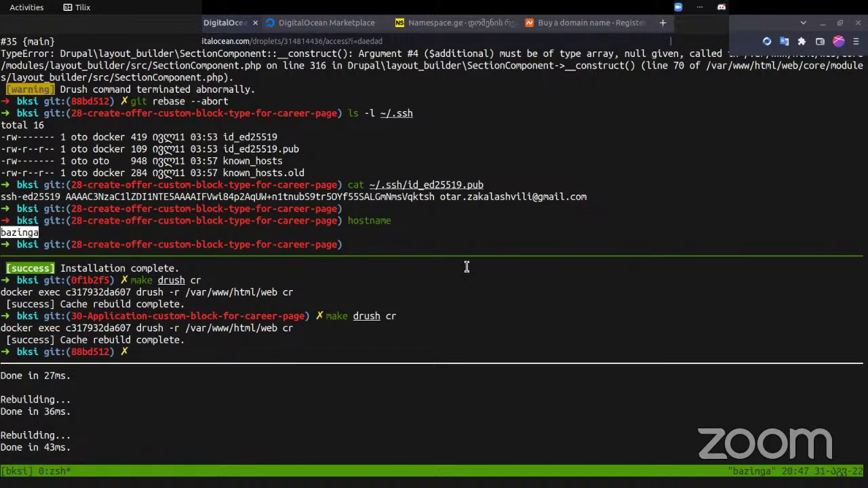
{"action": "left_click", "coordinate": [378, 218]}
{"action": "triple_click", "coordinate": [378, 219]}
{"action": "double_click", "coordinate": [378, 218]}
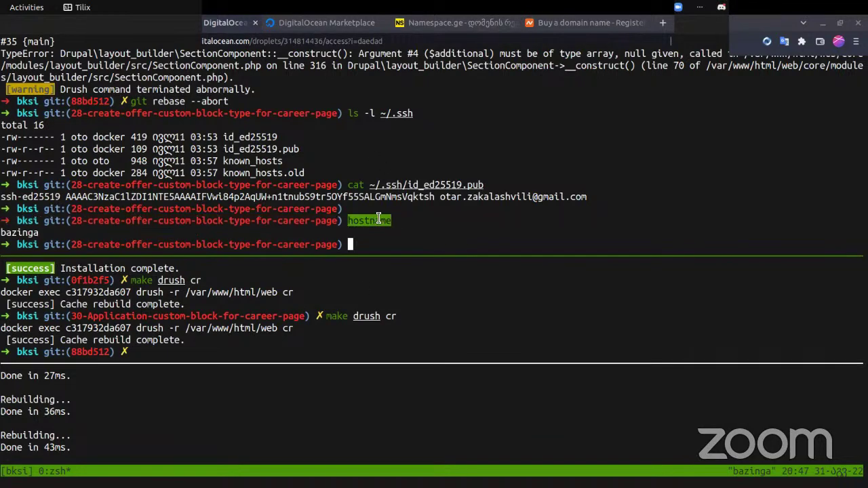
{"action": "left_click", "coordinate": [439, 236]}
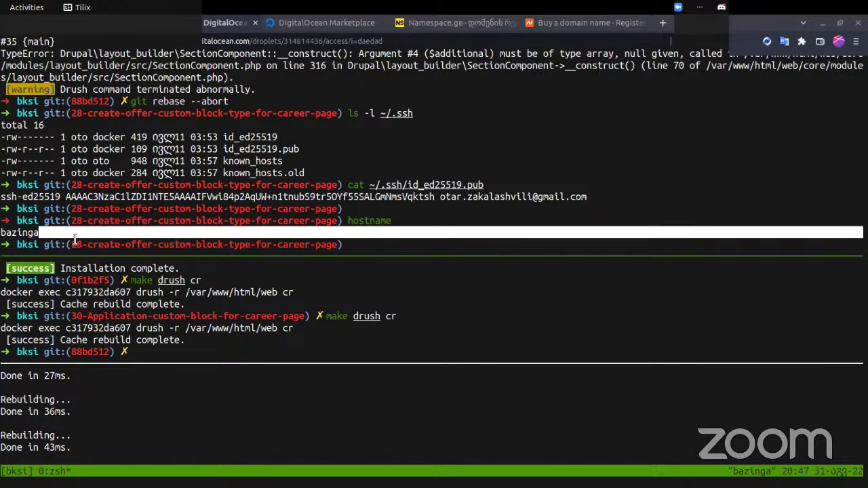
{"action": "double_click", "coordinate": [19, 233]}
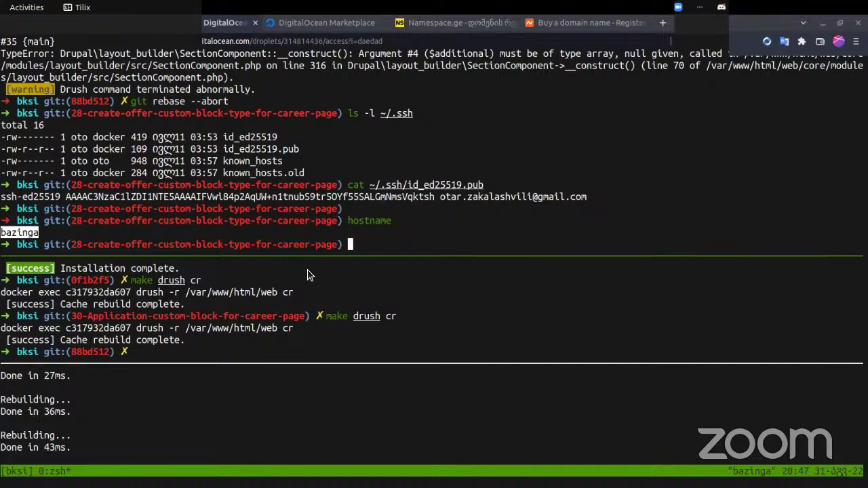
- Check the droplet page in the browser, then return and press the tmux prefix Ctrl+B
{"action": "key", "text": "alt+Tab"}
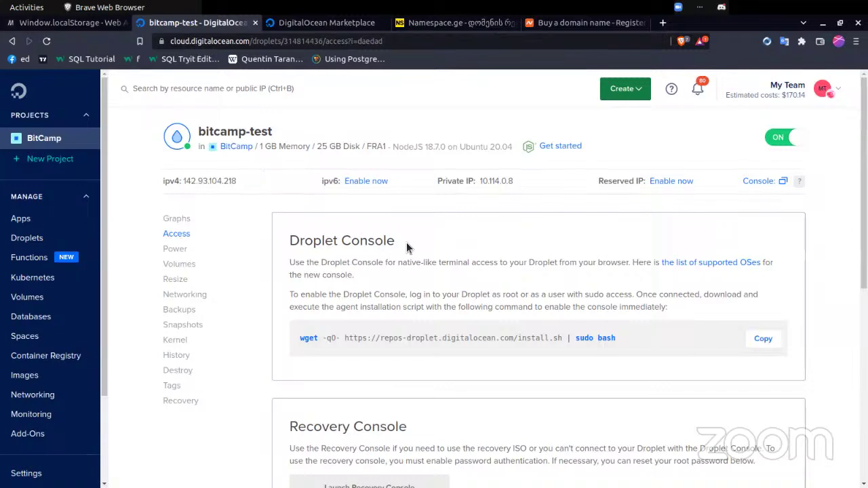
{"action": "key", "text": "alt+Tab"}
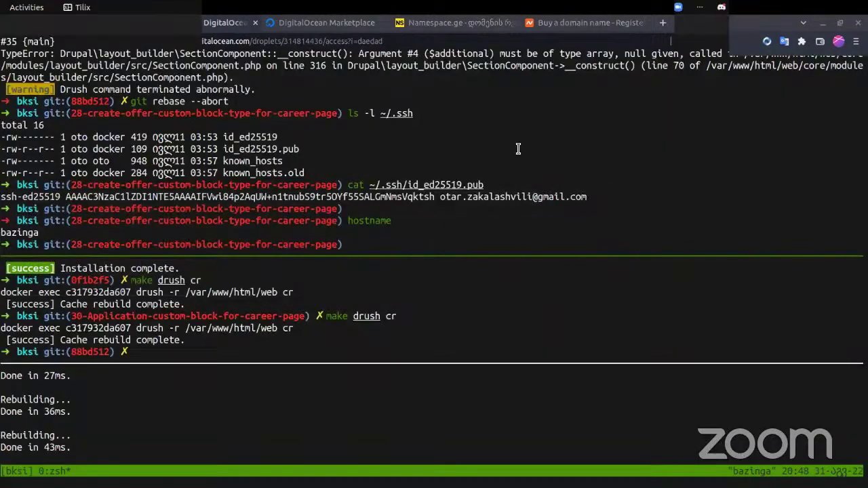
{"action": "key", "text": "ctrl+b"}
- Kill the current and the next extra tmux pane, confirming each with y
{"action": "key", "text": "x"}
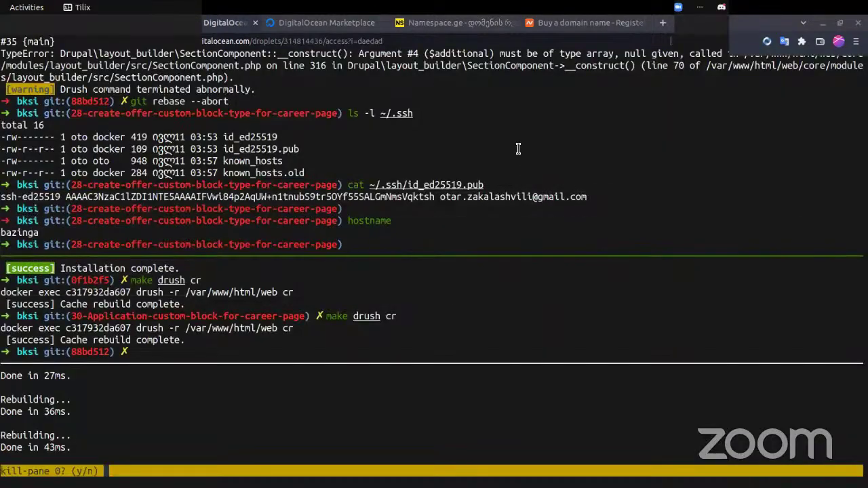
{"action": "key", "text": "y"}
{"action": "key", "text": "ctrl+b"}
{"action": "key", "text": "x"}
{"action": "key", "text": "y"}
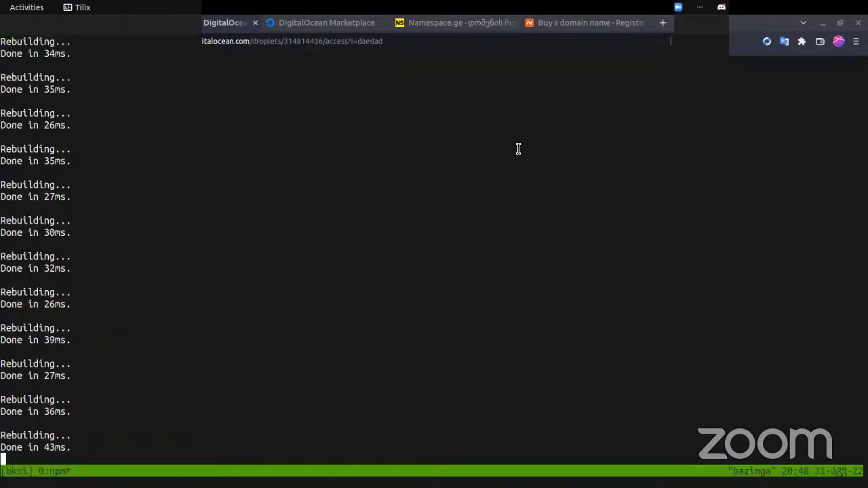
- Stop the npm watch process and clear the terminal
{"action": "key", "text": "ctrl+c"}
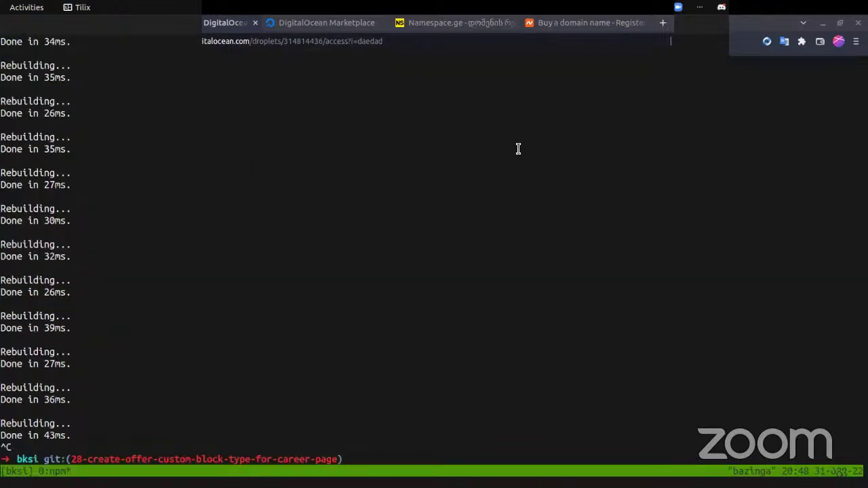
{"action": "type", "text": "clear"}
{"action": "key", "text": "Return"}
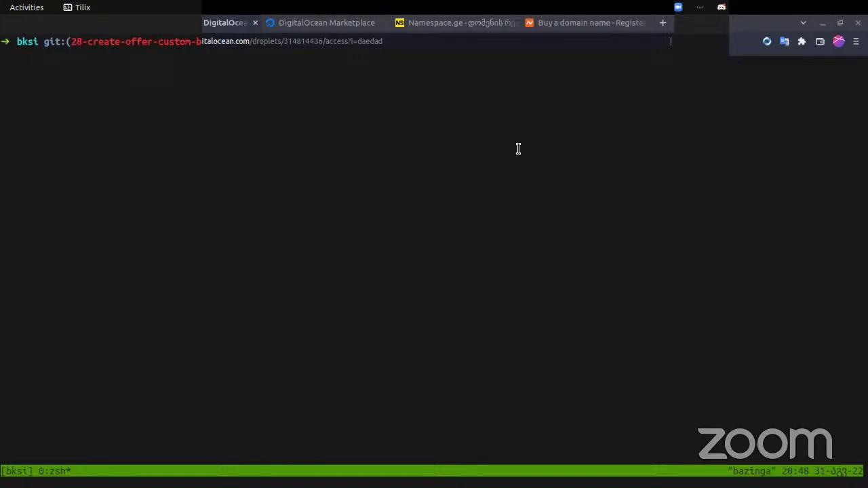
{"action": "key", "text": "Return"}
{"action": "type", "text": "clear"}
{"action": "key", "text": "Return"}
{"action": "type", "text": "ssh "}
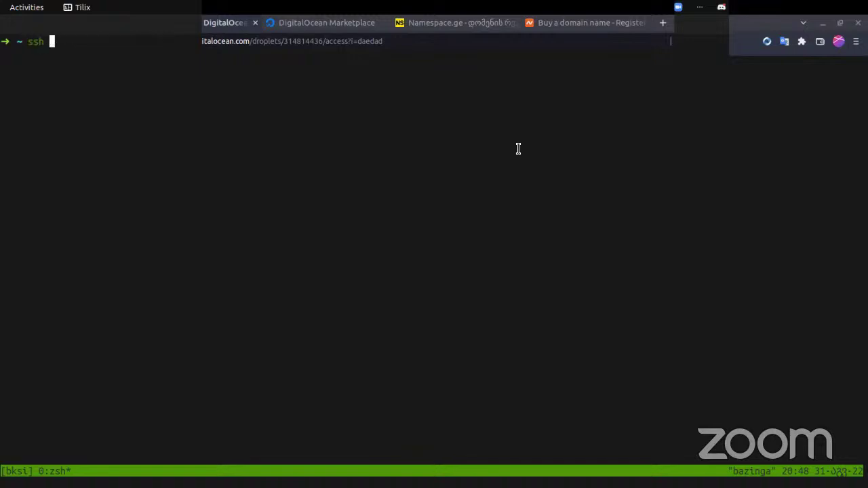
{"action": "type", "text": "root@"}
{"action": "key", "text": "ctrl+Left"}
{"action": "key", "text": "ctrl+Left"}
{"action": "key", "text": "Right"}
{"action": "key", "text": "Right"}
{"action": "key", "text": "Right"}
{"action": "key", "text": "Right"}
{"action": "key", "text": "Right"}
{"action": "key", "text": "Right"}
{"action": "key", "text": "Right"}
{"action": "key", "text": "Right"}
{"action": "key", "text": "Right"}
{"action": "key", "text": "ctrl+shift+v"}
{"action": "key", "text": "Return"}
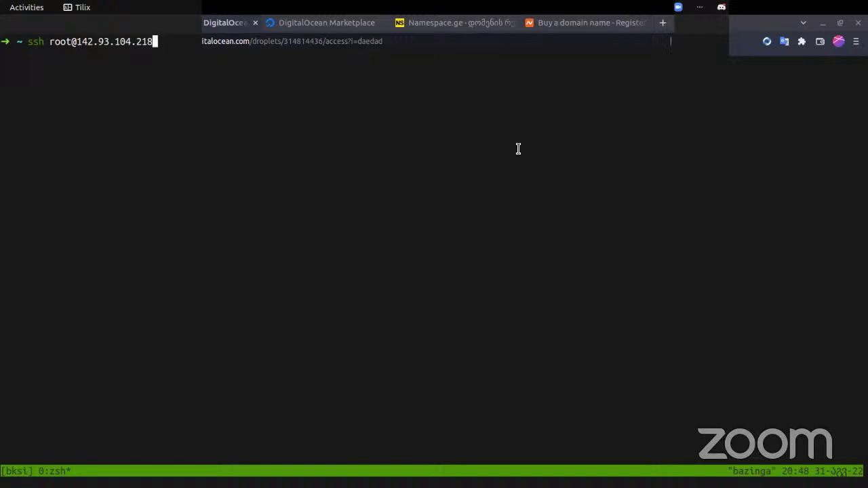
{"action": "key", "text": "Return"}
{"action": "type", "text": "yes"}
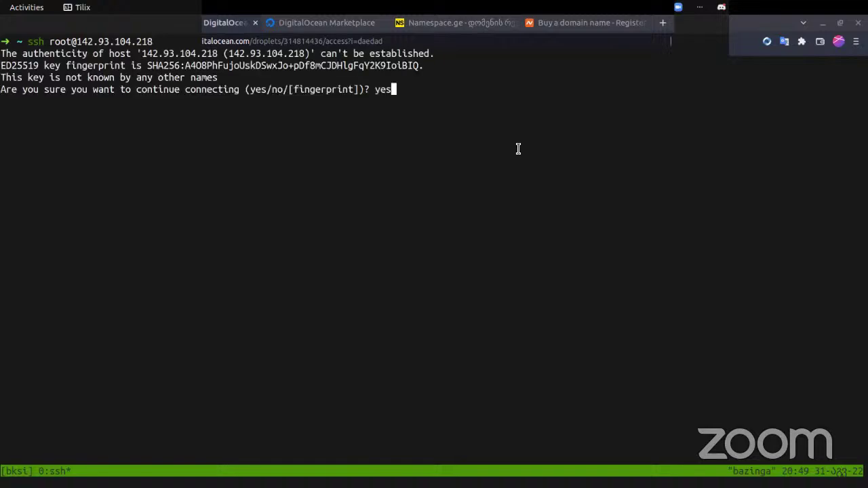
{"action": "key", "text": "Return"}
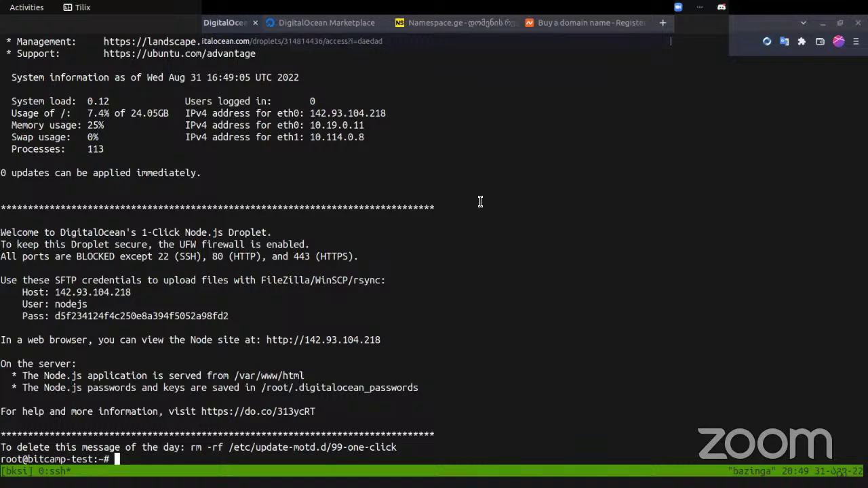
- List root's home directory on the droplet with ls -l
{"action": "key", "text": "alt+Tab"}
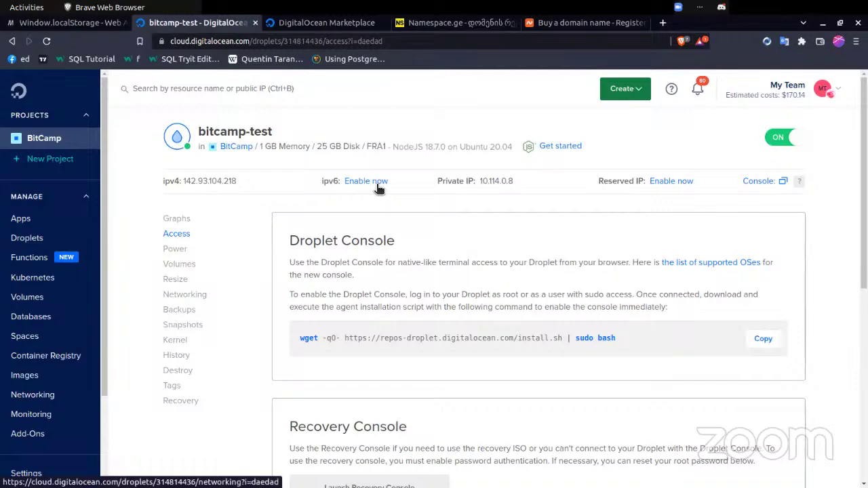
{"action": "key", "text": "alt+Tab"}
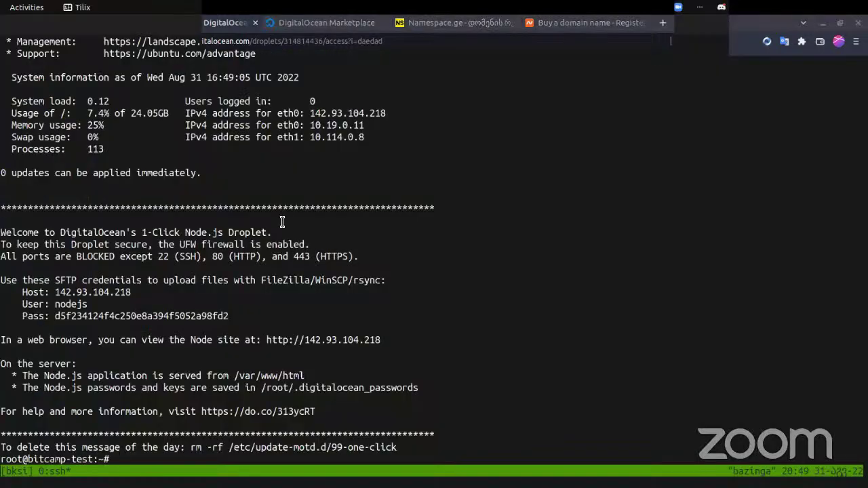
{"action": "type", "text": "ls -l"}
{"action": "key", "text": "Return"}
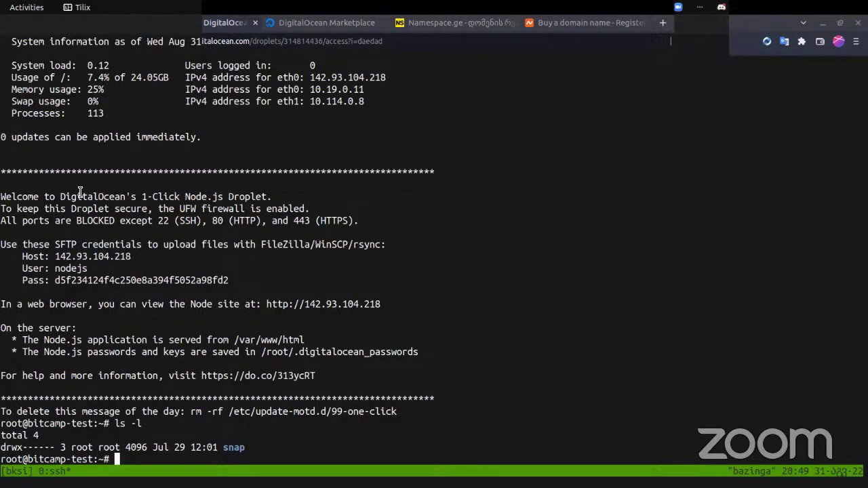
- Highlight the welcome message's firewall, open ports and SFTP upload tool notes
{"action": "left_click_drag", "start_coordinate": [34, 188], "coordinate": [390, 244]}
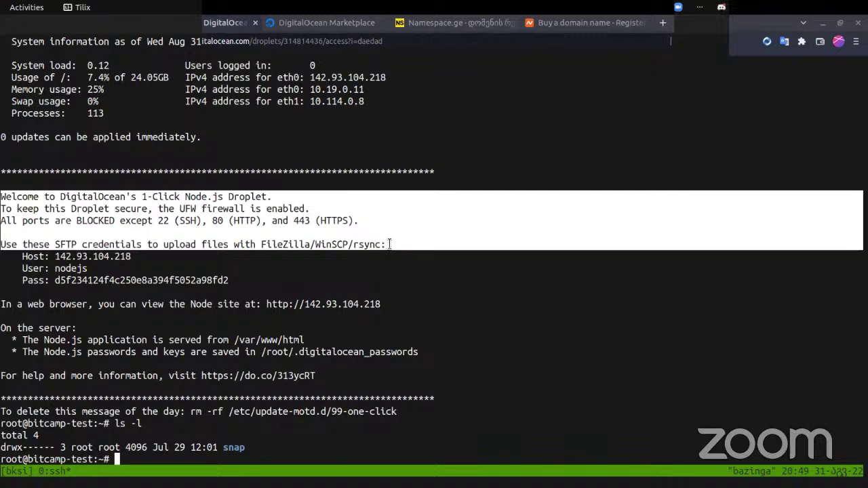
{"action": "left_click", "coordinate": [390, 244]}
{"action": "left_click_drag", "start_coordinate": [3, 195], "coordinate": [391, 386]}
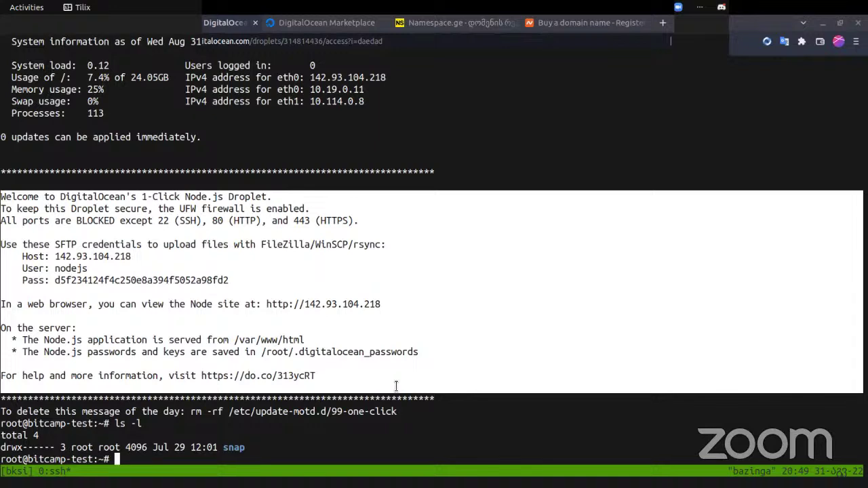
{"action": "double_click", "coordinate": [292, 248]}
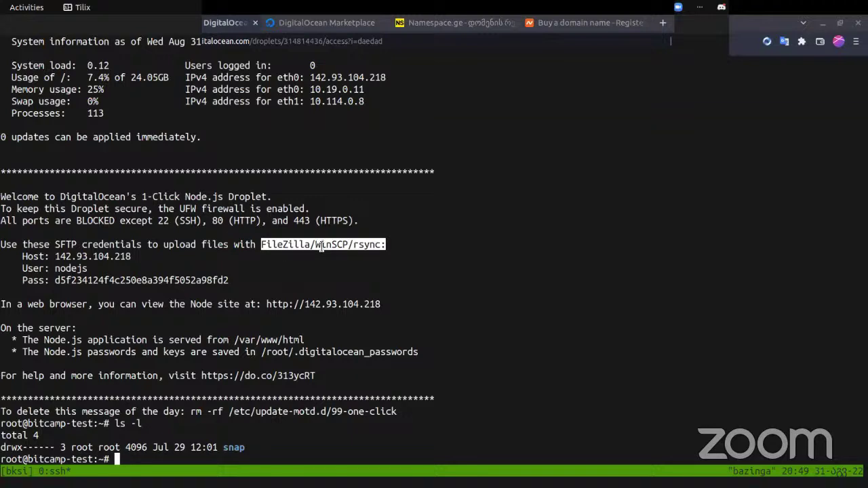
{"action": "left_click", "coordinate": [370, 243]}
{"action": "double_click", "coordinate": [370, 243]}
{"action": "double_click", "coordinate": [77, 257]}
{"action": "double_click", "coordinate": [70, 268]}
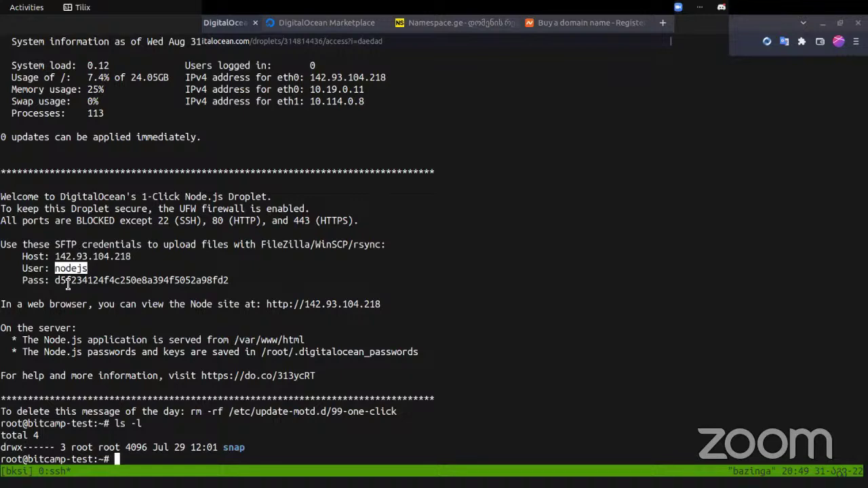
{"action": "double_click", "coordinate": [69, 281]}
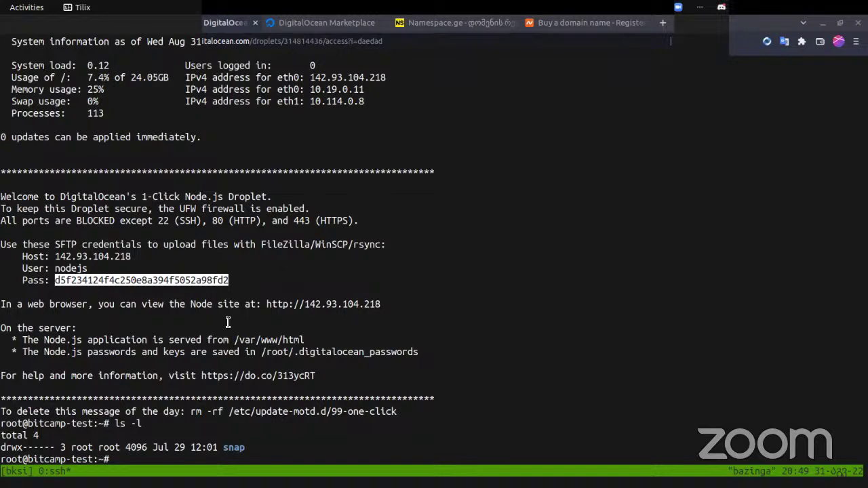
{"action": "left_click", "coordinate": [348, 305], "text": "ctrl"}
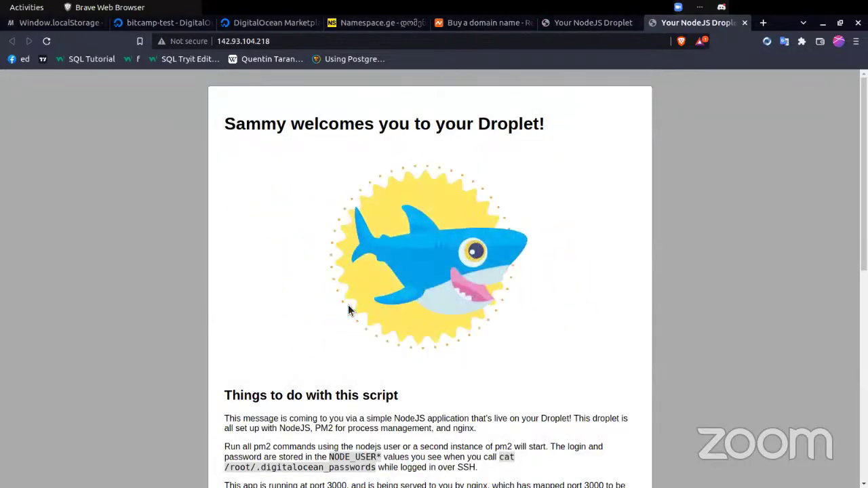
- Scroll through the Sammy welcome page to read its hello.js guidance
{"action": "scroll", "coordinate": [348, 310], "scroll_direction": "down", "scroll_amount": 4}
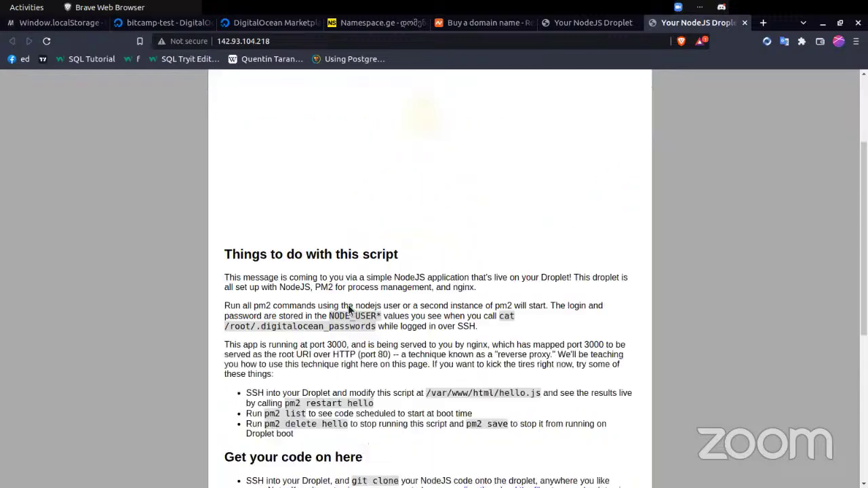
{"action": "scroll", "coordinate": [350, 309], "scroll_direction": "down", "scroll_amount": 6}
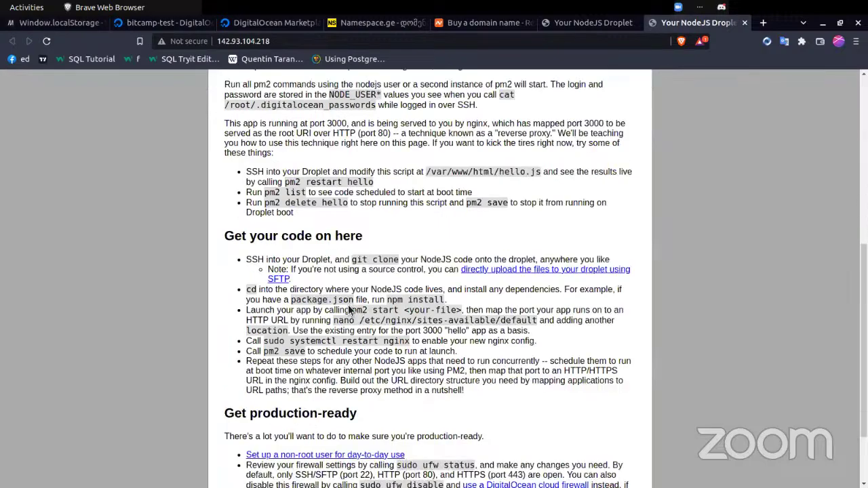
{"action": "scroll", "coordinate": [348, 310], "scroll_direction": "up", "scroll_amount": 8}
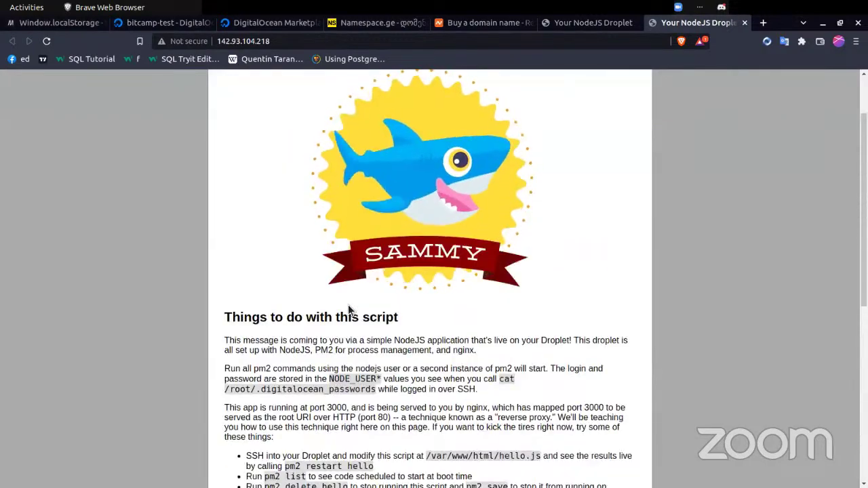
{"action": "scroll", "coordinate": [348, 310], "scroll_direction": "up", "scroll_amount": 1}
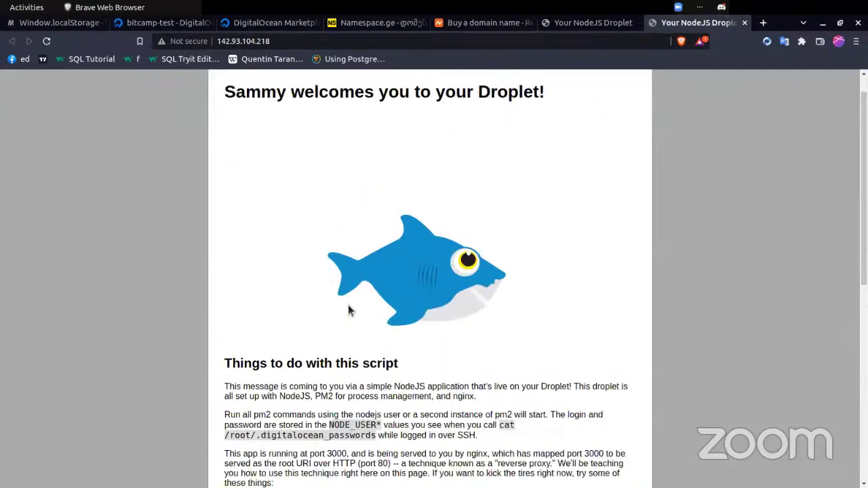
{"action": "scroll", "coordinate": [349, 310], "scroll_direction": "up", "scroll_amount": 1}
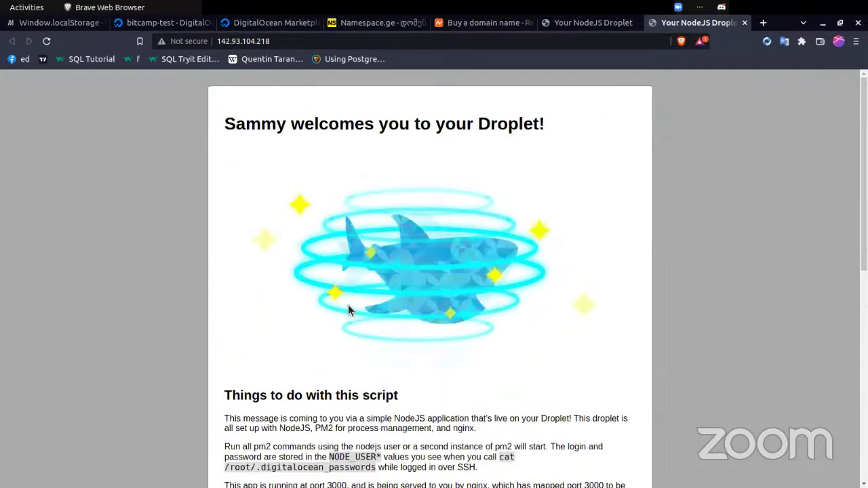
{"action": "scroll", "coordinate": [348, 309], "scroll_direction": "down", "scroll_amount": 3}
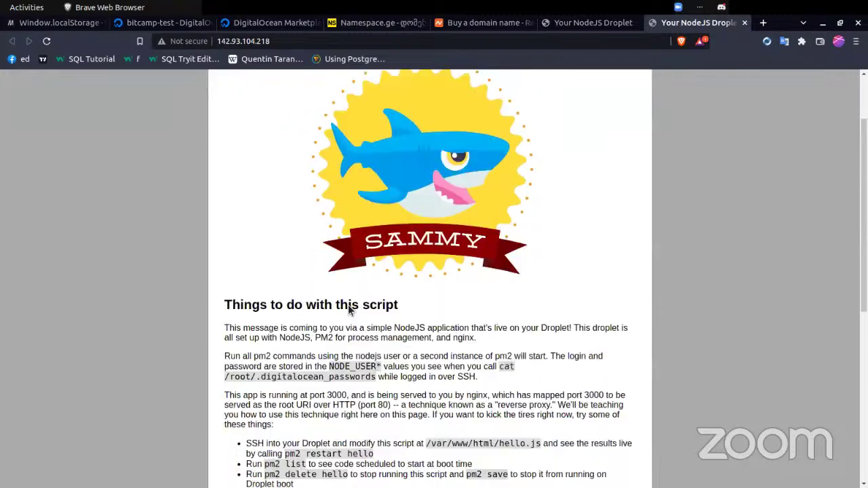
{"action": "scroll", "coordinate": [349, 306], "scroll_direction": "down", "scroll_amount": 8}
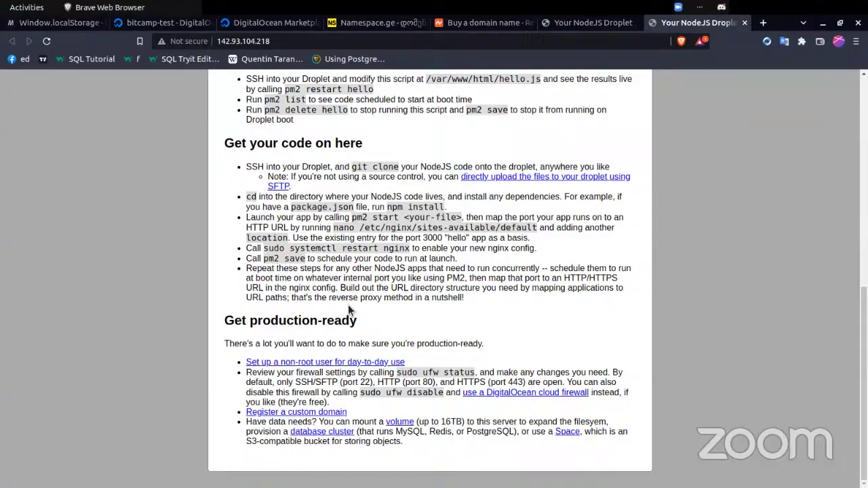
- Highlight parts of the /var/www/html/hello.js script path on the page
{"action": "key", "text": "alt+Tab"}
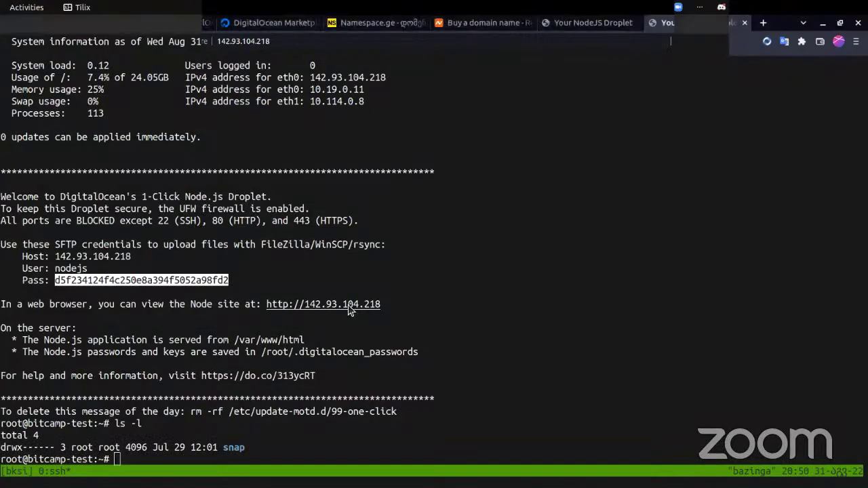
{"action": "key", "text": "alt+Tab"}
{"action": "scroll", "coordinate": [438, 218], "scroll_direction": "up", "scroll_amount": 3}
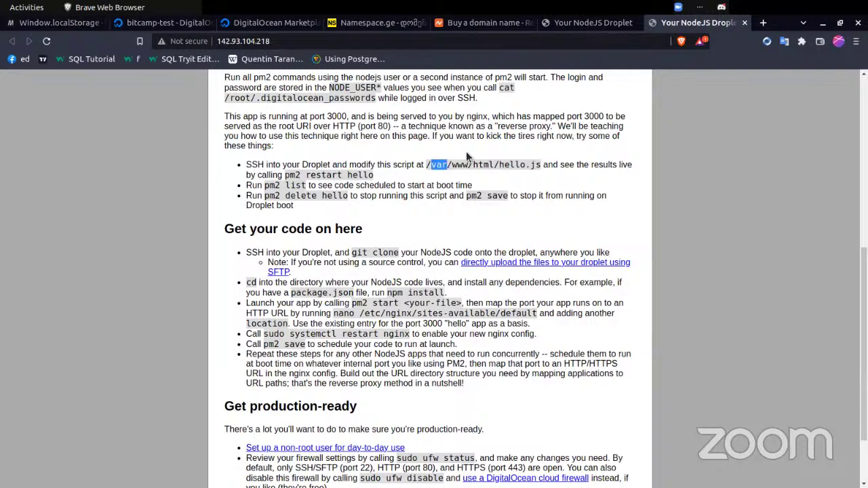
{"action": "double_click", "coordinate": [488, 161]}
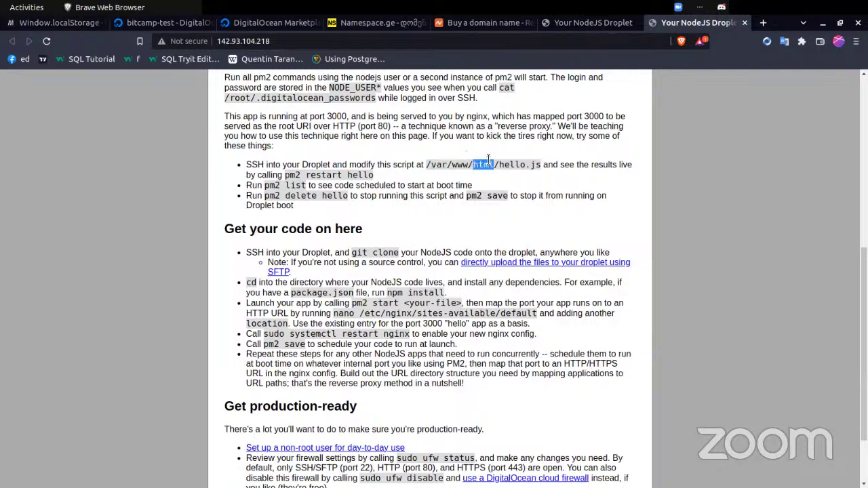
{"action": "left_click", "coordinate": [428, 165]}
{"action": "left_click_drag", "start_coordinate": [441, 166], "coordinate": [447, 168]}
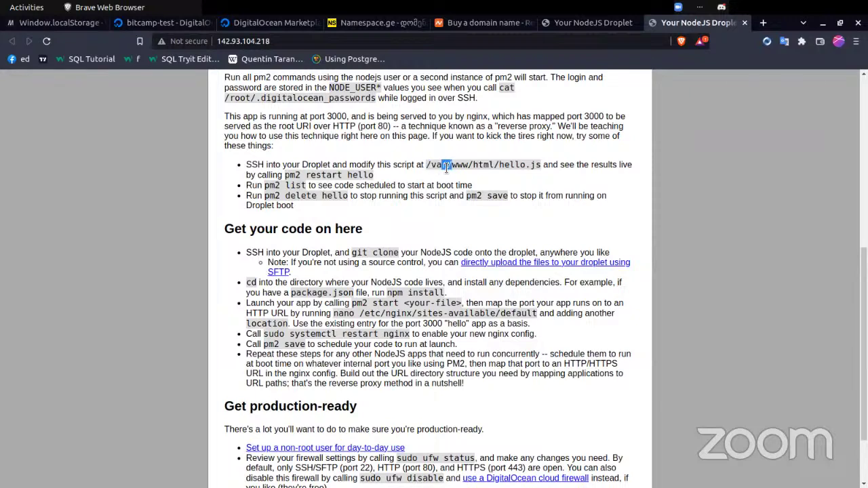
{"action": "double_click", "coordinate": [499, 167]}
- Zoom out the page, then return to the SSH terminal and start a cd into /var
{"action": "scroll", "coordinate": [454, 207], "scroll_direction": "up", "scroll_amount": 3}
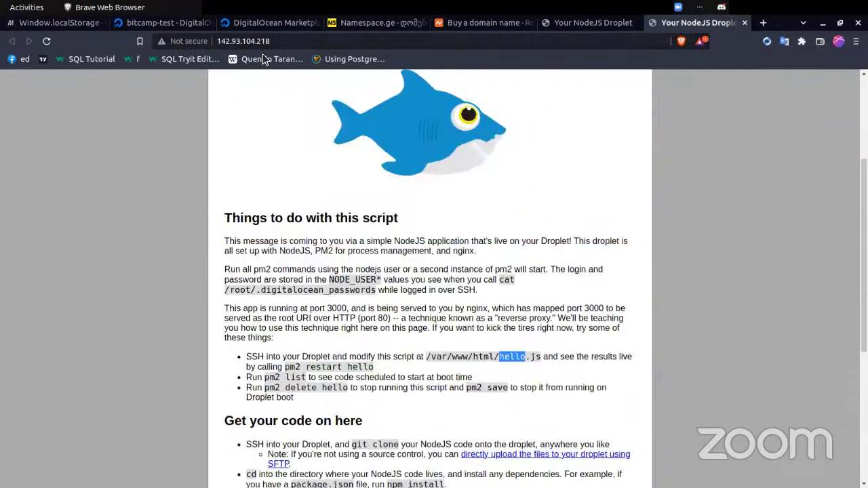
{"action": "scroll", "coordinate": [432, 217], "scroll_direction": "up", "scroll_amount": 3}
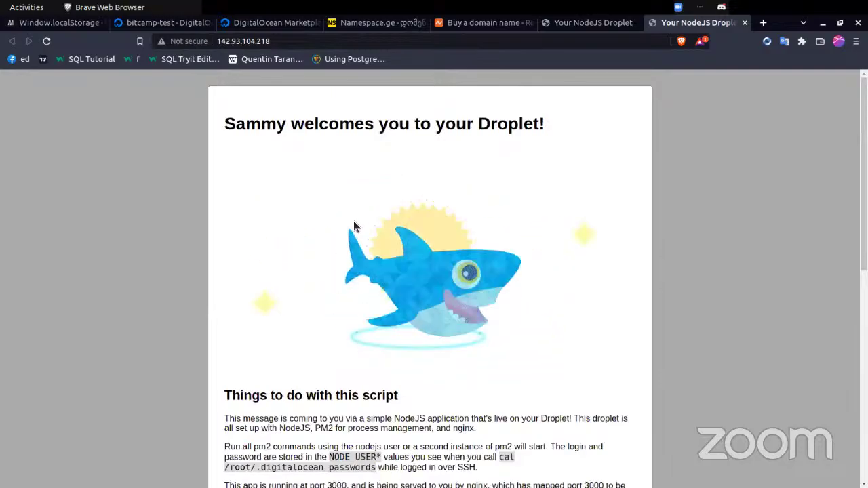
{"action": "scroll", "coordinate": [353, 226], "scroll_direction": "down", "scroll_amount": 3}
{"action": "key", "text": "ctrl+minus"}
{"action": "key", "text": "alt+Tab"}
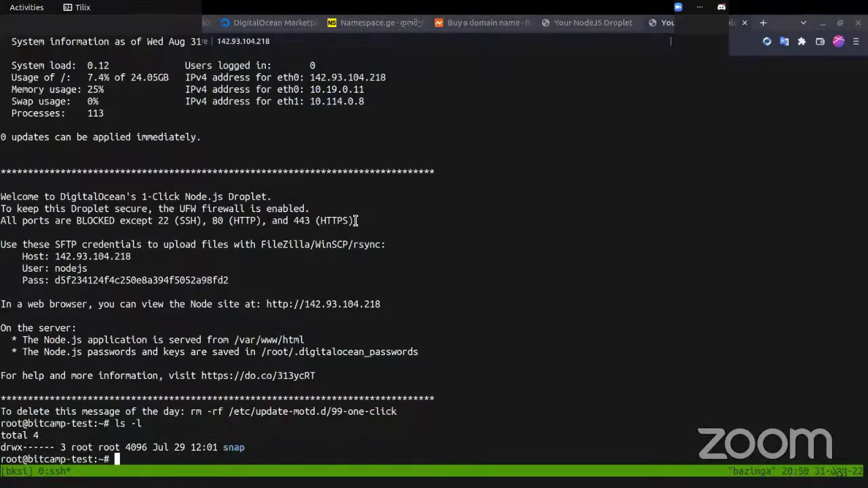
{"action": "type", "text": "cd /var/www/"}
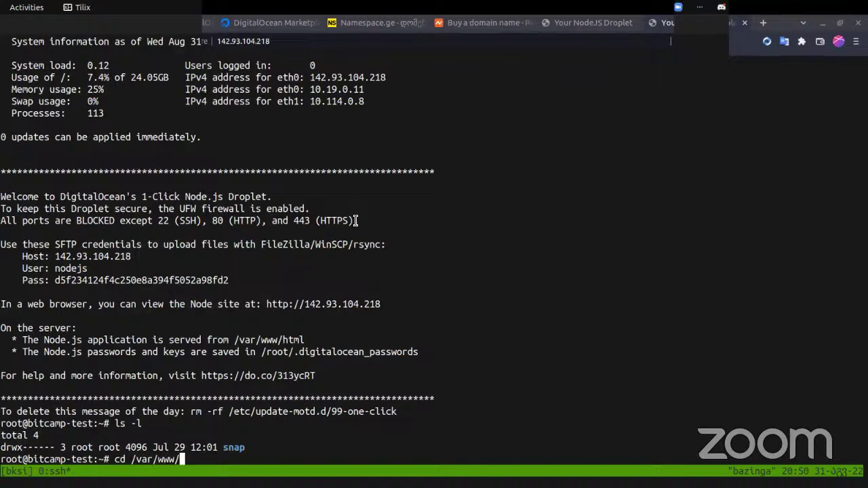
- Change into /var/www/html/ and list its files with ls -l
{"action": "type", "text": "html/"}
{"action": "key", "text": "Return"}
{"action": "type", "text": "ls -l"}
{"action": "key", "text": "Return"}
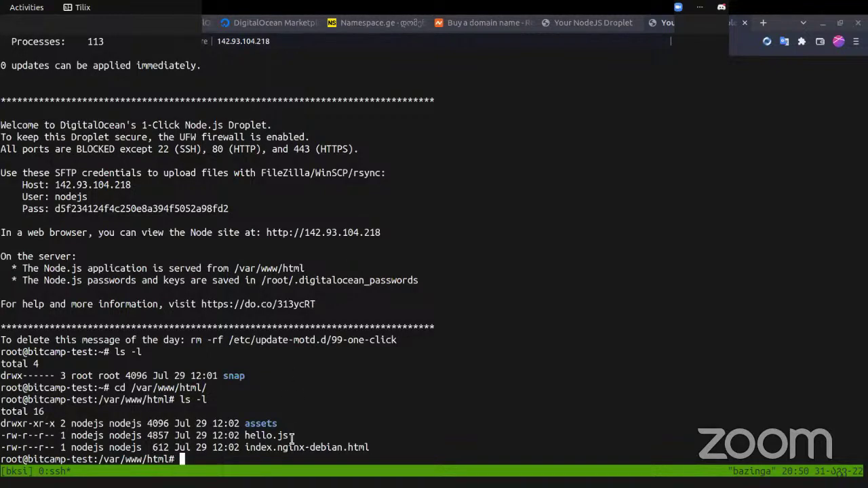
- Highlight the hello.js, index.nginx-debian.html and assets entries in the listing
{"action": "left_click_drag", "start_coordinate": [291, 439], "coordinate": [299, 447]}
{"action": "double_click", "coordinate": [347, 447]}
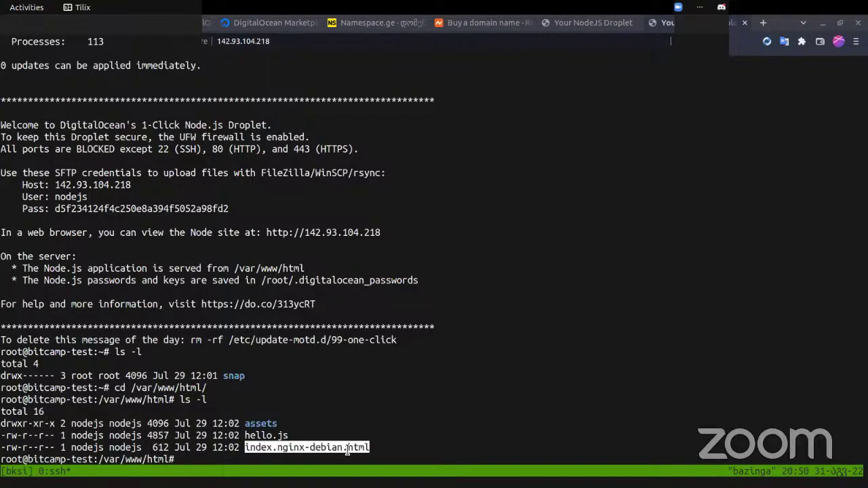
{"action": "left_click", "coordinate": [390, 448]}
{"action": "triple_click", "coordinate": [309, 429]}
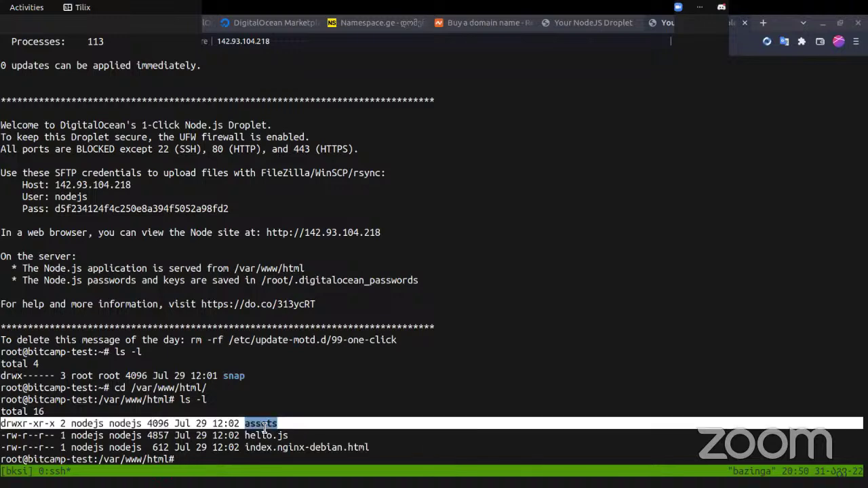
{"action": "left_click", "coordinate": [350, 425]}
- List the assets folder with ls -l assets/ and highlight sammytheshark.gif
{"action": "type", "text": "ls-l"}
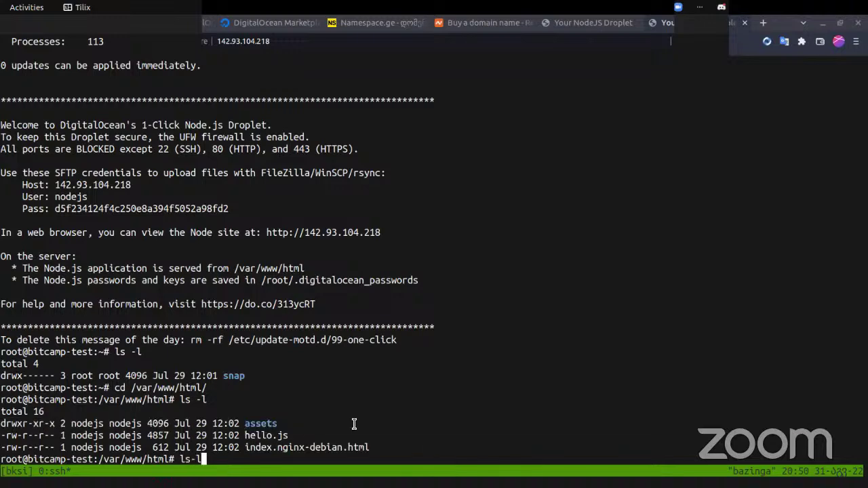
{"action": "key", "text": "BackSpace"}
{"action": "key", "text": "BackSpace"}
{"action": "type", "text": "-l assets/"}
{"action": "key", "text": "Return"}
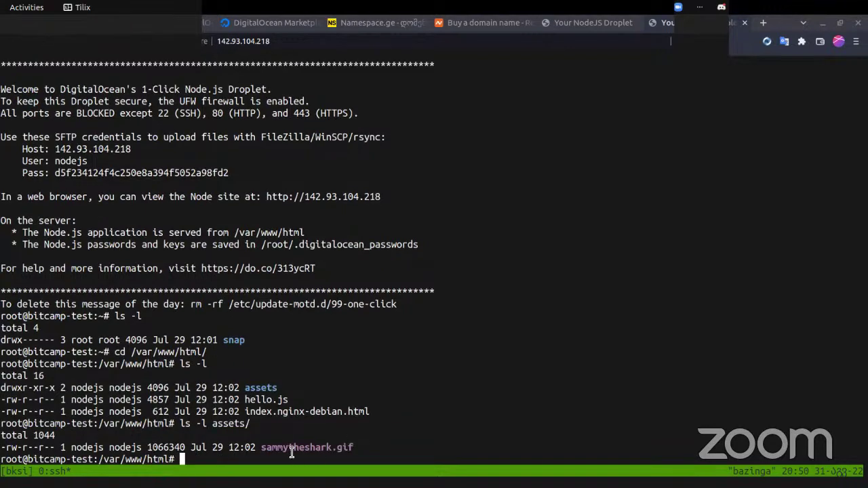
{"action": "triple_click", "coordinate": [320, 449]}
{"action": "left_click_drag", "start_coordinate": [354, 449], "coordinate": [359, 448]}
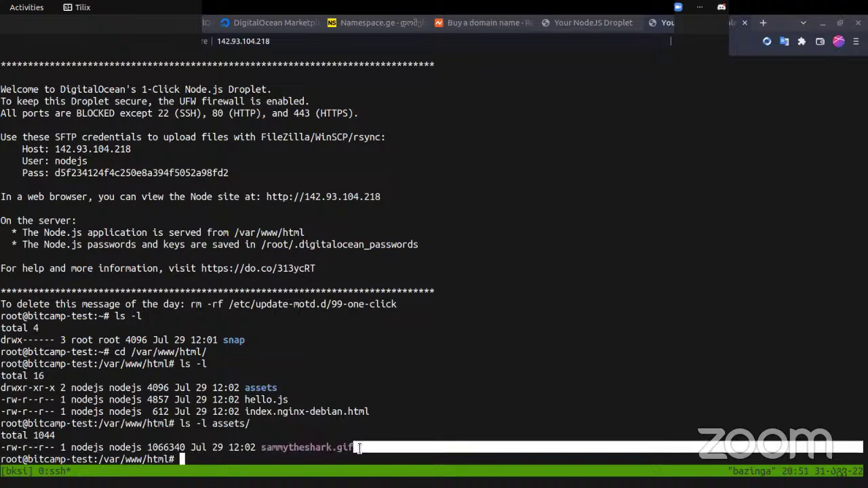
{"action": "left_click", "coordinate": [314, 453]}
- Open hello.js in vim using vi with Tab completion
{"action": "type", "text": "v"}
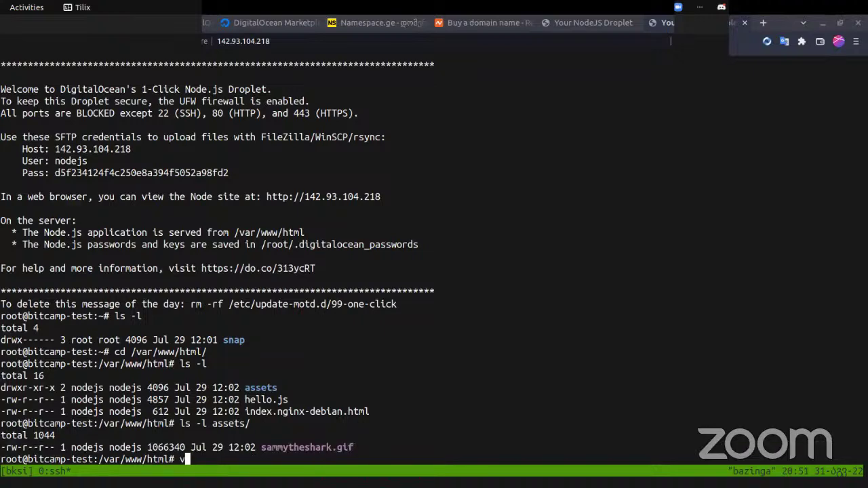
{"action": "type", "text": "i he"}
{"action": "key", "text": "Tab"}
{"action": "key", "text": "Return"}
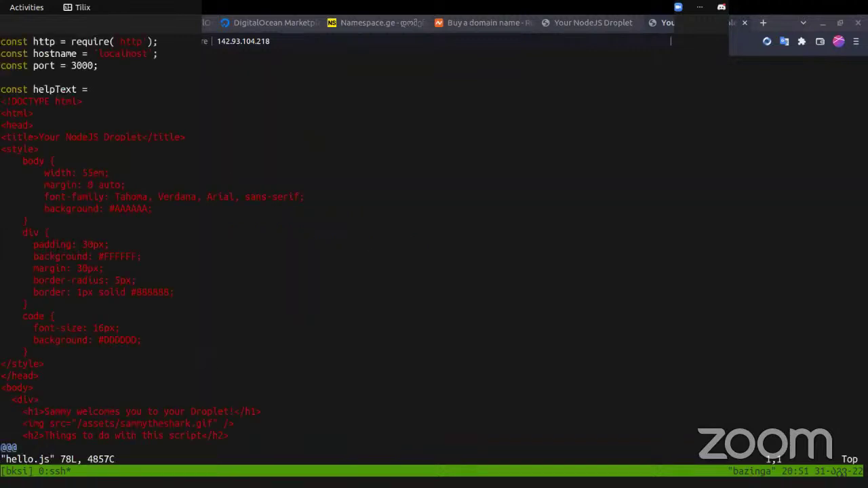
{"action": "key", "text": "Down"}
{"action": "key", "text": "Down"}
{"action": "key", "text": "Down"}
{"action": "key", "text": "Up"}
{"action": "key", "text": "Up"}
{"action": "key", "text": "Up"}
{"action": "key", "text": "Up"}
- Highlight the script's http, localhost, port 3000 and helpText definitions
{"action": "double_click", "coordinate": [122, 42]}
{"action": "double_click", "coordinate": [126, 55]}
{"action": "double_click", "coordinate": [82, 65]}
{"action": "key", "text": "Down"}
{"action": "key", "text": "Down"}
{"action": "key", "text": "Down"}
{"action": "key", "text": "Down"}
{"action": "key", "text": "Down"}
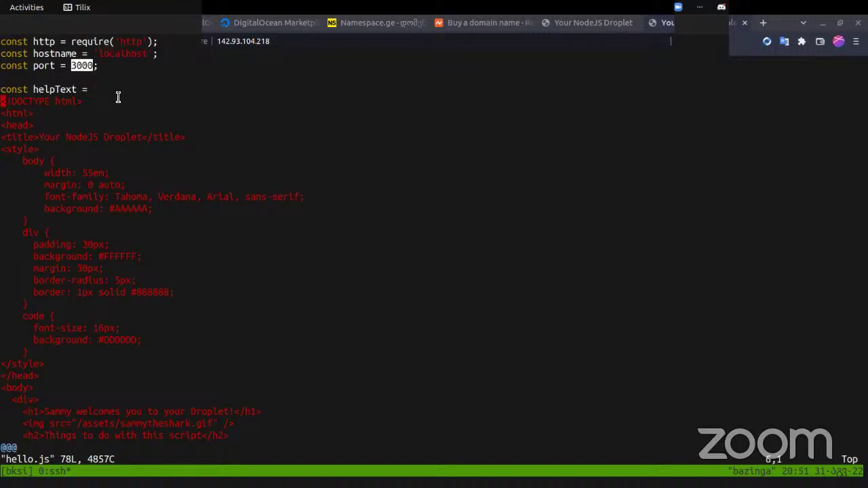
{"action": "left_click", "coordinate": [61, 95]}
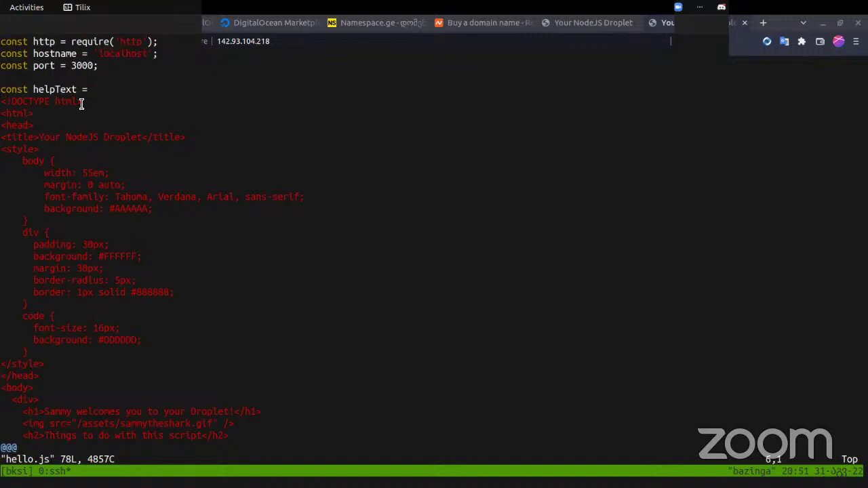
{"action": "key", "text": "Down"}
{"action": "key", "text": "Down"}
{"action": "triple_click", "coordinate": [72, 92]}
{"action": "double_click", "coordinate": [51, 93]}
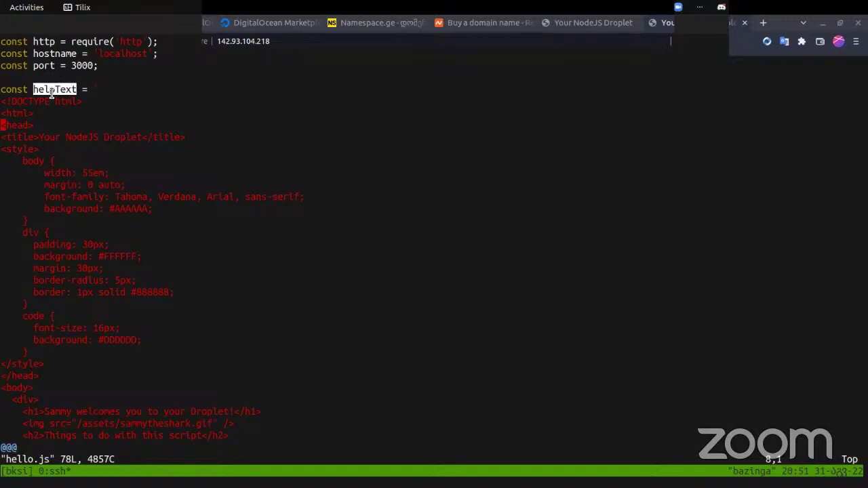
- Compare the hello.js markup with the browser's 'Sammy welcomes you to your Droplet!' heading
{"action": "key", "text": "Down"}
{"action": "key", "text": "Down"}
{"action": "key", "text": "Down"}
{"action": "key", "text": "Down"}
{"action": "key", "text": "Down"}
{"action": "key", "text": "Down"}
{"action": "key", "text": "Down"}
{"action": "key", "text": "Down"}
{"action": "key", "text": "Down"}
{"action": "key", "text": "Down"}
{"action": "key", "text": "Down"}
{"action": "key", "text": "alt+Tab"}
{"action": "key", "text": "alt+Tab"}
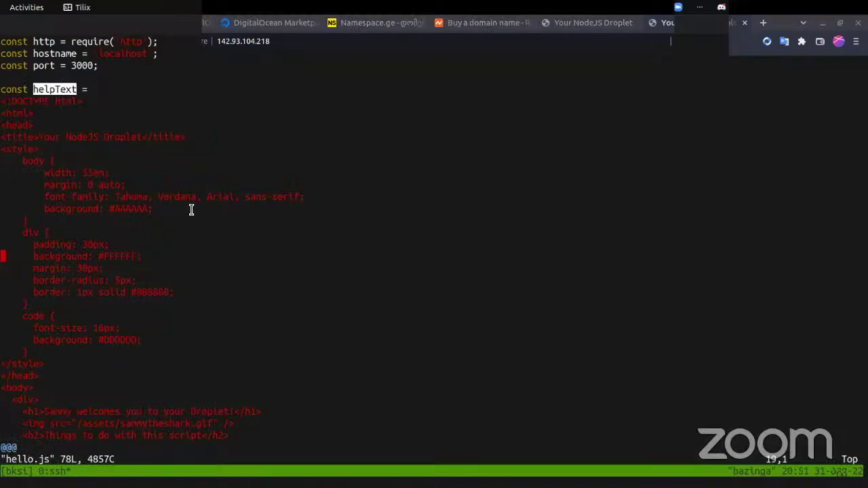
{"action": "key", "text": "Down"}
{"action": "key", "text": "Down"}
{"action": "key", "text": "Down"}
{"action": "key", "text": "Down"}
{"action": "key", "text": "Down"}
{"action": "key", "text": "Down"}
{"action": "key", "text": "Down"}
{"action": "key", "text": "Down"}
{"action": "key", "text": "Down"}
{"action": "key", "text": "Down"}
{"action": "key", "text": "Down"}
{"action": "key", "text": "Down"}
{"action": "key", "text": "Down"}
{"action": "key", "text": "Down"}
{"action": "key", "text": "Down"}
{"action": "key", "text": "Down"}
{"action": "key", "text": "Down"}
{"action": "key", "text": "Down"}
{"action": "key", "text": "Down"}
{"action": "key", "text": "Down"}
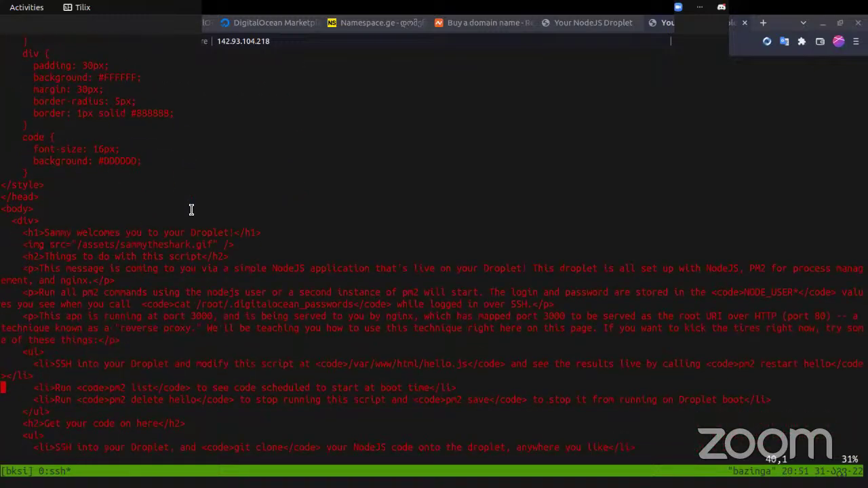
{"action": "key", "text": "alt+Tab"}
{"action": "scroll", "coordinate": [289, 192], "scroll_direction": "up", "scroll_amount": 4}
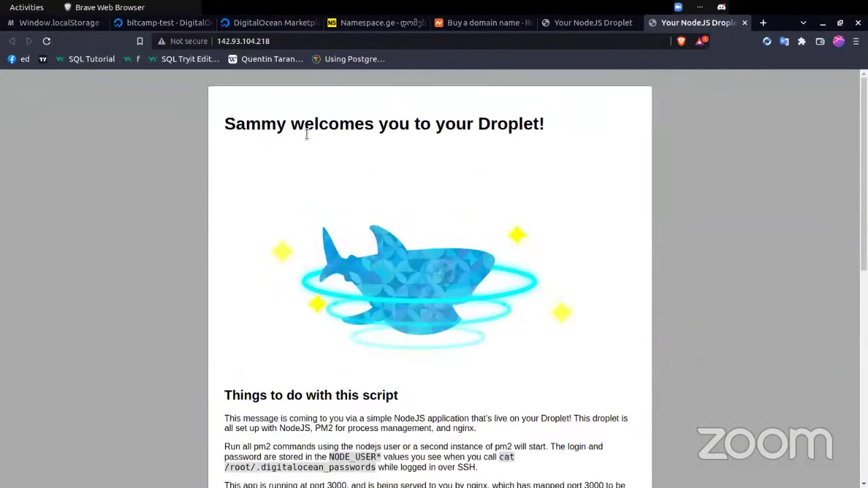
{"action": "double_click", "coordinate": [312, 127]}
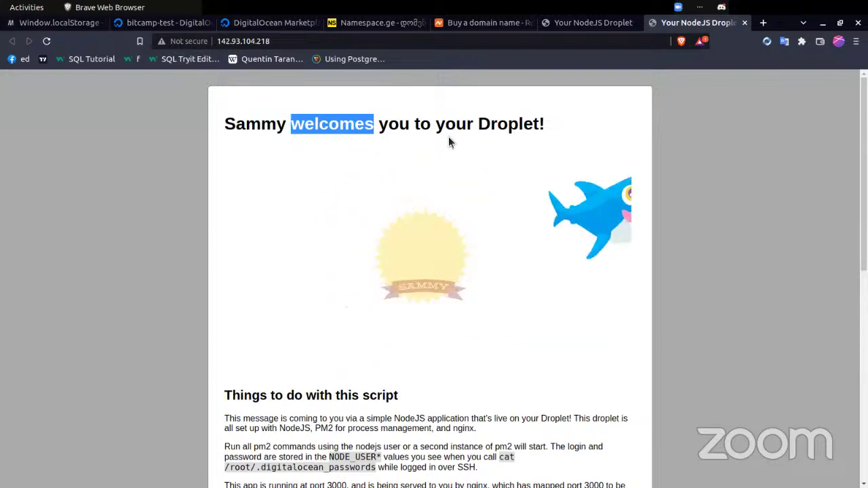
{"action": "double_click", "coordinate": [508, 124]}
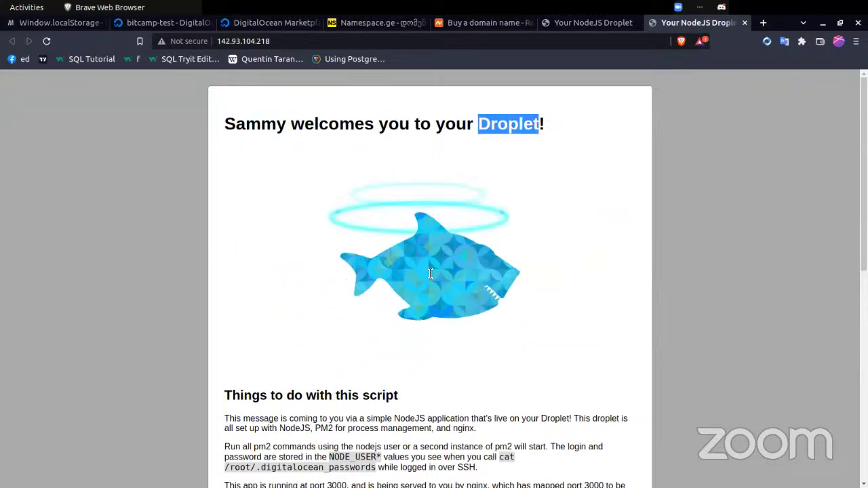
{"action": "key", "text": "alt+Tab"}
{"action": "key", "text": "Up"}
{"action": "key", "text": "Up"}
{"action": "key", "text": "Up"}
{"action": "key", "text": "Up"}
{"action": "key", "text": "Up"}
- Move through the page markup in hello.js down to the server code at the end
{"action": "key", "text": "w"}
{"action": "key", "text": "w"}
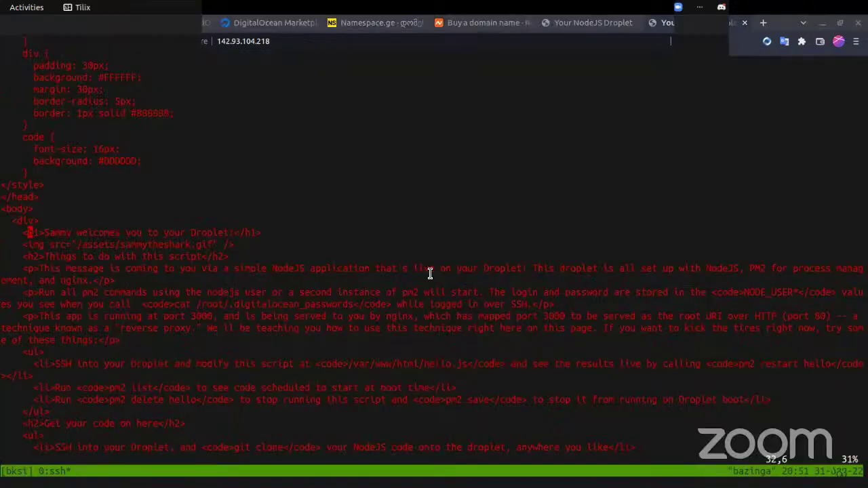
{"action": "key", "text": "Down"}
{"action": "key", "text": "Down"}
{"action": "key", "text": "Down"}
{"action": "key", "text": "Down"}
{"action": "key", "text": "Down"}
{"action": "key", "text": "Down"}
{"action": "key", "text": "Down"}
{"action": "key", "text": "Down"}
{"action": "key", "text": "Down"}
{"action": "key", "text": "Down"}
{"action": "key", "text": "Down"}
{"action": "key", "text": "Down"}
{"action": "key", "text": "Down"}
{"action": "key", "text": "Down"}
{"action": "key", "text": "Down"}
{"action": "key", "text": "Down"}
{"action": "key", "text": "Down"}
{"action": "key", "text": "Down"}
{"action": "key", "text": "Down"}
{"action": "key", "text": "Down"}
{"action": "key", "text": "Down"}
{"action": "key", "text": "Down"}
{"action": "key", "text": "Down"}
{"action": "key", "text": "Down"}
{"action": "key", "text": "Down"}
{"action": "key", "text": "Down"}
{"action": "key", "text": "Down"}
{"action": "key", "text": "Down"}
{"action": "key", "text": "Down"}
{"action": "key", "text": "Down"}
{"action": "key", "text": "Down"}
{"action": "key", "text": "Down"}
{"action": "key", "text": "Down"}
{"action": "key", "text": "Down"}
{"action": "key", "text": "Down"}
{"action": "key", "text": "Down"}
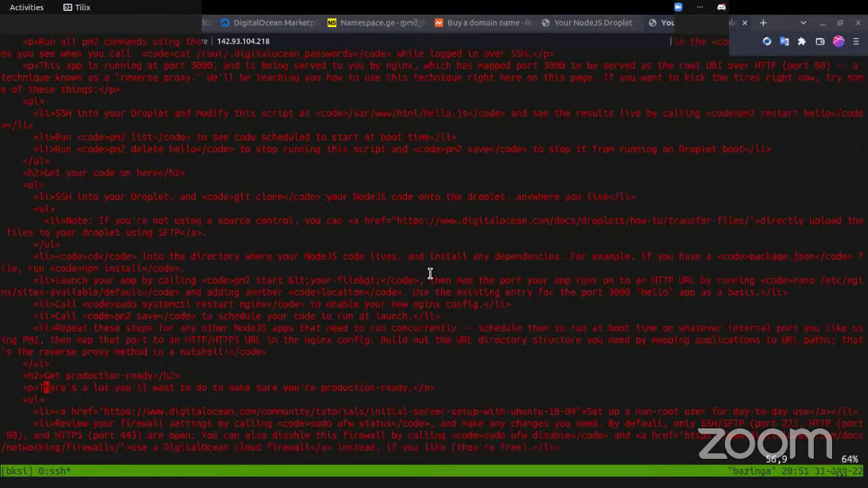
{"action": "key", "text": "Up"}
{"action": "key", "text": "Up"}
{"action": "key", "text": "Up"}
{"action": "key", "text": "Up"}
{"action": "key", "text": "Up"}
{"action": "key", "text": "Up"}
{"action": "key", "text": "Up"}
{"action": "key", "text": "Up"}
{"action": "key", "text": "Up"}
{"action": "key", "text": "Up"}
{"action": "key", "text": "Up"}
{"action": "key", "text": "Up"}
{"action": "key", "text": "Up"}
{"action": "key", "text": "Up"}
{"action": "key", "text": "Up"}
{"action": "key", "text": "Up"}
{"action": "key", "text": "Up"}
{"action": "key", "text": "Up"}
{"action": "key", "text": "Up"}
{"action": "key", "text": "Up"}
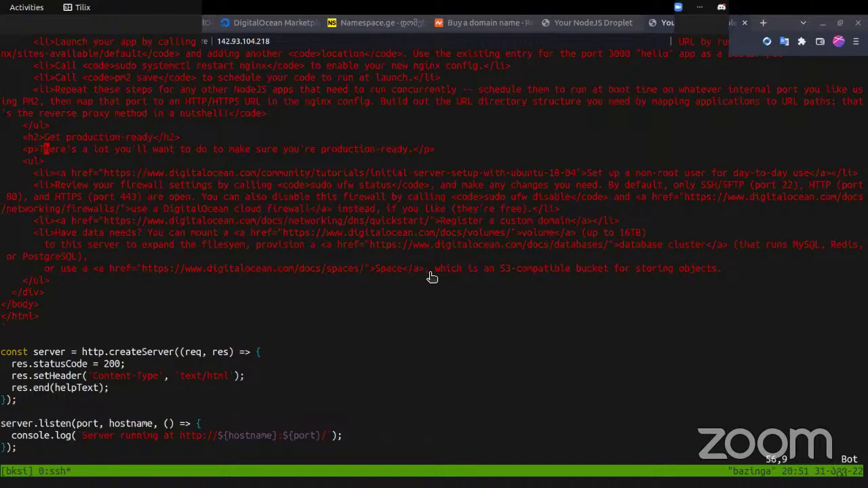
{"action": "key", "text": "Down"}
{"action": "key", "text": "Down"}
{"action": "key", "text": "Down"}
{"action": "key", "text": "Down"}
{"action": "key", "text": "Down"}
{"action": "key", "text": "Down"}
{"action": "key", "text": "Down"}
{"action": "key", "text": "Down"}
{"action": "key", "text": "Down"}
{"action": "key", "text": "Down"}
{"action": "key", "text": "Down"}
{"action": "key", "text": "Down"}
{"action": "key", "text": "Down"}
{"action": "key", "text": "Down"}
{"action": "key", "text": "Down"}
{"action": "key", "text": "Down"}
{"action": "key", "text": "Down"}
{"action": "key", "text": "Down"}
{"action": "key", "text": "Down"}
{"action": "key", "text": "Down"}
{"action": "key", "text": "Down"}
- Highlight the http.createServer line, its req and res arguments, and the 200 status code
{"action": "triple_click", "coordinate": [105, 354]}
{"action": "left_click", "coordinate": [150, 355]}
{"action": "double_click", "coordinate": [149, 355]}
{"action": "left_click", "coordinate": [199, 352]}
{"action": "double_click", "coordinate": [196, 351]}
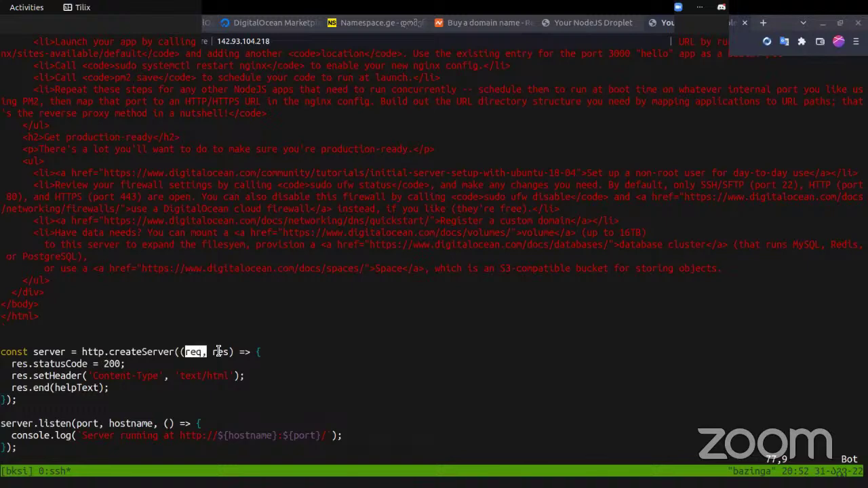
{"action": "double_click", "coordinate": [220, 351]}
{"action": "left_click", "coordinate": [271, 351]}
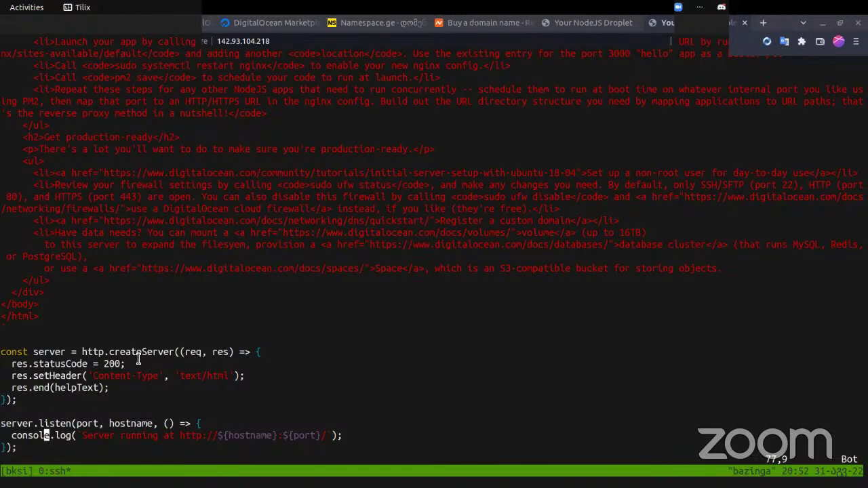
{"action": "double_click", "coordinate": [111, 364]}
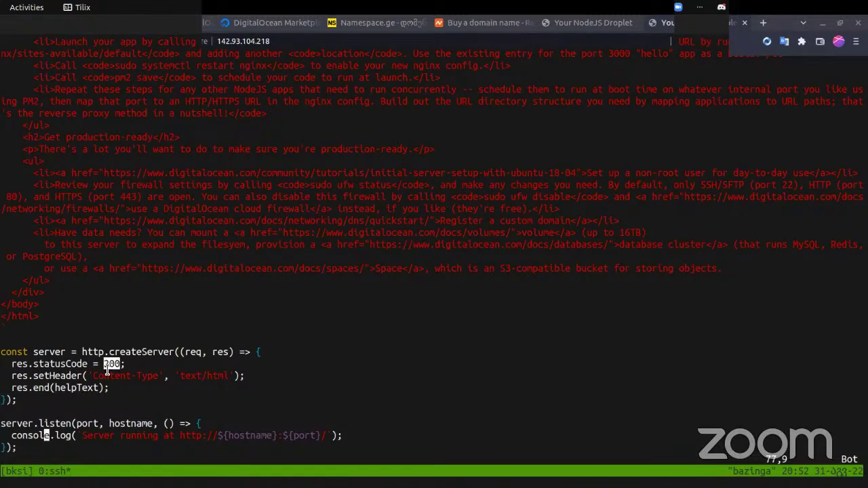
{"action": "left_click", "coordinate": [146, 382]}
{"action": "double_click", "coordinate": [146, 384]}
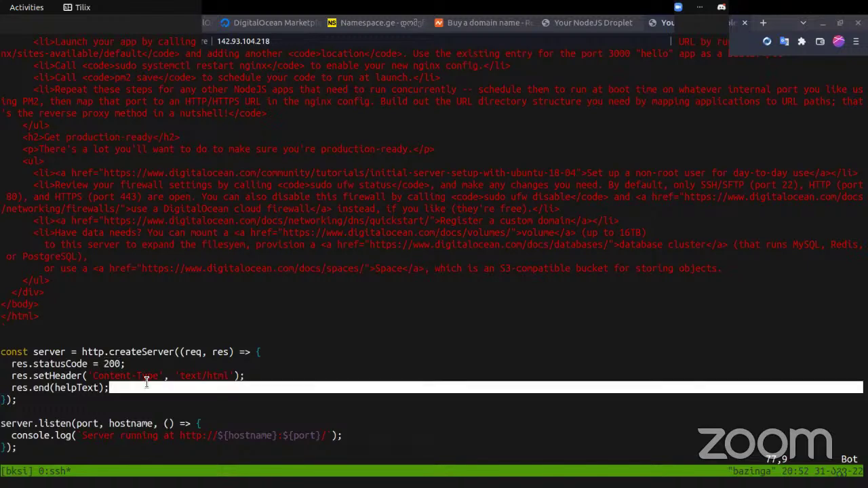
{"action": "left_click", "coordinate": [148, 381]}
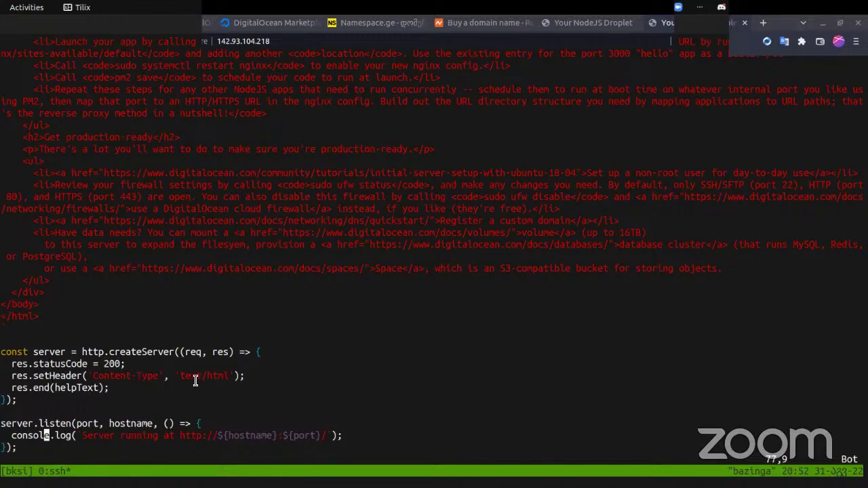
- Highlight the text/html content type and res.end sending helpText
{"action": "double_click", "coordinate": [195, 381]}
{"action": "left_click_drag", "start_coordinate": [195, 381], "coordinate": [45, 368]}
{"action": "double_click", "coordinate": [20, 399]}
{"action": "double_click", "coordinate": [42, 388]}
{"action": "double_click", "coordinate": [75, 388]}
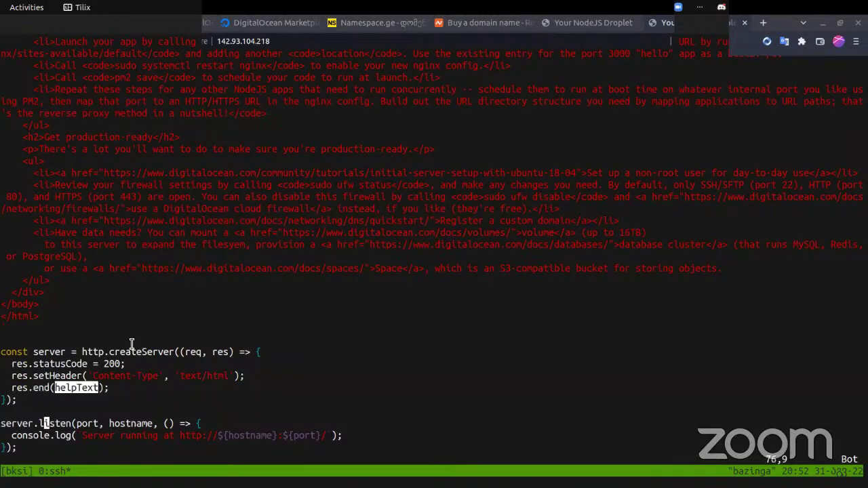
{"action": "left_click_drag", "start_coordinate": [83, 295], "coordinate": [24, 103]}
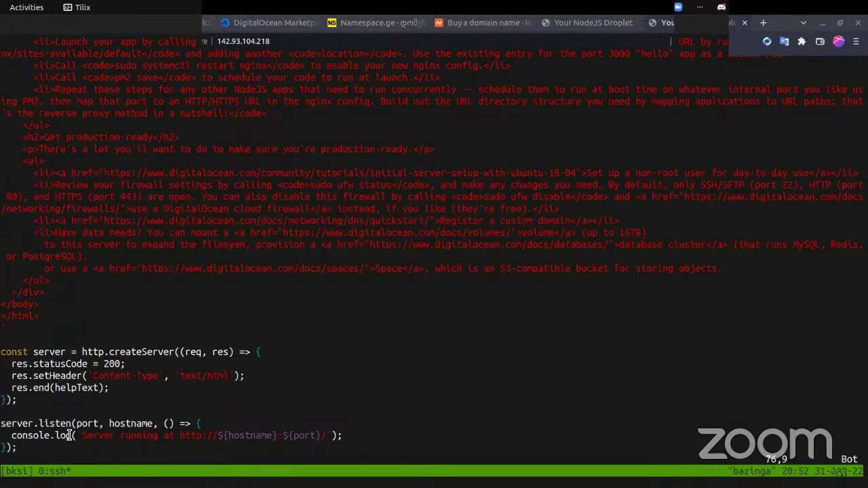
- Point out server.listen and its port argument, then save and quit hello.js with :wq
{"action": "double_click", "coordinate": [49, 423]}
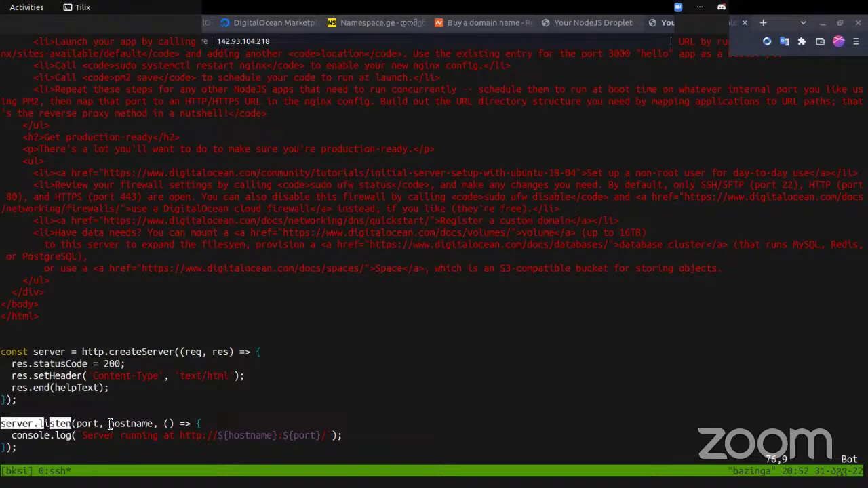
{"action": "double_click", "coordinate": [88, 423]}
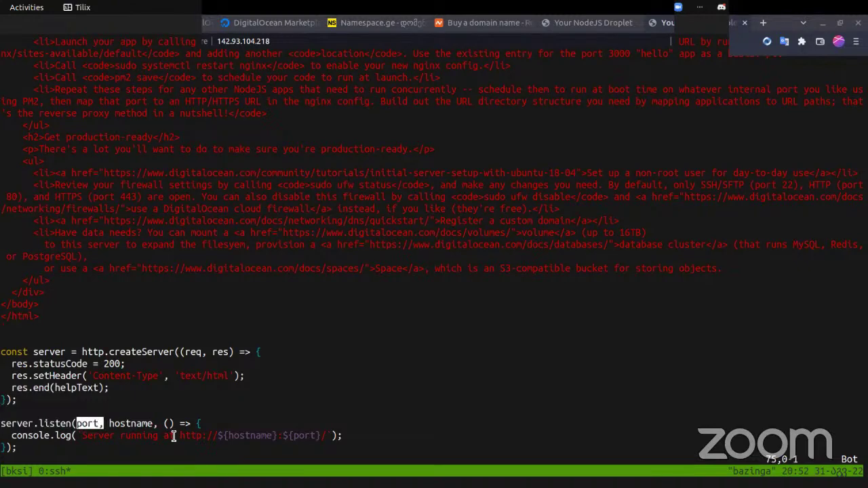
{"action": "left_click", "coordinate": [210, 425]}
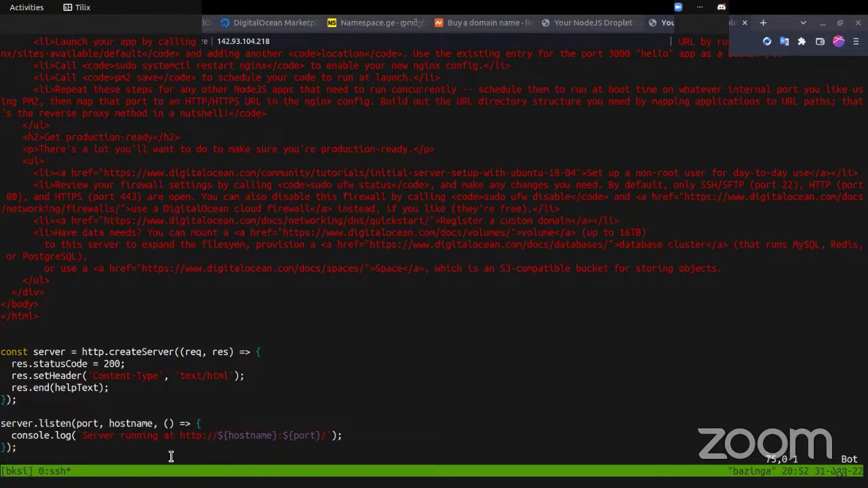
{"action": "left_click", "coordinate": [129, 449]}
{"action": "type", "text": ":wq"}
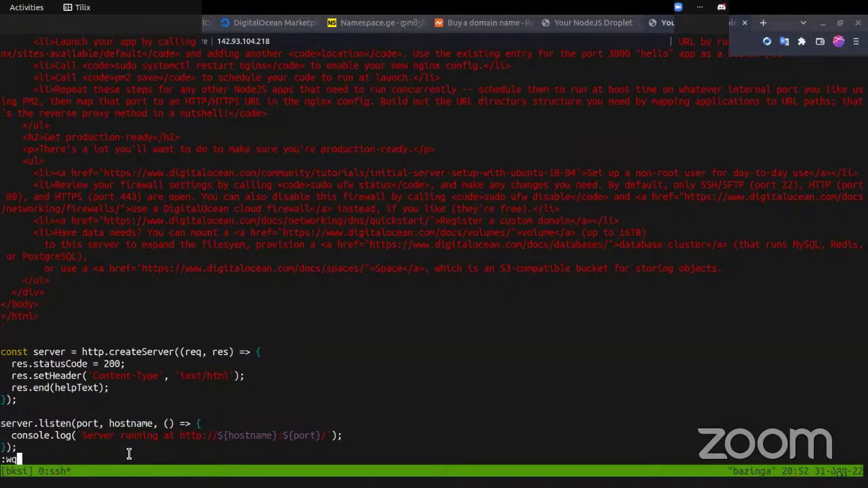
{"action": "key", "text": "Return"}
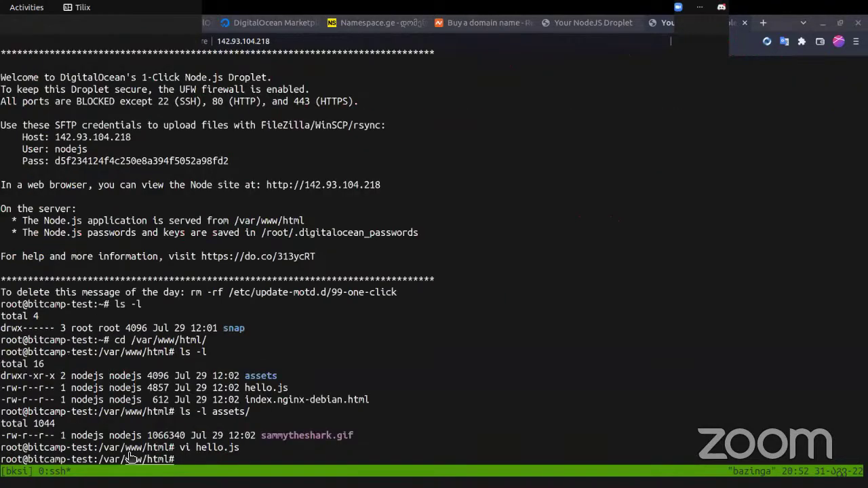
- Return to the browser and scroll through the droplet's page
{"action": "key", "text": "alt+Tab"}
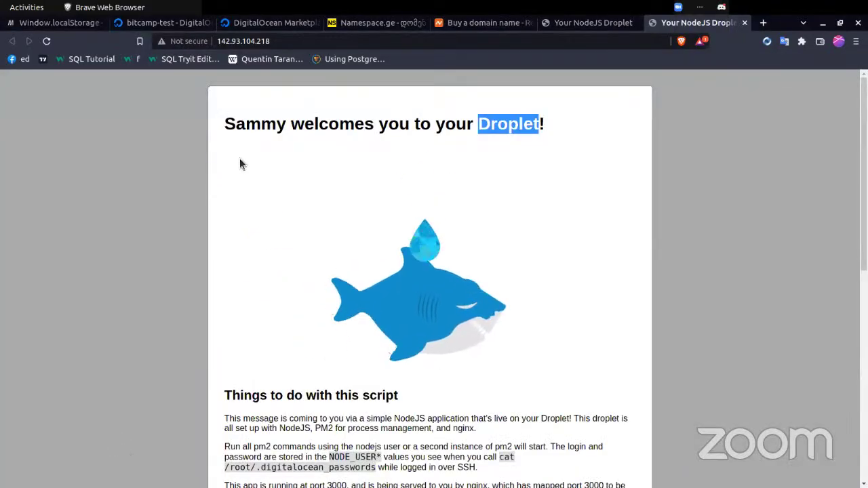
{"action": "scroll", "coordinate": [239, 164], "scroll_direction": "down", "scroll_amount": 1}
{"action": "scroll", "coordinate": [240, 164], "scroll_direction": "up", "scroll_amount": 1}
{"action": "scroll", "coordinate": [239, 164], "scroll_direction": "down", "scroll_amount": 7}
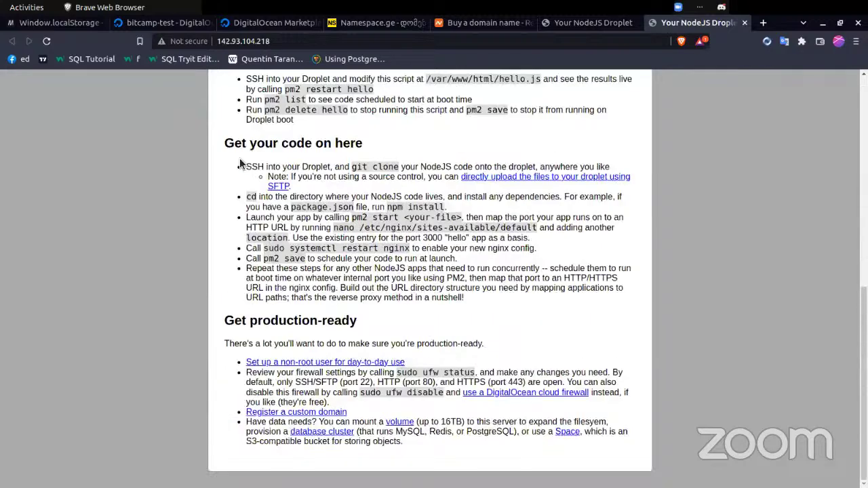
{"action": "scroll", "coordinate": [240, 163], "scroll_direction": "up", "scroll_amount": 8}
{"action": "scroll", "coordinate": [239, 163], "scroll_direction": "down", "scroll_amount": 3}
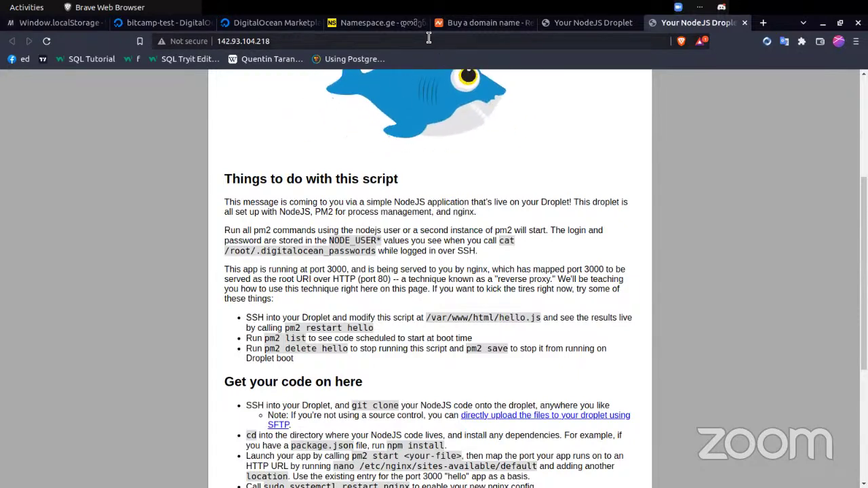
- Load the droplet address on port 3000, then reload it at the bare IP address
{"action": "left_click", "coordinate": [380, 44]}
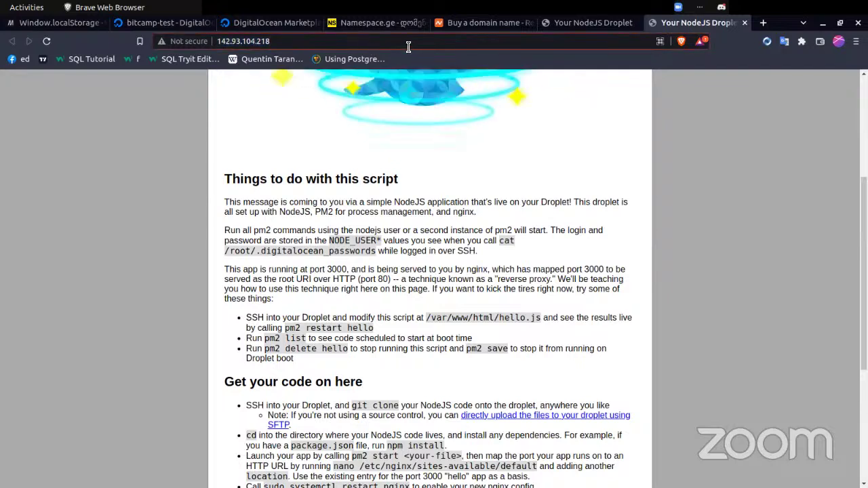
{"action": "type", "text": ":3000"}
{"action": "key", "text": "Return"}
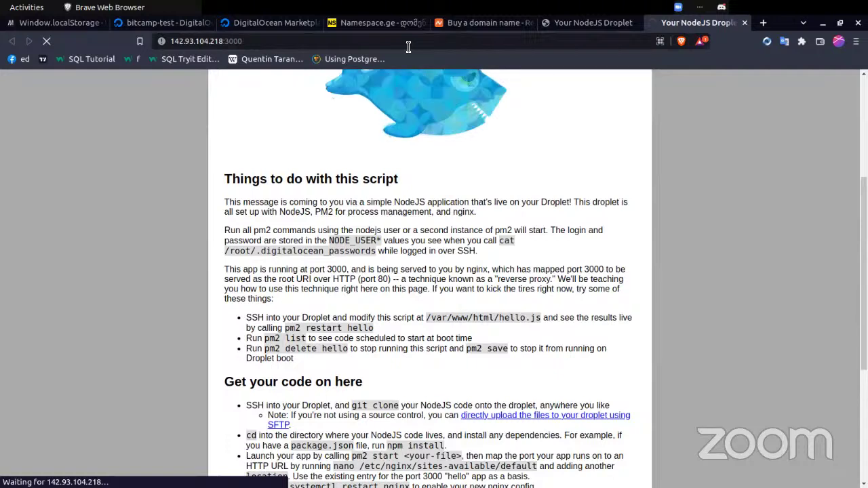
{"action": "double_click", "coordinate": [231, 39]}
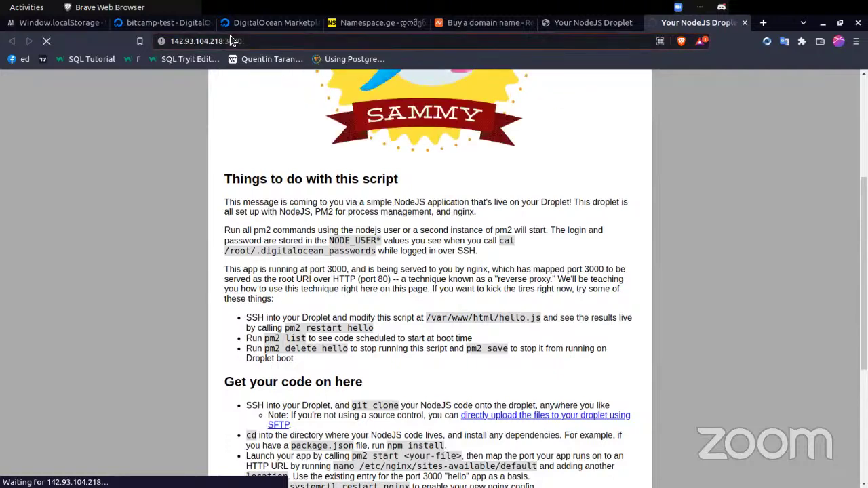
{"action": "key", "text": "BackSpace"}
{"action": "key", "text": "BackSpace"}
{"action": "key", "text": "Return"}
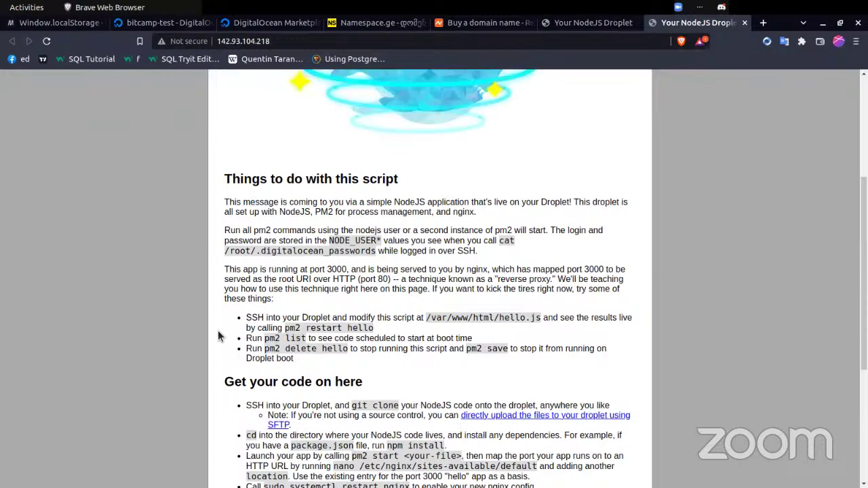
- Zoom the page in and highlight port 3000 in the reverse proxy paragraph
{"action": "key", "text": "ctrl+plus"}
{"action": "key", "text": "ctrl+plus"}
{"action": "key", "text": "ctrl+plus"}
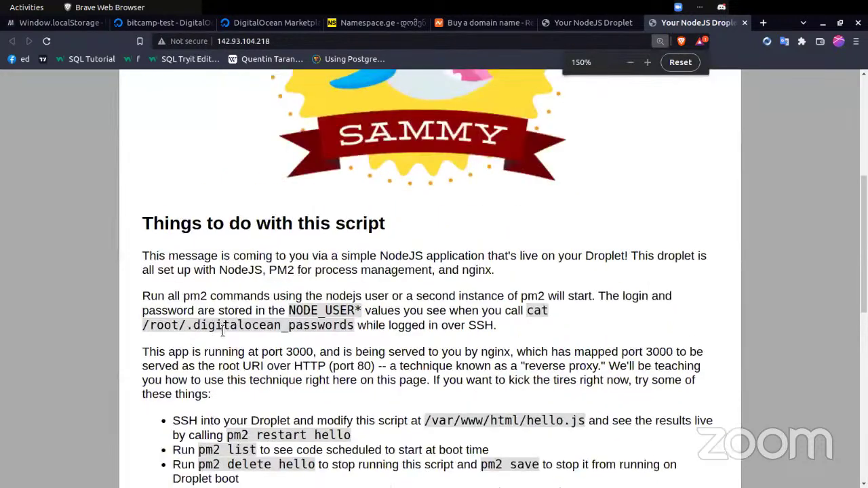
{"action": "key", "text": "ctrl+plus"}
{"action": "scroll", "coordinate": [203, 312], "scroll_direction": "down", "scroll_amount": 2}
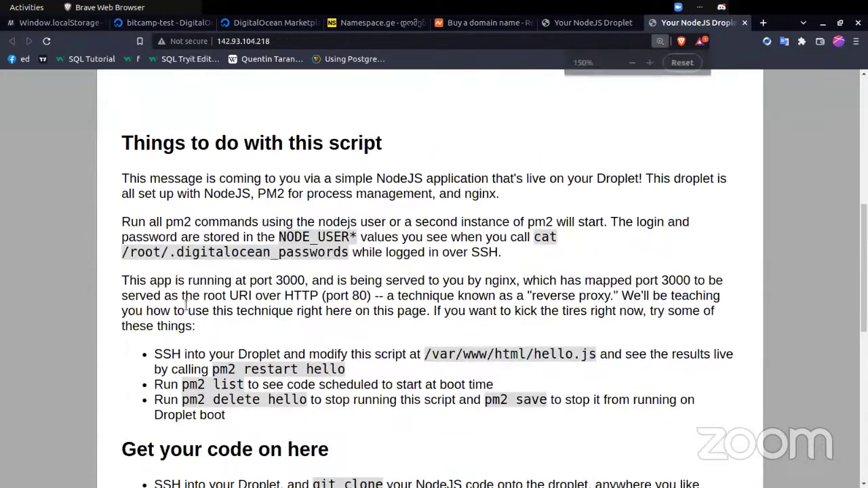
{"action": "double_click", "coordinate": [290, 281]}
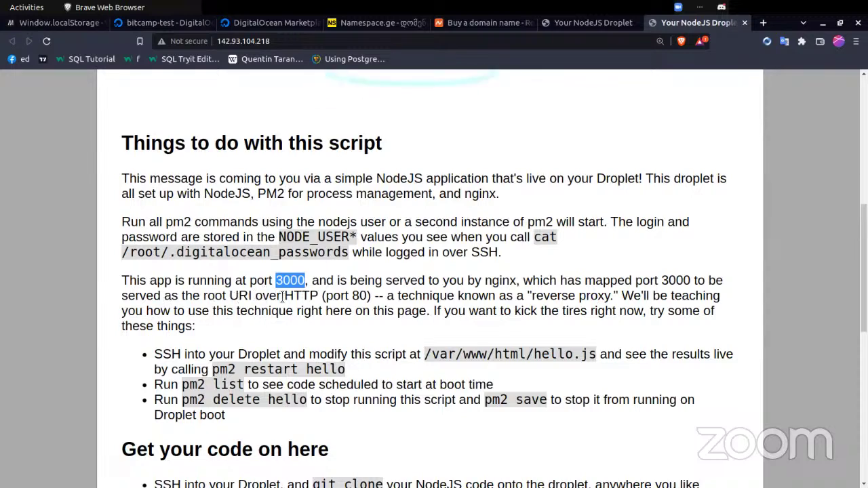
{"action": "triple_click", "coordinate": [339, 296]}
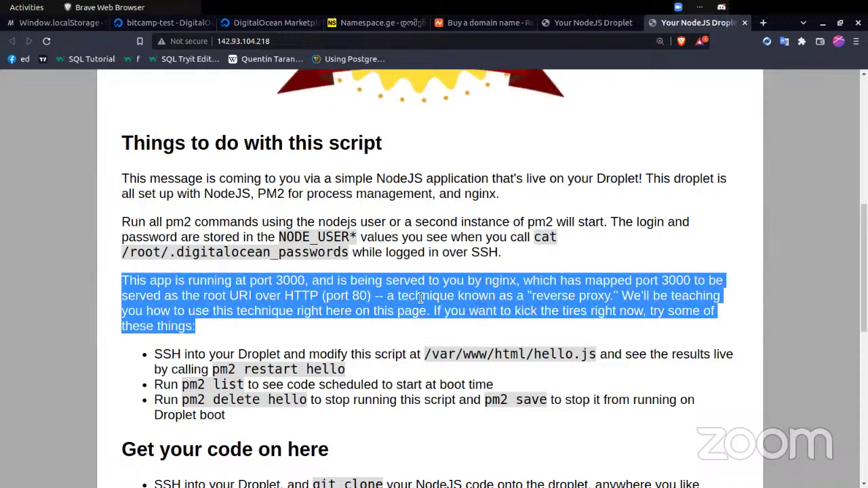
{"action": "left_click", "coordinate": [420, 298]}
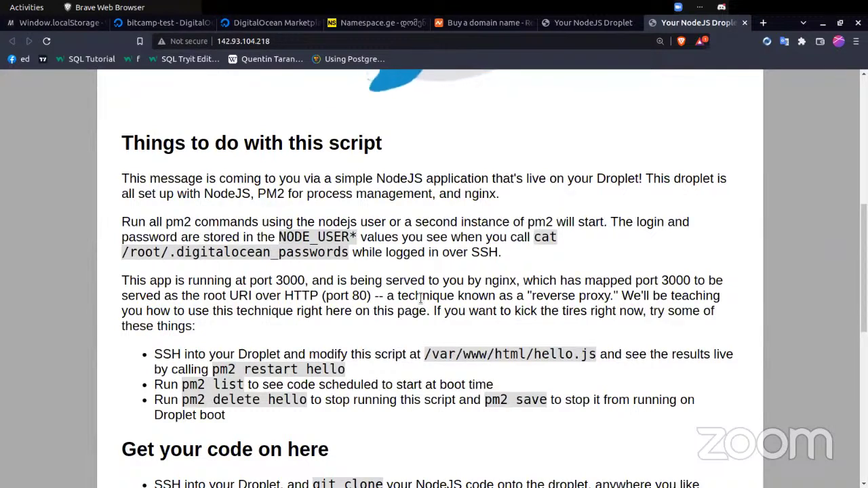
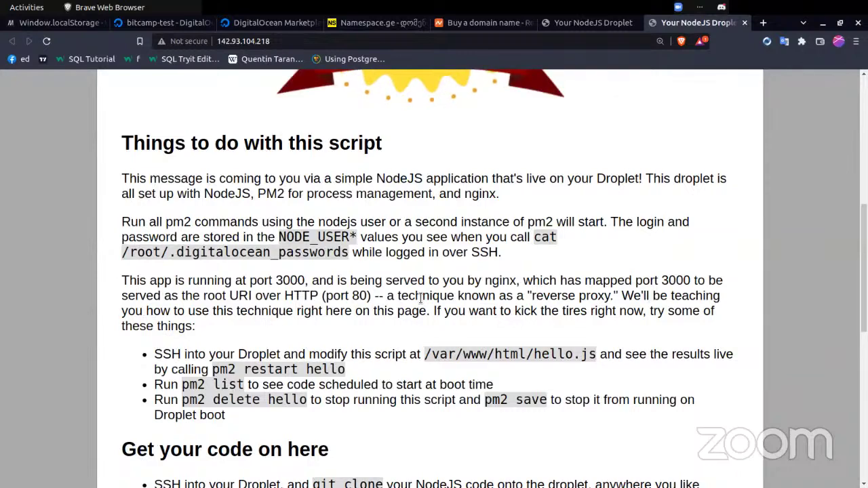
- Search Google for 'ngnix' in a new tab and browse the nginx.com site
{"action": "key", "text": "ctrl+t"}
{"action": "type", "text": "ngn"}
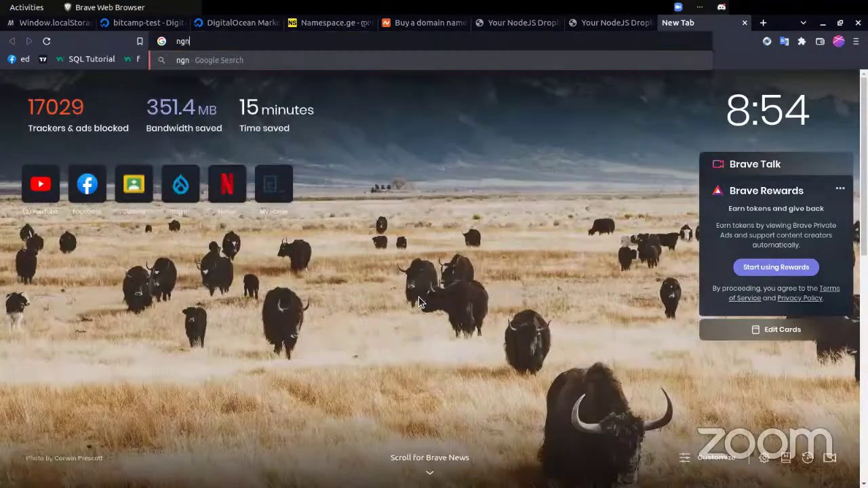
{"action": "type", "text": "ix"}
{"action": "key", "text": "Return"}
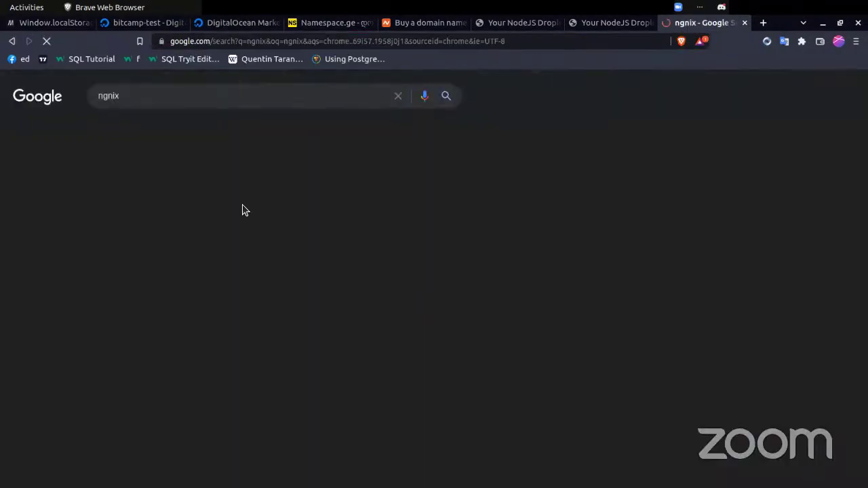
{"action": "left_click", "coordinate": [100, 230]}
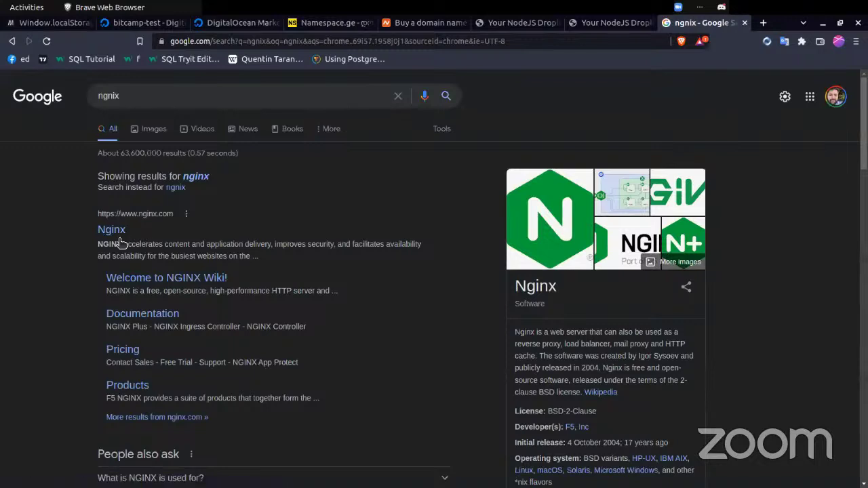
{"action": "left_click", "coordinate": [113, 230]}
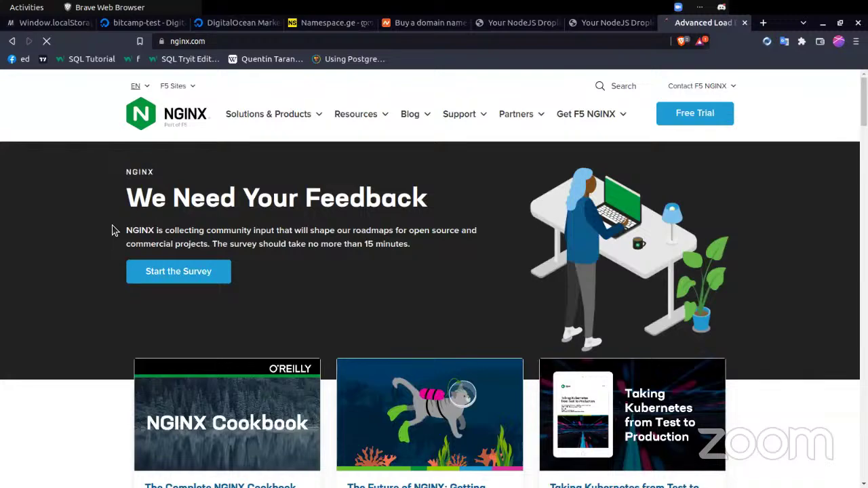
{"action": "scroll", "coordinate": [234, 266], "scroll_direction": "down", "scroll_amount": 2}
{"action": "scroll", "coordinate": [234, 266], "scroll_direction": "down", "scroll_amount": 8}
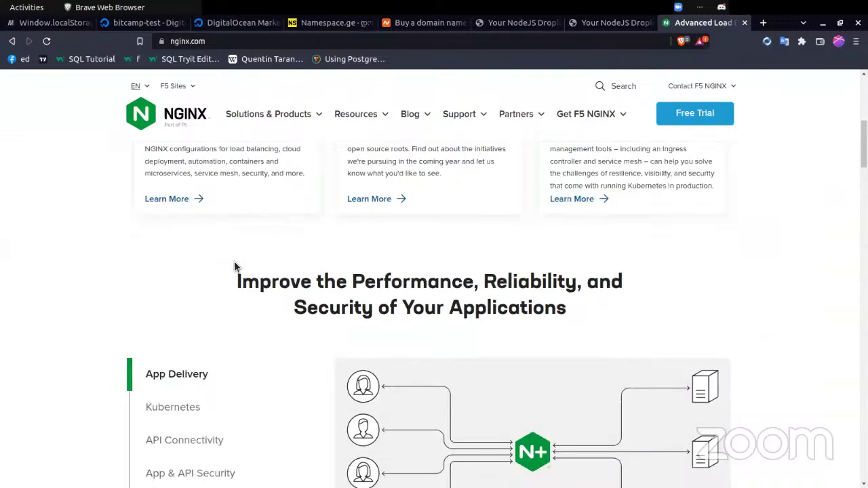
{"action": "scroll", "coordinate": [234, 267], "scroll_direction": "up", "scroll_amount": 2}
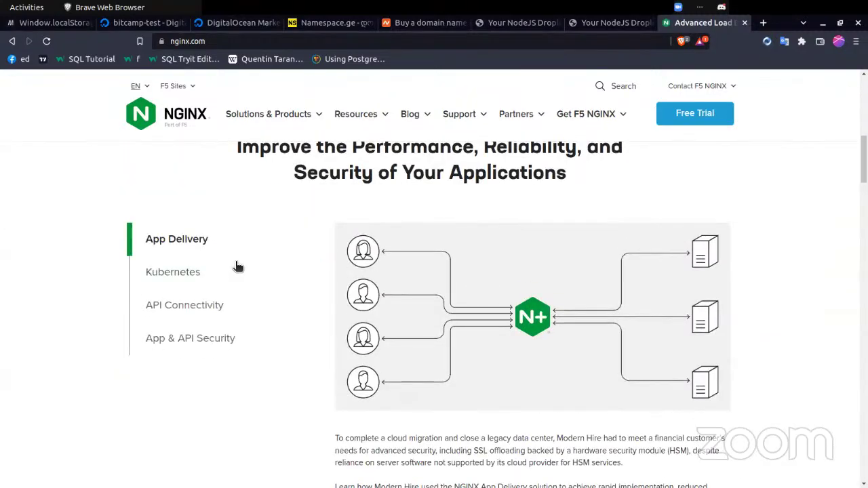
{"action": "scroll", "coordinate": [391, 312], "scroll_direction": "down", "scroll_amount": 4}
{"action": "scroll", "coordinate": [392, 312], "scroll_direction": "down", "scroll_amount": 4}
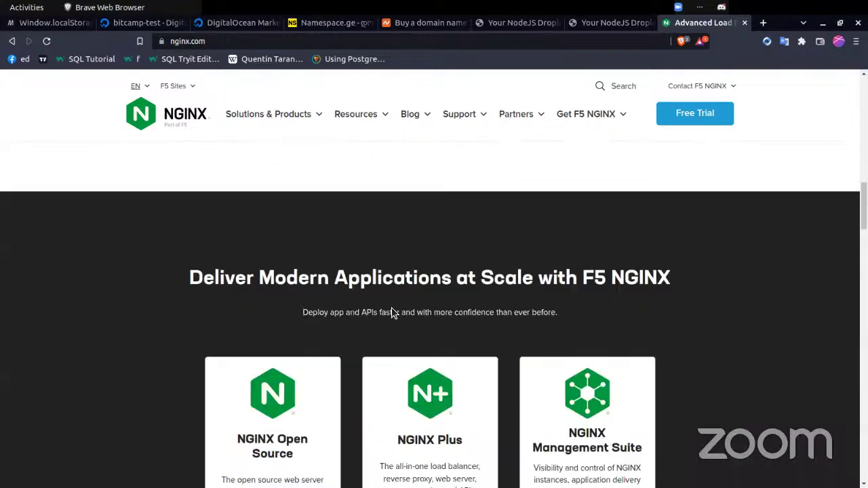
{"action": "scroll", "coordinate": [391, 313], "scroll_direction": "up", "scroll_amount": 12}
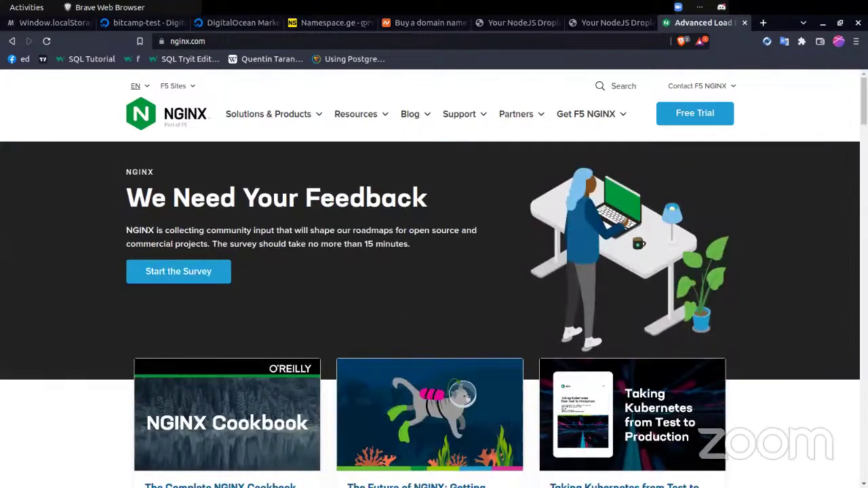
- From the search results, view the nginx.org news page and come back
{"action": "left_click", "coordinate": [12, 40]}
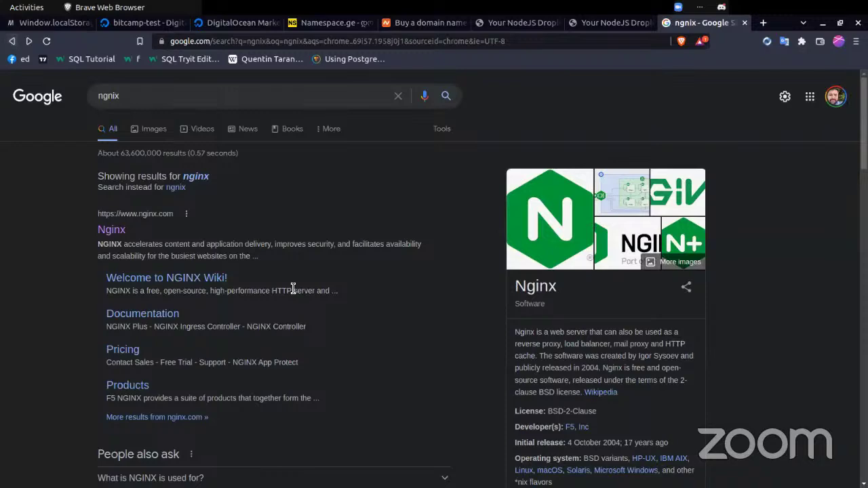
{"action": "scroll", "coordinate": [293, 290], "scroll_direction": "down", "scroll_amount": 5}
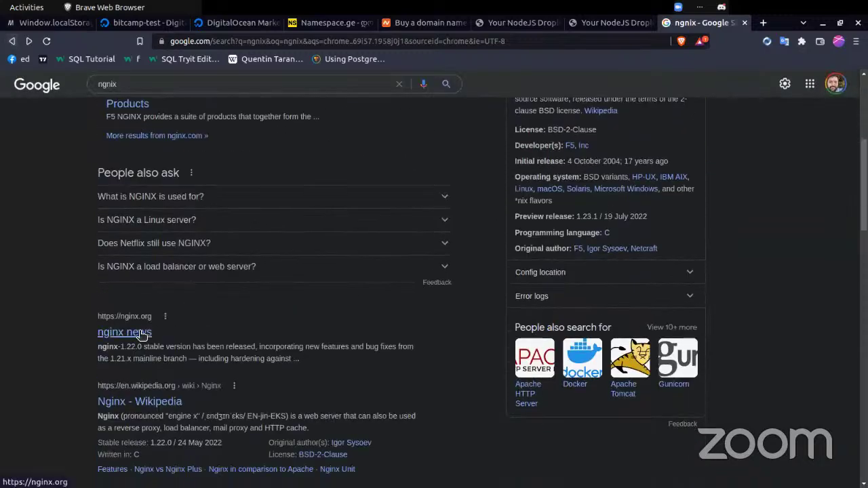
{"action": "left_click", "coordinate": [138, 332]}
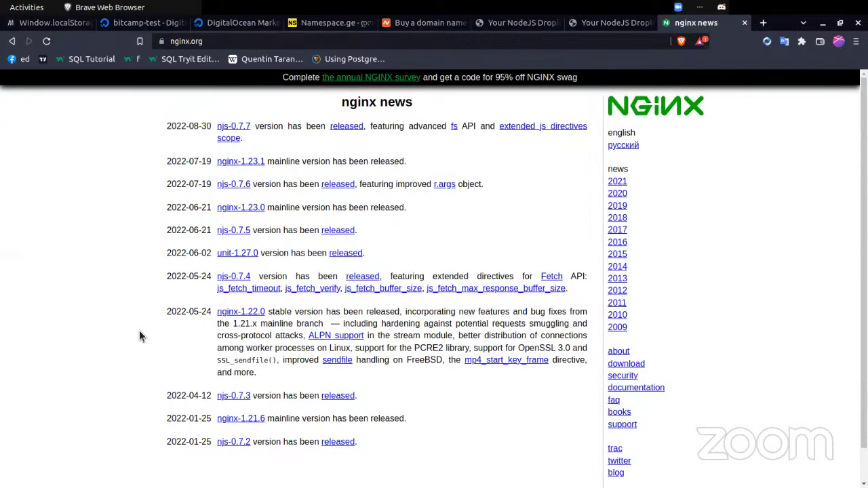
{"action": "left_click", "coordinate": [12, 41]}
- Scroll further down the results and open the Nginx Wikipedia article
{"action": "scroll", "coordinate": [145, 227], "scroll_direction": "down", "scroll_amount": 7}
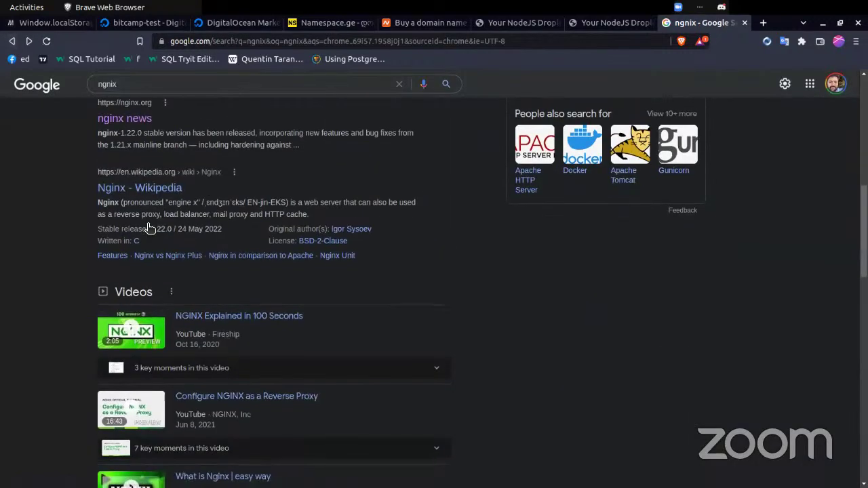
{"action": "scroll", "coordinate": [250, 288], "scroll_direction": "down", "scroll_amount": 9}
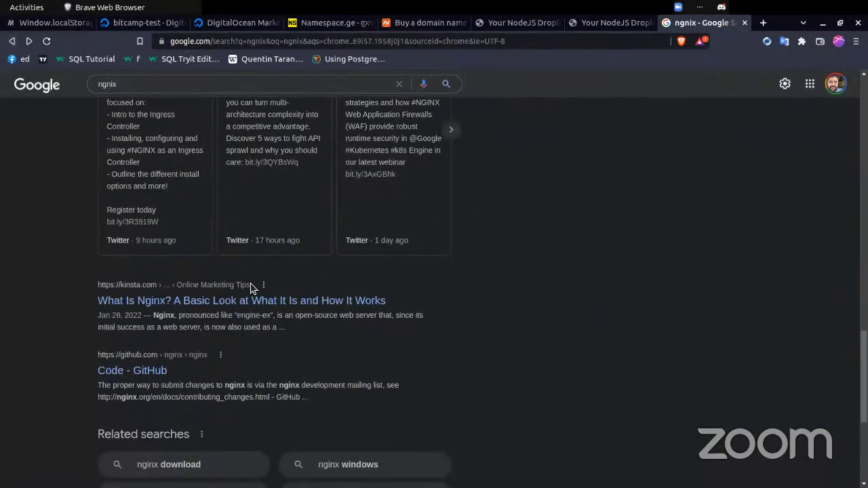
{"action": "scroll", "coordinate": [250, 288], "scroll_direction": "down", "scroll_amount": 2}
{"action": "scroll", "coordinate": [250, 288], "scroll_direction": "up", "scroll_amount": 15}
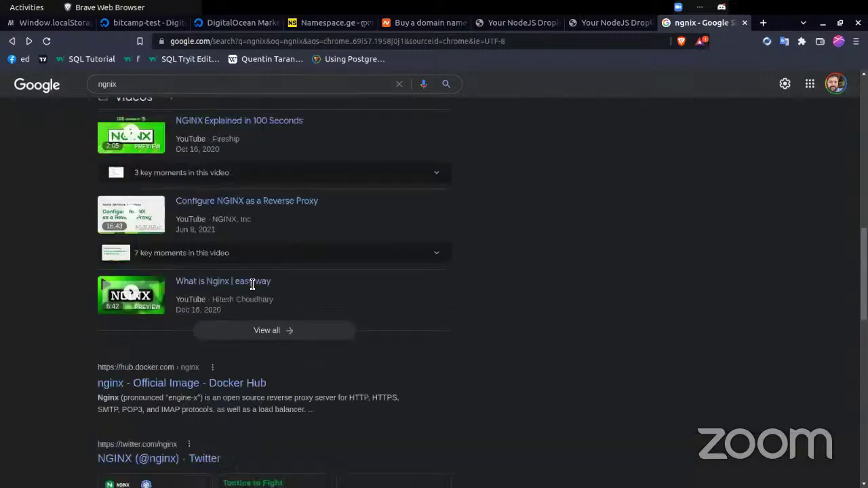
{"action": "scroll", "coordinate": [230, 285], "scroll_direction": "down", "scroll_amount": 1}
{"action": "scroll", "coordinate": [230, 285], "scroll_direction": "up", "scroll_amount": 1}
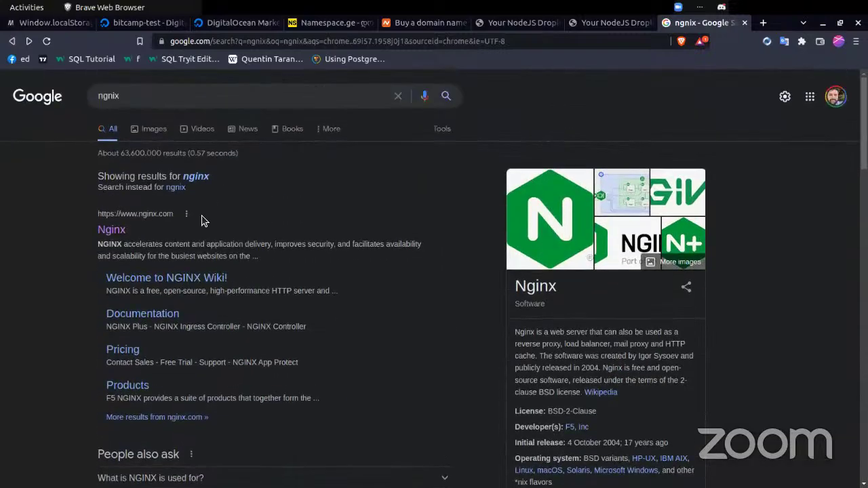
{"action": "scroll", "coordinate": [202, 221], "scroll_direction": "down", "scroll_amount": 3}
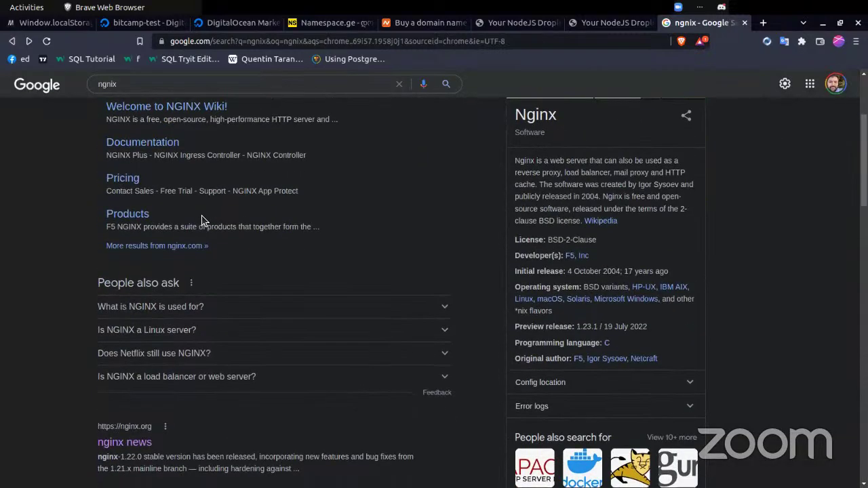
{"action": "scroll", "coordinate": [203, 219], "scroll_direction": "down", "scroll_amount": 3}
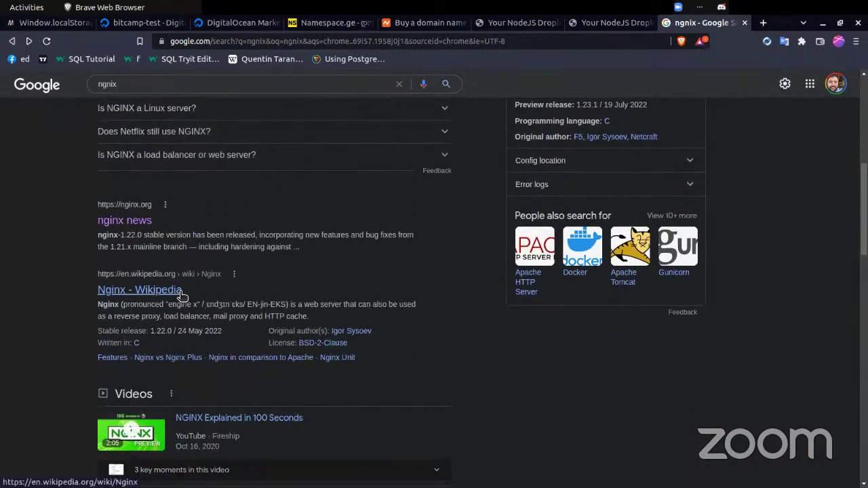
{"action": "left_click", "coordinate": [180, 290]}
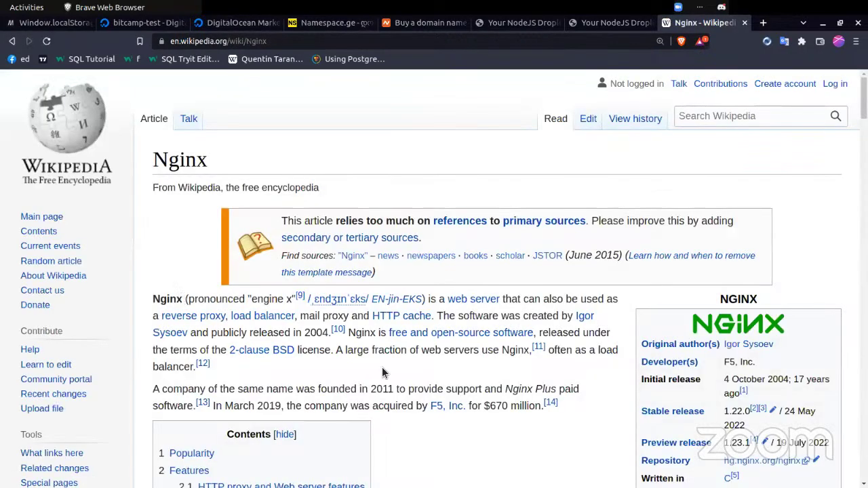
- Read the top of the Nginx article, then return to the 'Your NodeJS Droplet' tab
{"action": "scroll", "coordinate": [382, 367], "scroll_direction": "down", "scroll_amount": 1}
{"action": "scroll", "coordinate": [382, 370], "scroll_direction": "down", "scroll_amount": 3}
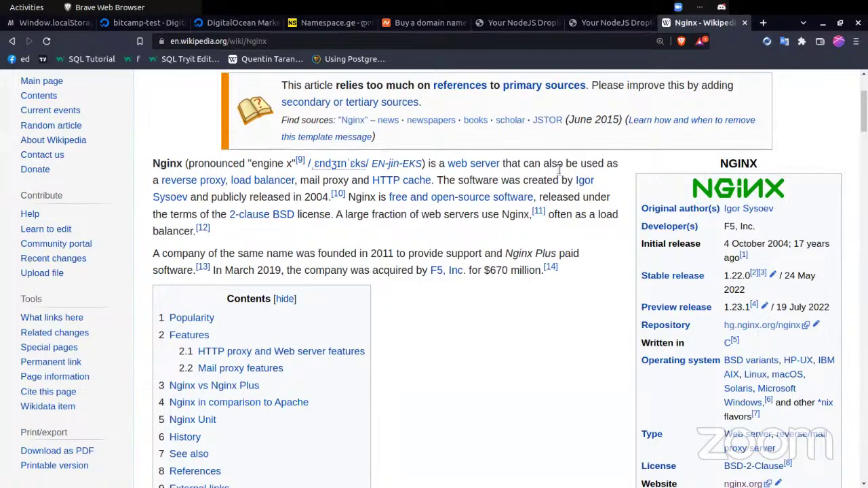
{"action": "left_click", "coordinate": [590, 27]}
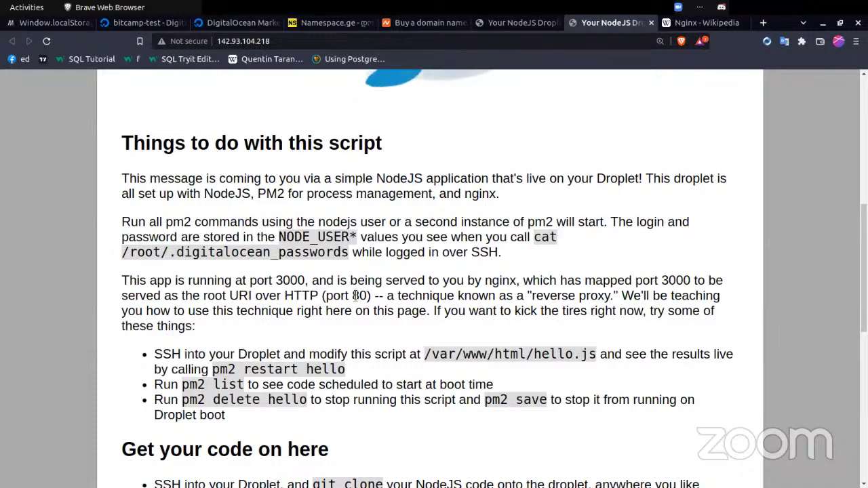
- Highlight port 3000 in the paragraph describing where the NodeJS app runs
{"action": "double_click", "coordinate": [286, 280]}
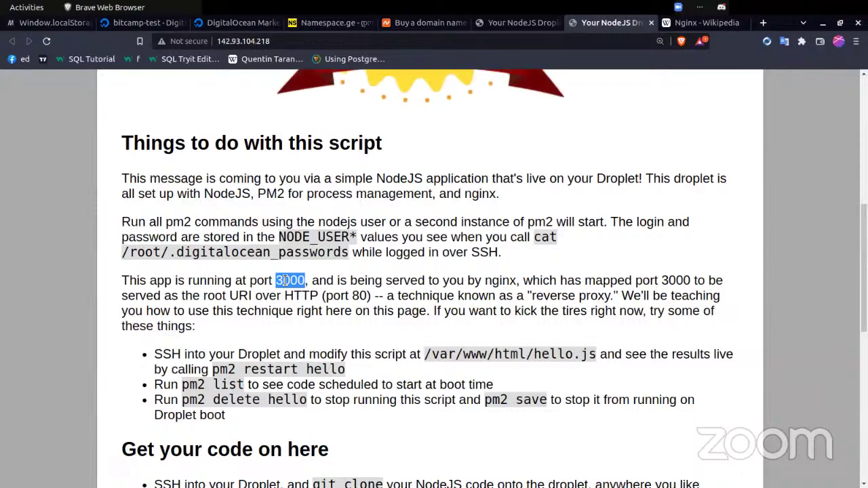
- Calculate 1000000 / 7 in a new tab, select the result 142857.142857, and close the tab
{"action": "key", "text": "ctrl+t"}
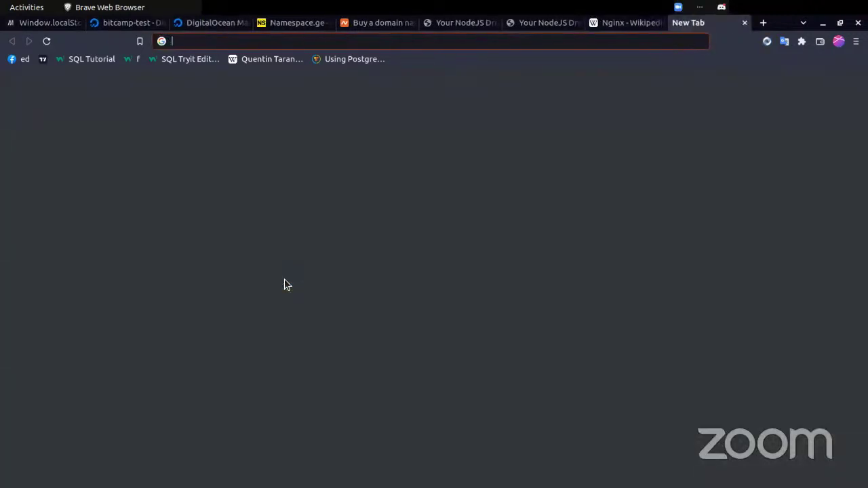
{"action": "type", "text": "10000"}
{"action": "key", "text": "BackSpace"}
{"action": "key", "text": "BackSpace"}
{"action": "key", "text": "BackSpace"}
{"action": "key", "text": "BackSpace"}
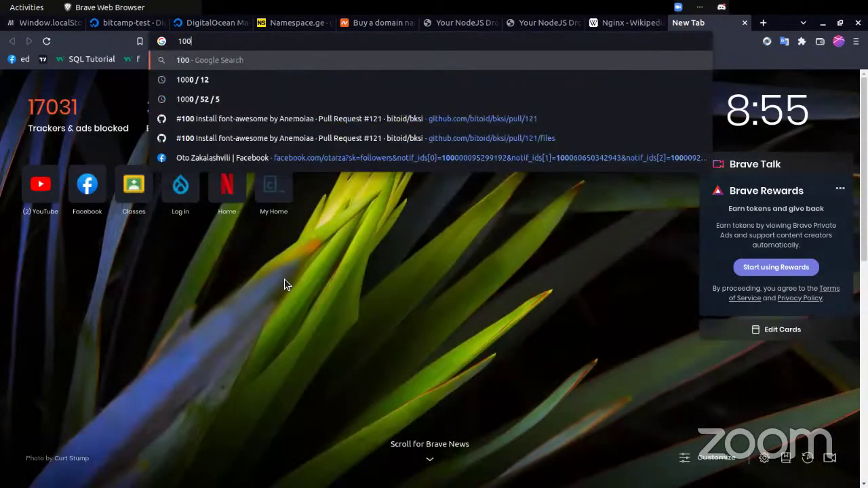
{"action": "type", "text": "000000"}
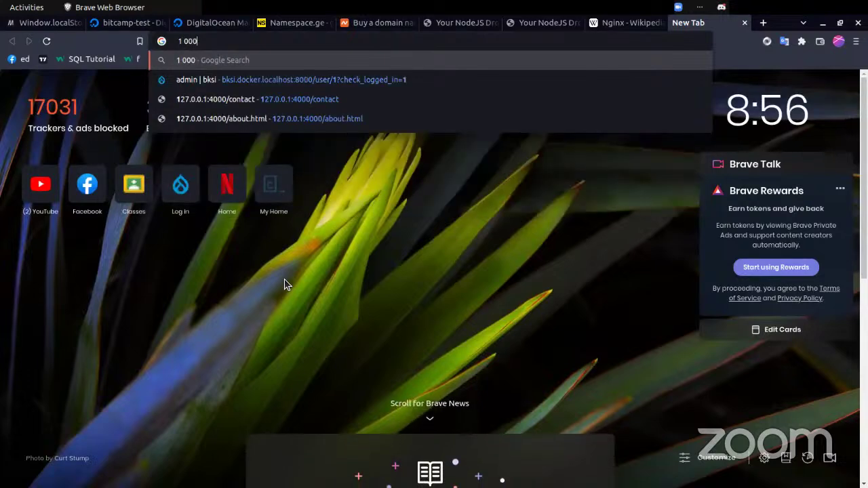
{"action": "key", "text": "Left"}
{"action": "key", "text": "Left"}
{"action": "key", "text": "Left"}
{"action": "key", "text": "Left"}
{"action": "key", "text": "Left"}
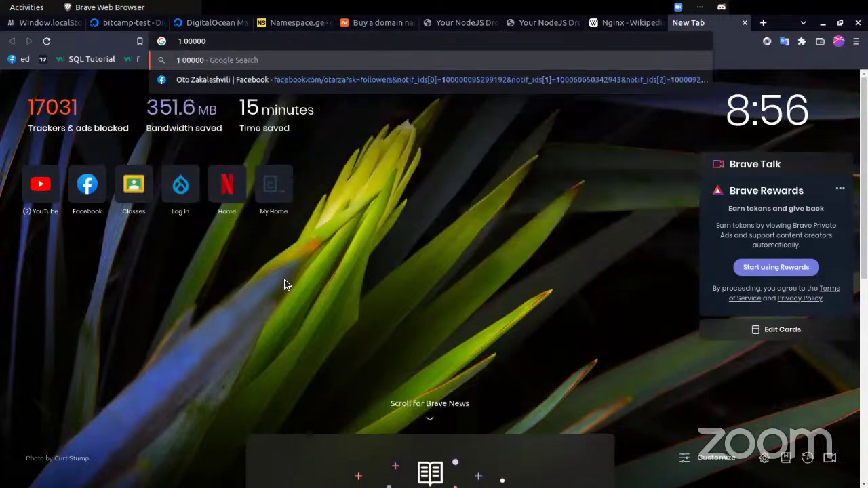
{"action": "key", "text": "Left"}
{"action": "key", "text": "Left"}
{"action": "key", "text": "Delete"}
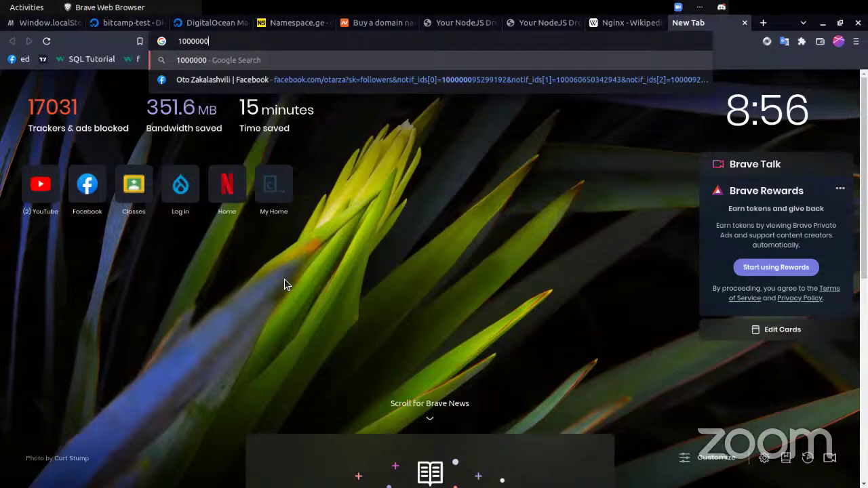
{"action": "key", "text": "End"}
{"action": "type", "text": "/ 7"}
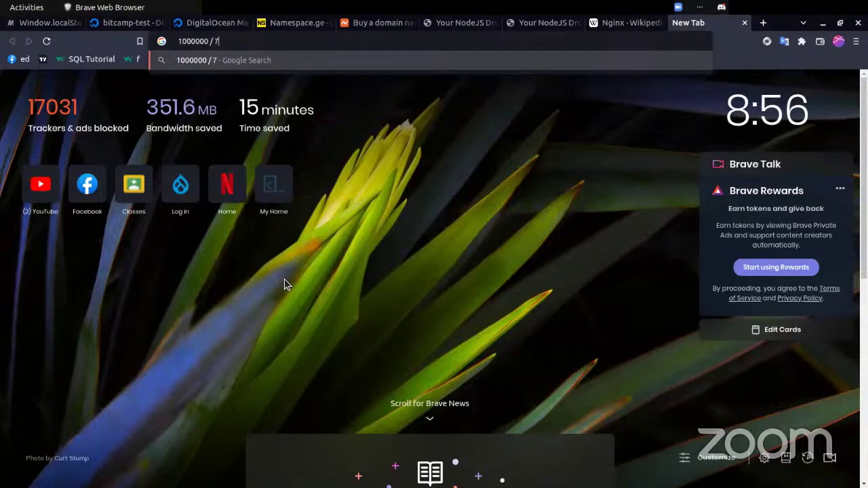
{"action": "key", "text": "Return"}
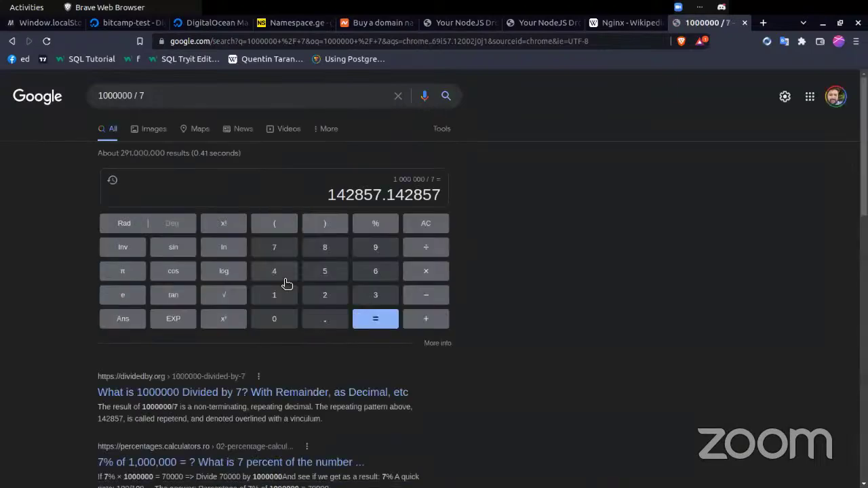
{"action": "double_click", "coordinate": [349, 202]}
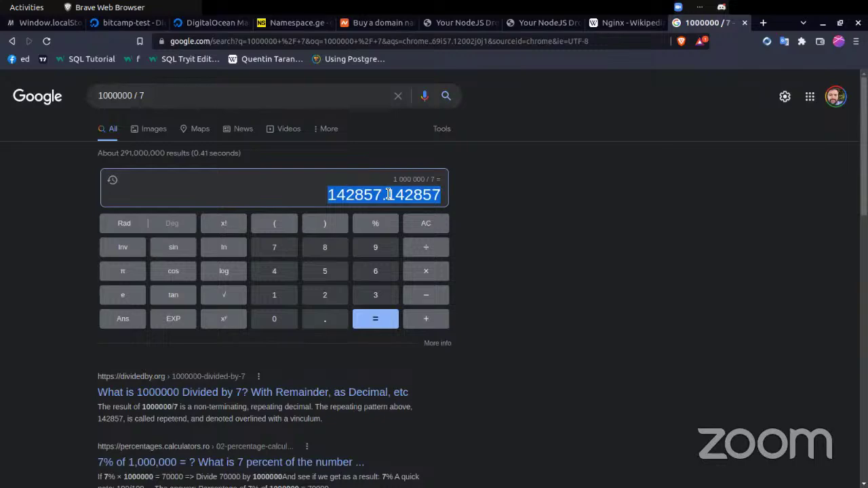
{"action": "key", "text": "ctrl+w"}
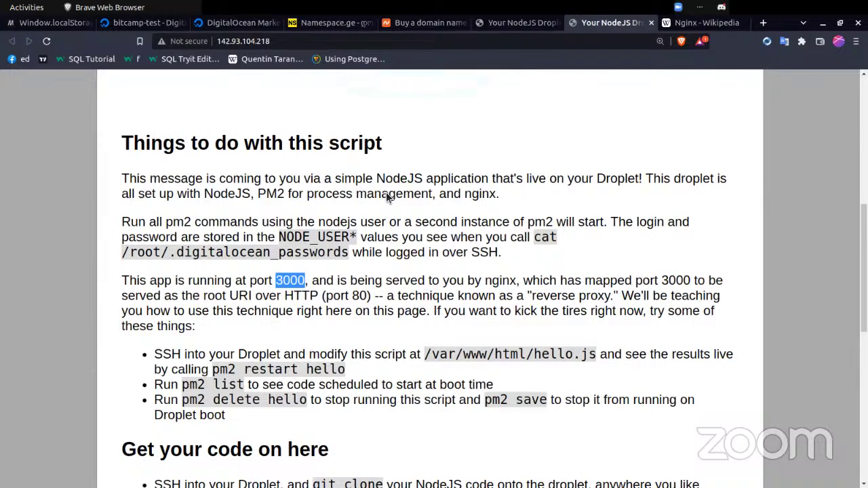
- Scroll to the droplet page's 'Get your code on here' section, then switch to the Tilix terminal
{"action": "scroll", "coordinate": [388, 195], "scroll_direction": "down", "scroll_amount": 4}
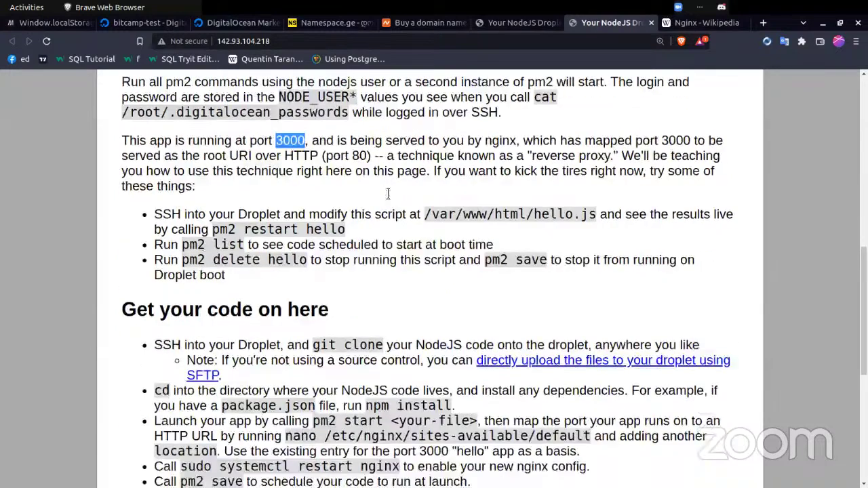
{"action": "scroll", "coordinate": [388, 194], "scroll_direction": "down", "scroll_amount": 1}
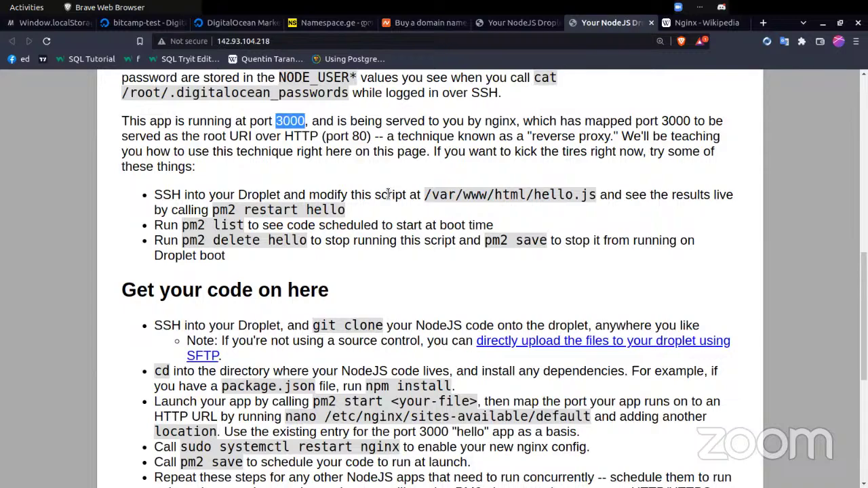
{"action": "scroll", "coordinate": [457, 270], "scroll_direction": "down", "scroll_amount": 5}
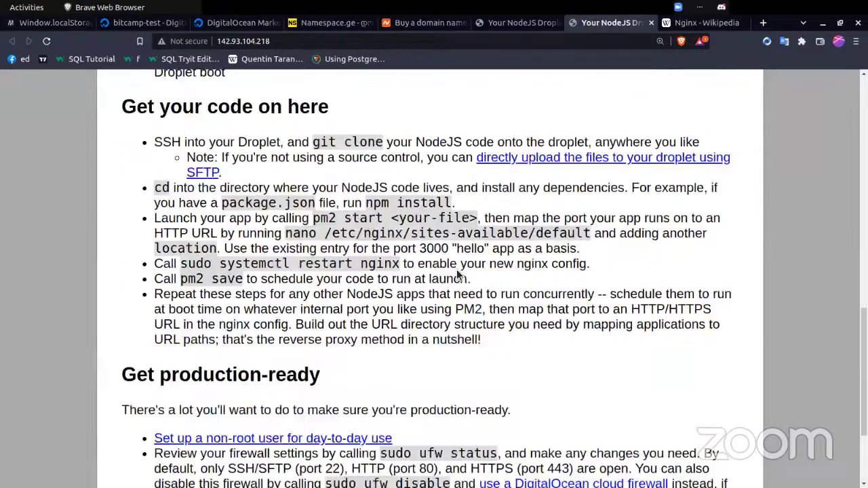
{"action": "scroll", "coordinate": [458, 271], "scroll_direction": "up", "scroll_amount": 3}
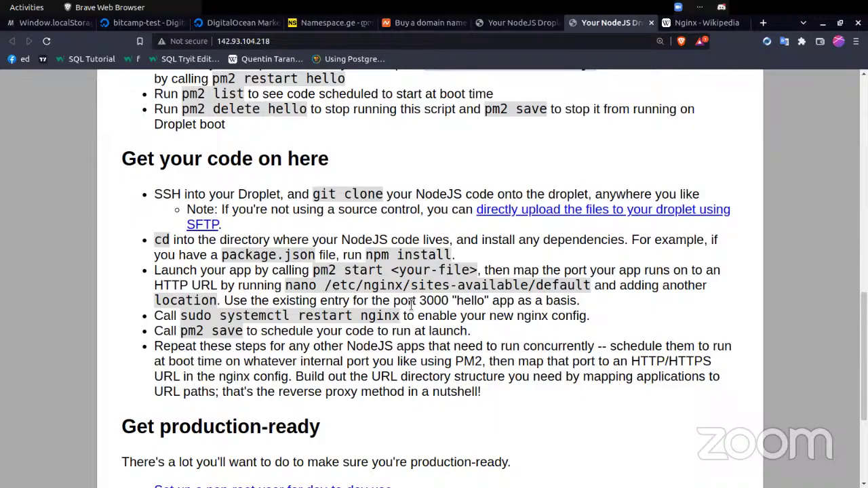
{"action": "key", "text": "alt+Tab"}
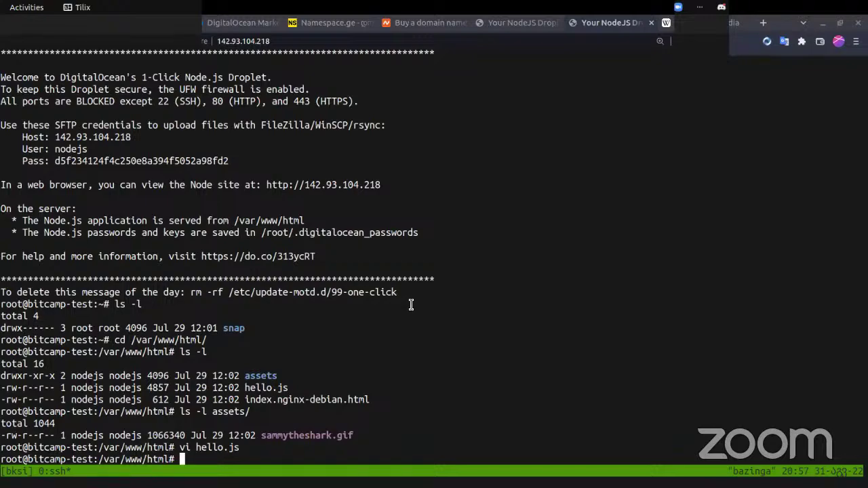
{"action": "key", "text": "alt+Tab"}
{"action": "key", "text": "alt+Tab"}
{"action": "key", "text": "alt+Tab"}
- Load github.com/otarza in a new tab and scroll through its Repositories list
{"action": "key", "text": "ctrl+t"}
{"action": "type", "text": "github.com"}
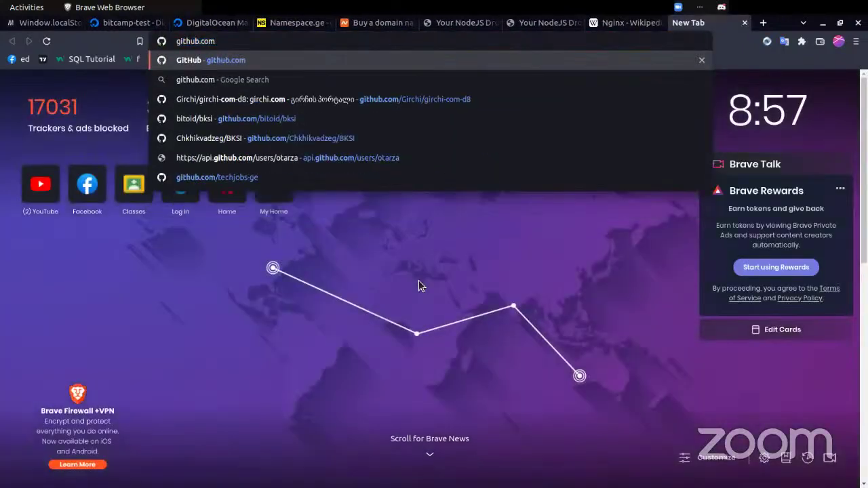
{"action": "type", "text": "/otarza"}
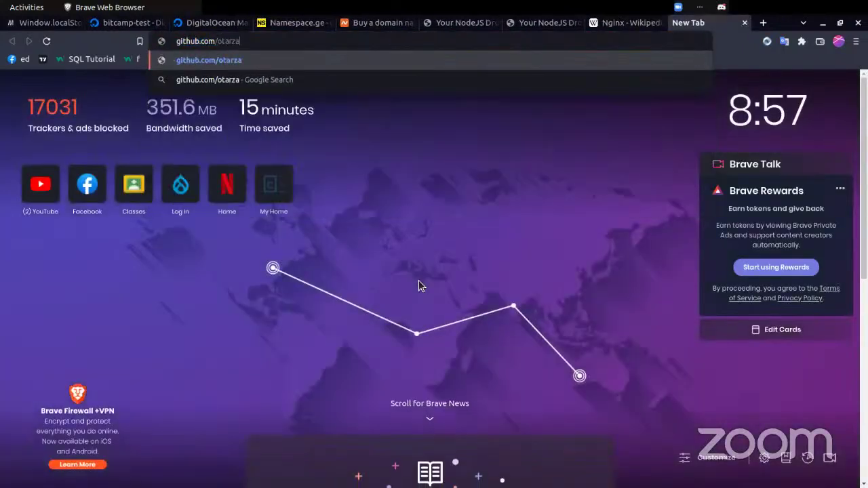
{"action": "key", "text": "Return"}
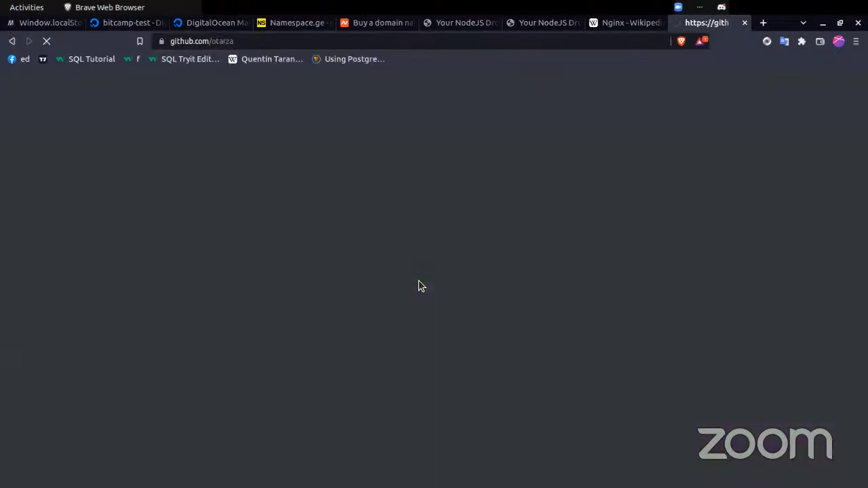
{"action": "scroll", "coordinate": [237, 343], "scroll_direction": "down", "scroll_amount": 3}
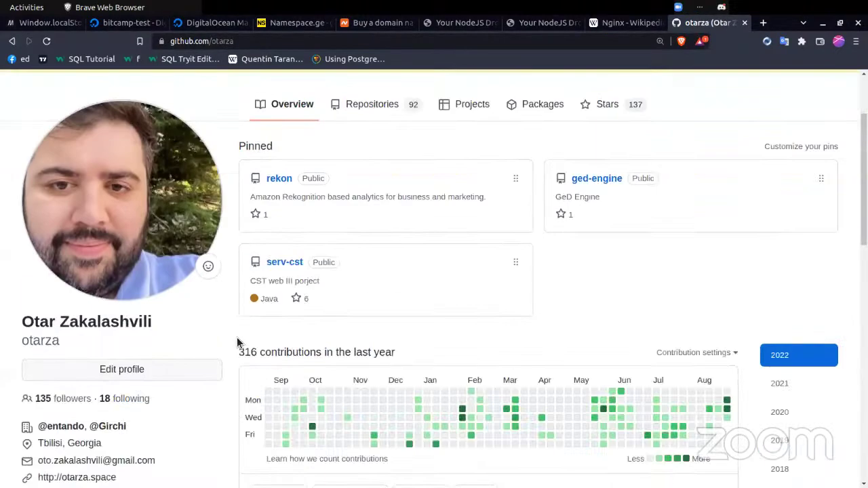
{"action": "scroll", "coordinate": [237, 342], "scroll_direction": "up", "scroll_amount": 3}
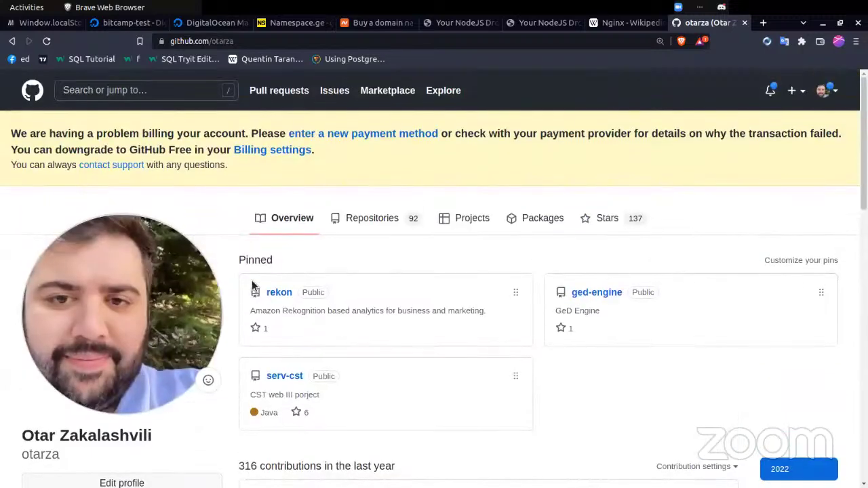
{"action": "left_click", "coordinate": [361, 226]}
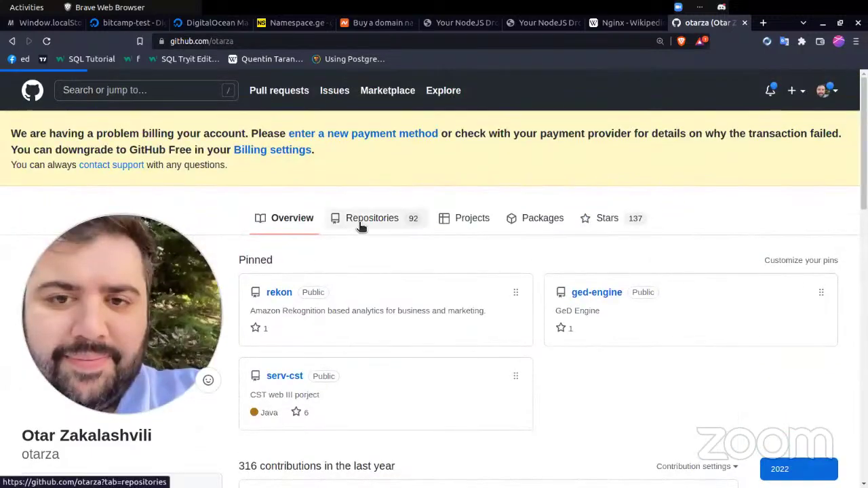
{"action": "scroll", "coordinate": [359, 225], "scroll_direction": "down", "scroll_amount": 3}
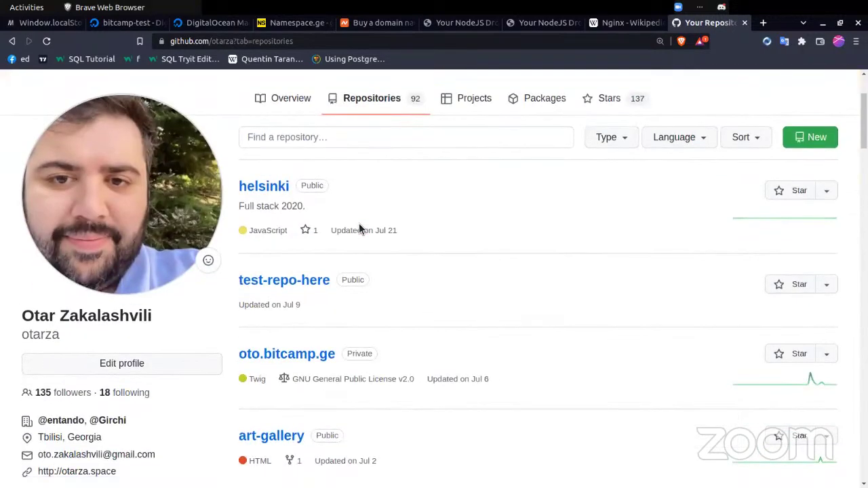
{"action": "scroll", "coordinate": [360, 229], "scroll_direction": "down", "scroll_amount": 5}
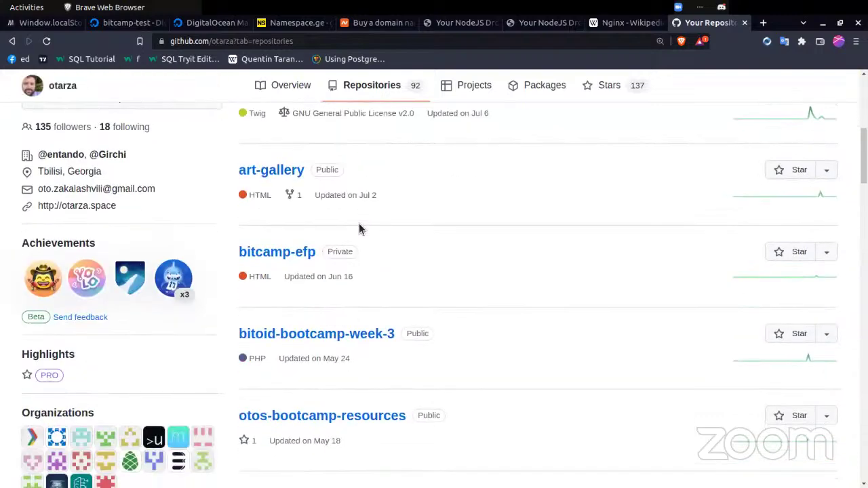
{"action": "scroll", "coordinate": [360, 229], "scroll_direction": "down", "scroll_amount": 2}
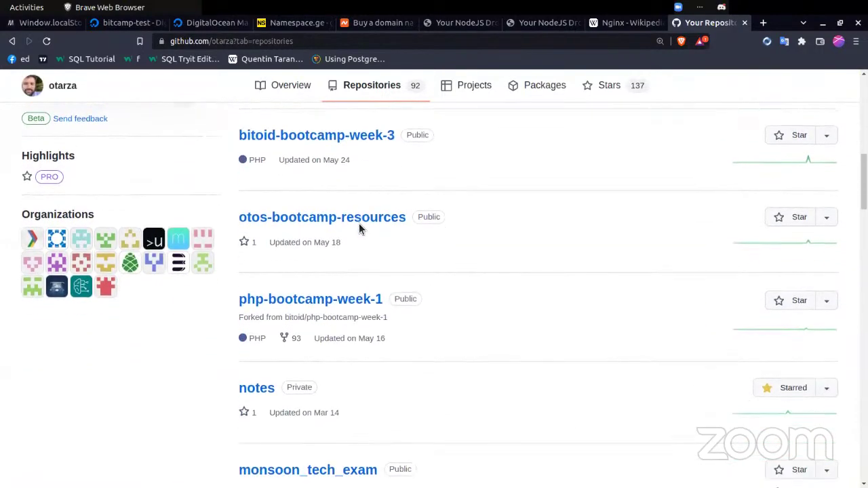
- Load Google Classroom in a new tab and enter the class with the Georgian title
{"action": "key", "text": "ctrl+t"}
{"action": "type", "text": "classroom.google.com"}
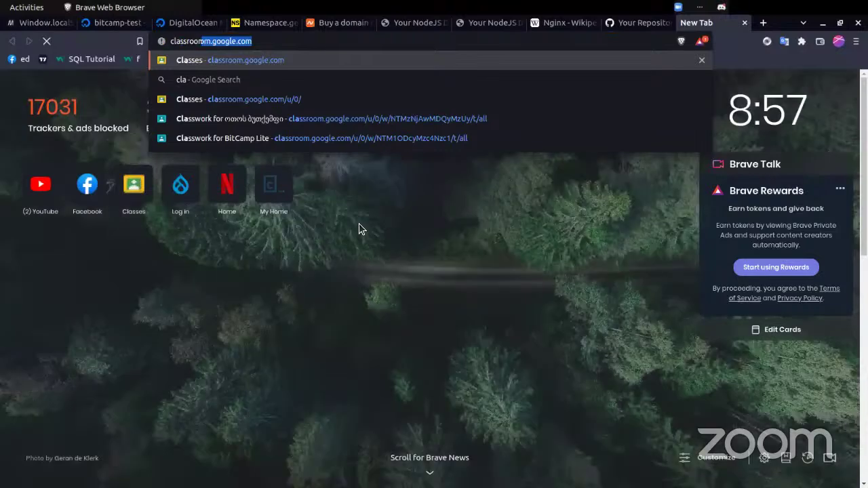
{"action": "key", "text": "Return"}
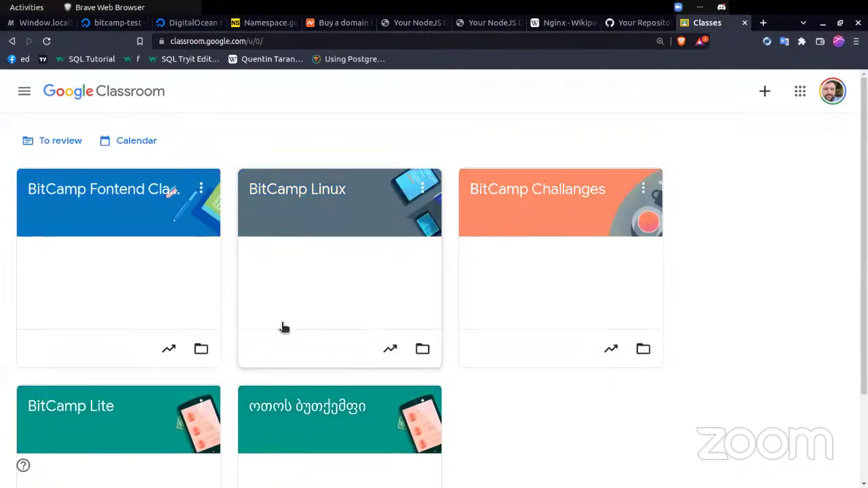
{"action": "scroll", "coordinate": [310, 387], "scroll_direction": "down", "scroll_amount": 3}
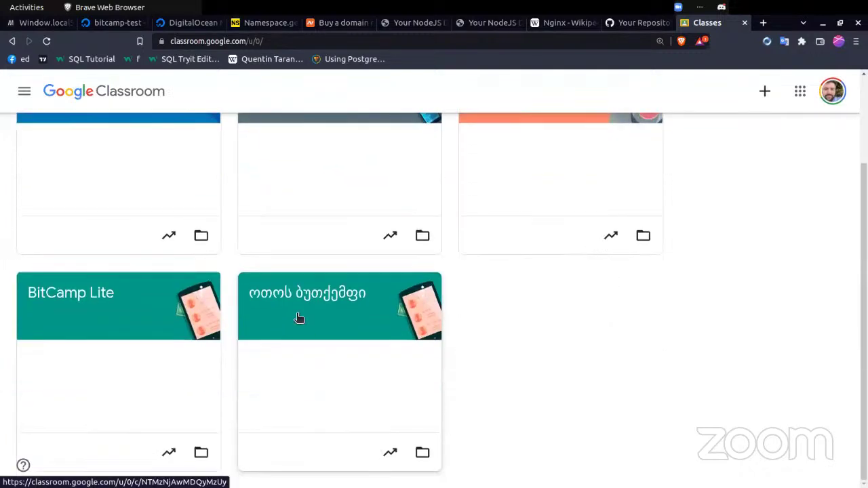
{"action": "scroll", "coordinate": [271, 299], "scroll_direction": "up", "scroll_amount": 3}
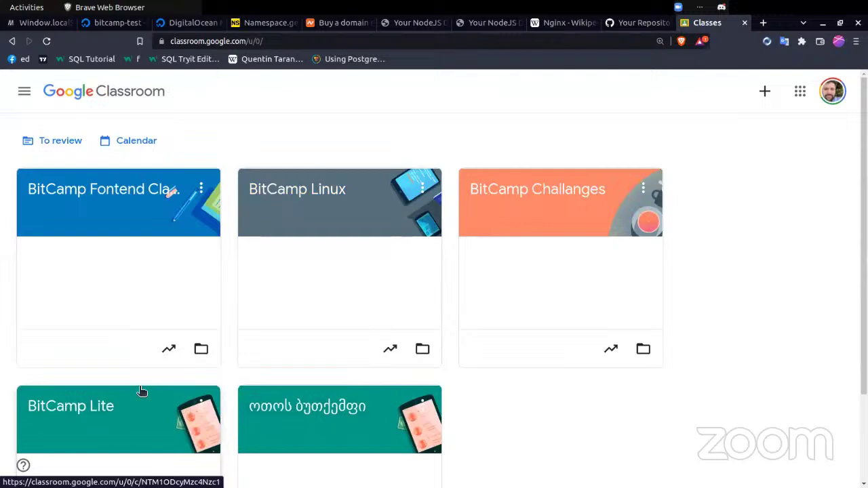
{"action": "scroll", "coordinate": [365, 271], "scroll_direction": "down", "scroll_amount": 3}
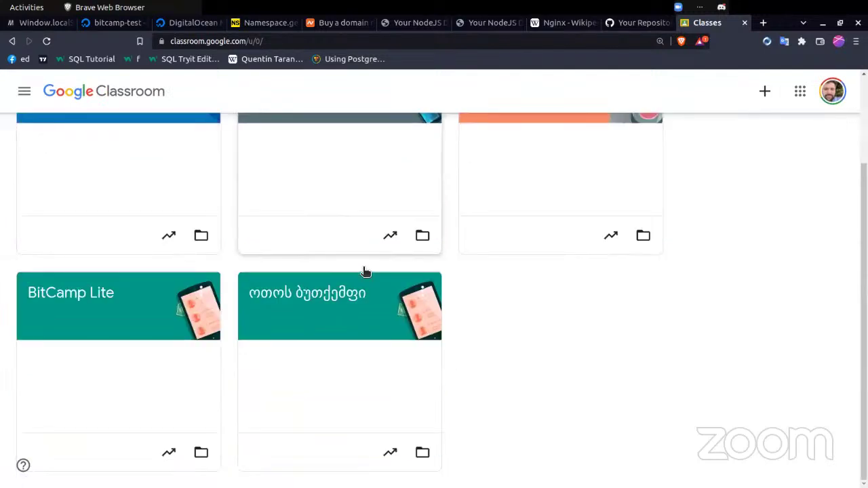
{"action": "scroll", "coordinate": [365, 272], "scroll_direction": "up", "scroll_amount": 3}
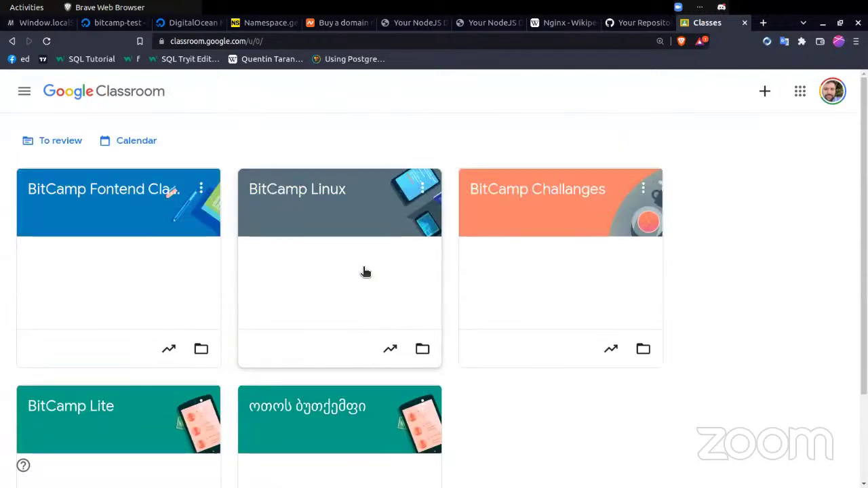
{"action": "scroll", "coordinate": [364, 272], "scroll_direction": "down", "scroll_amount": 3}
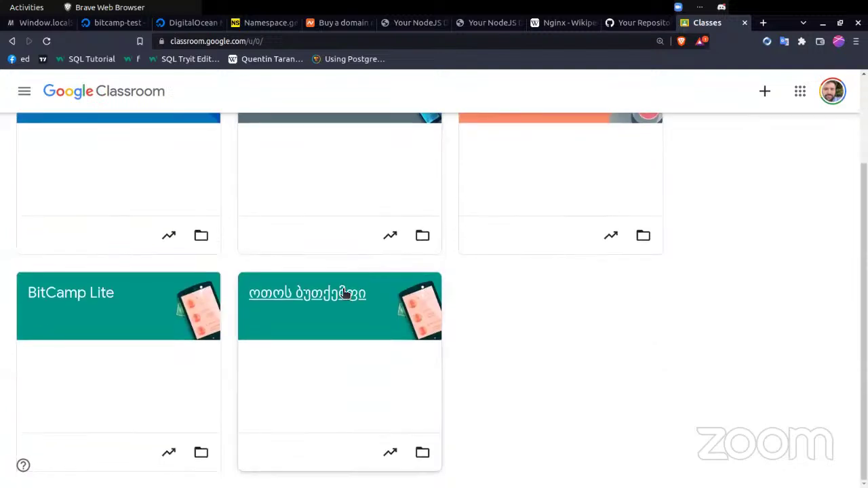
{"action": "left_click", "coordinate": [340, 292]}
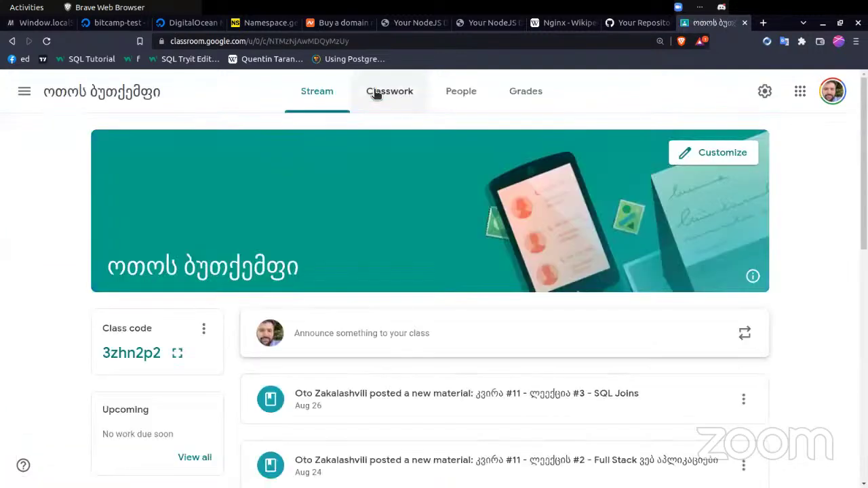
- Go to the class's Classwork list and expand assignment #22
{"action": "left_click", "coordinate": [376, 93]}
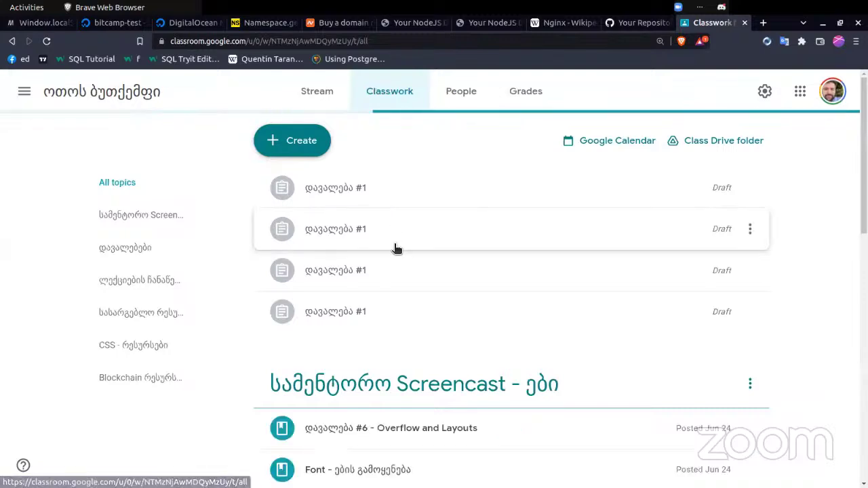
{"action": "scroll", "coordinate": [383, 370], "scroll_direction": "down", "scroll_amount": 2}
{"action": "scroll", "coordinate": [373, 323], "scroll_direction": "down", "scroll_amount": 10}
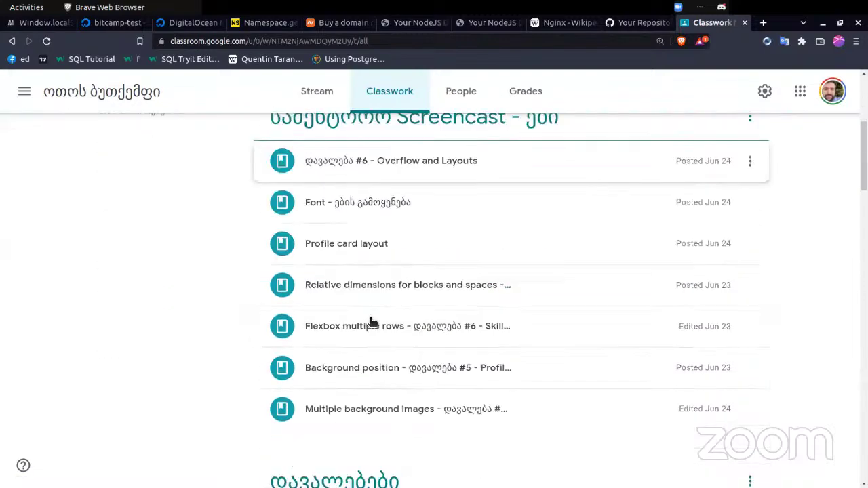
{"action": "scroll", "coordinate": [373, 323], "scroll_direction": "down", "scroll_amount": 1}
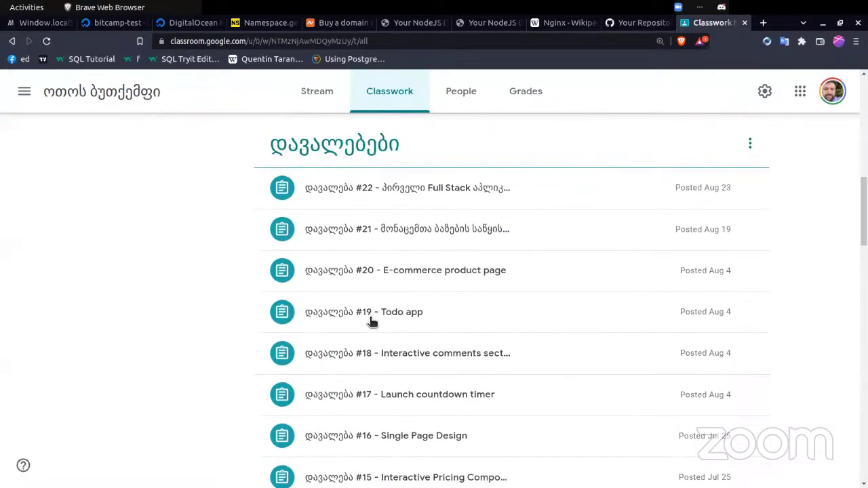
{"action": "left_click", "coordinate": [345, 197]}
- Scroll the assignment description and follow the github.com/bitcamp-ge/node-movies link
{"action": "scroll", "coordinate": [346, 346], "scroll_direction": "down", "scroll_amount": 5}
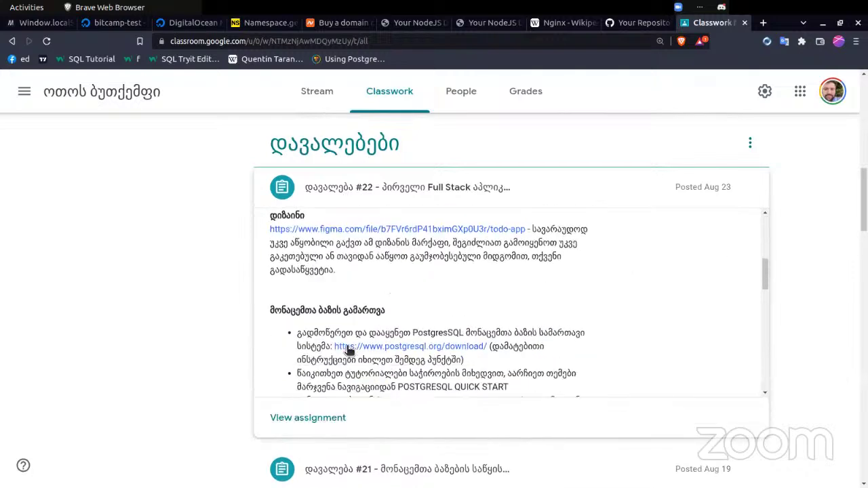
{"action": "scroll", "coordinate": [348, 349], "scroll_direction": "down", "scroll_amount": 5}
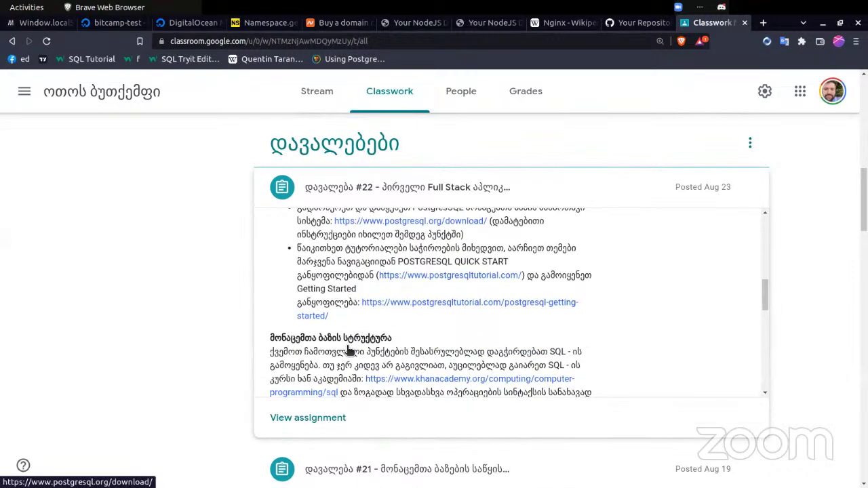
{"action": "scroll", "coordinate": [348, 349], "scroll_direction": "down", "scroll_amount": 10}
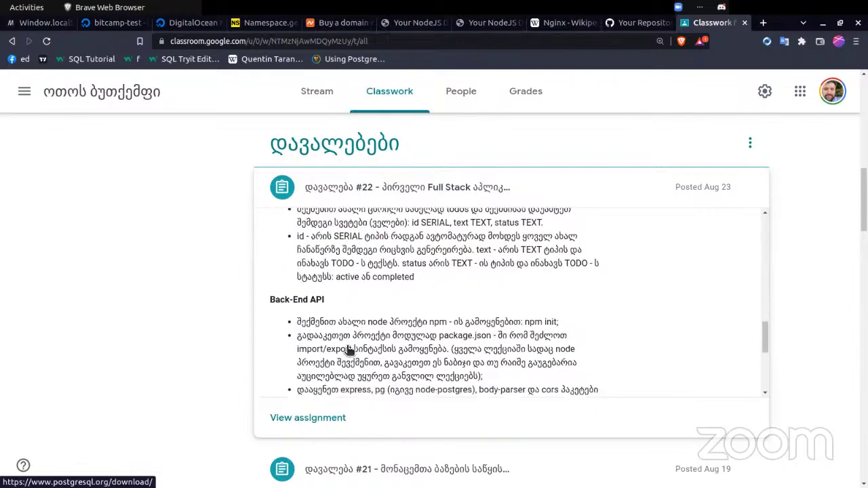
{"action": "scroll", "coordinate": [348, 349], "scroll_direction": "up", "scroll_amount": 3}
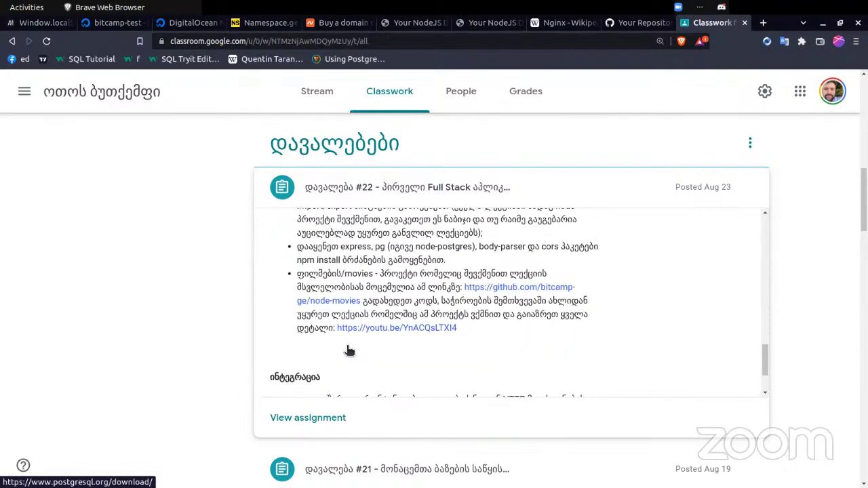
{"action": "left_click", "coordinate": [325, 306]}
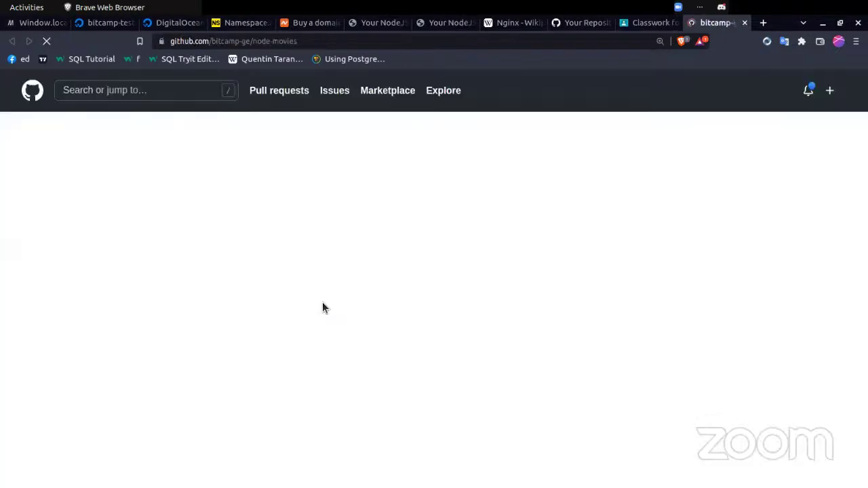
- View node-movies' app.js file and scroll through its code
{"action": "scroll", "coordinate": [322, 307], "scroll_direction": "down", "scroll_amount": 2}
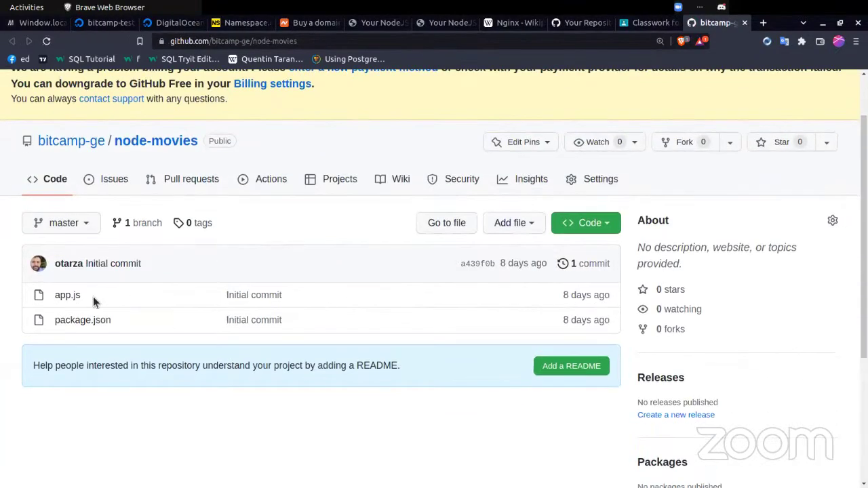
{"action": "left_click", "coordinate": [68, 295]}
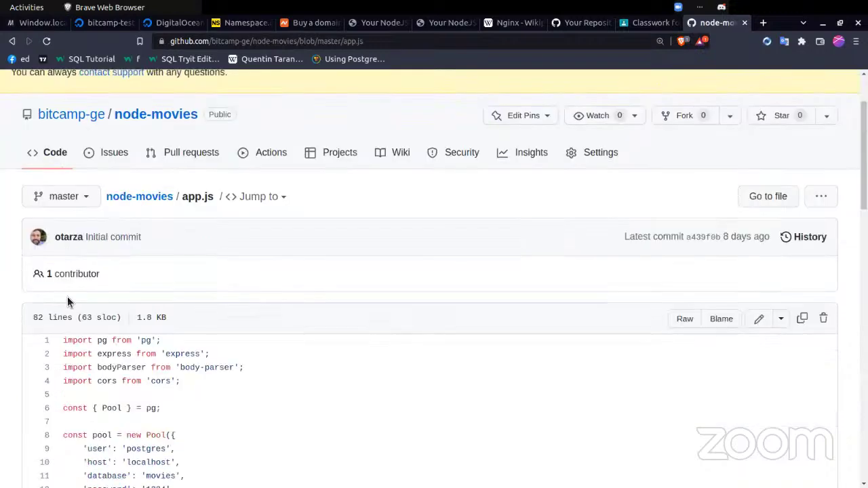
{"action": "scroll", "coordinate": [67, 302], "scroll_direction": "down", "scroll_amount": 5}
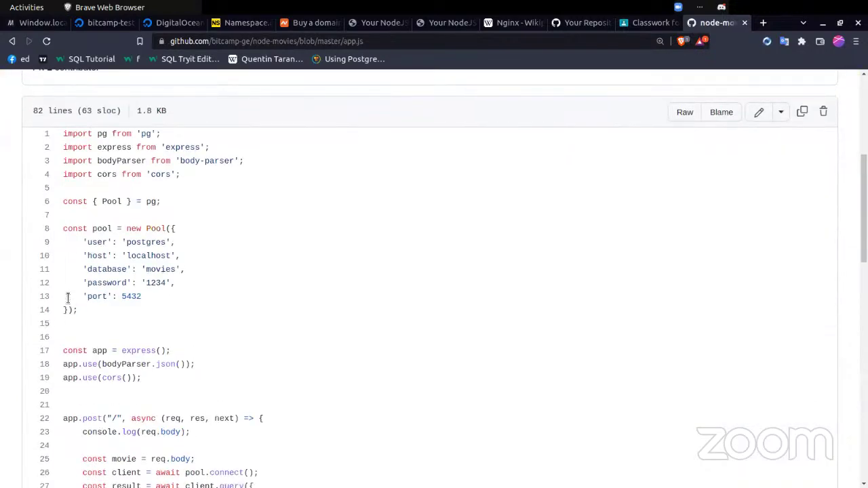
{"action": "scroll", "coordinate": [68, 298], "scroll_direction": "down", "scroll_amount": 9}
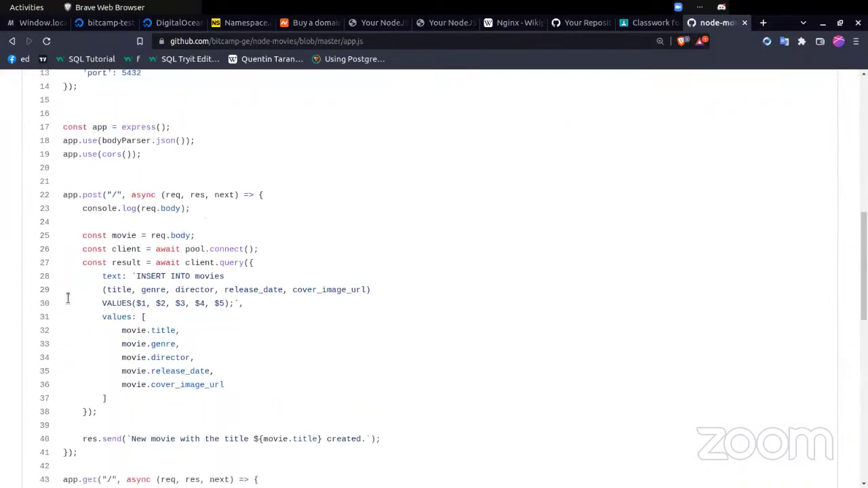
{"action": "scroll", "coordinate": [67, 299], "scroll_direction": "down", "scroll_amount": 13}
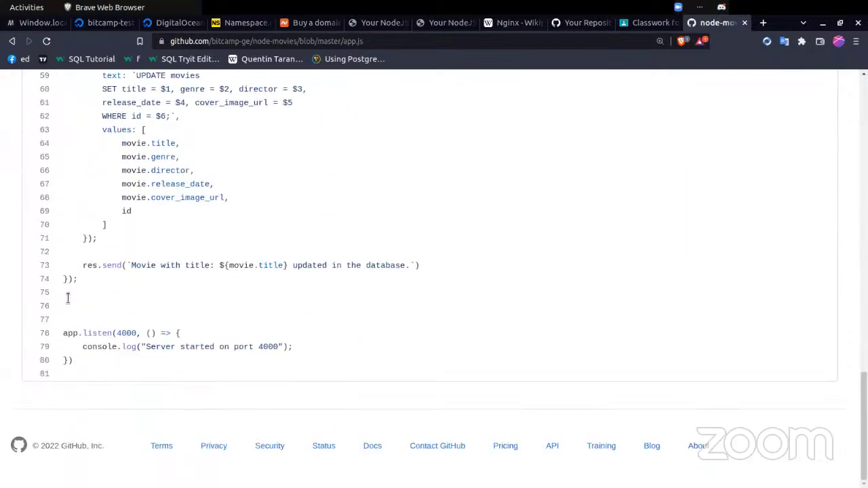
{"action": "scroll", "coordinate": [67, 297], "scroll_direction": "up", "scroll_amount": 10}
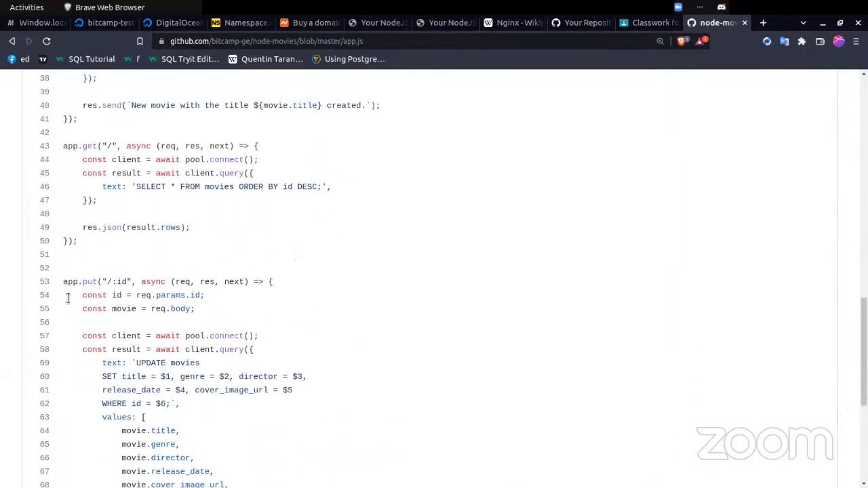
{"action": "scroll", "coordinate": [67, 299], "scroll_direction": "up", "scroll_amount": 5}
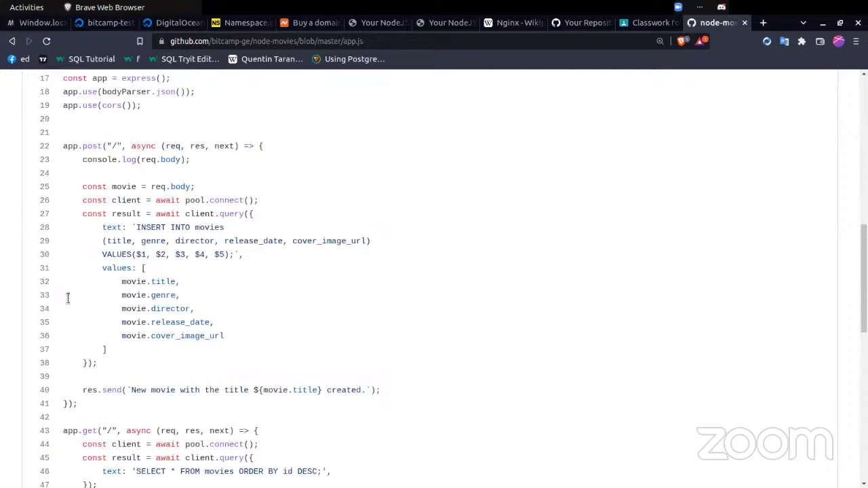
{"action": "scroll", "coordinate": [67, 298], "scroll_direction": "up", "scroll_amount": 4}
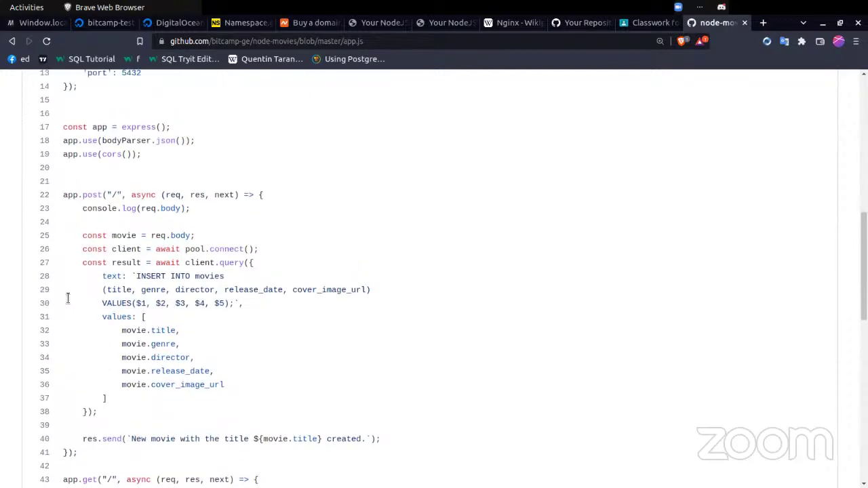
- Finish reviewing app.js, then return to the node-movies repository root
{"action": "scroll", "coordinate": [67, 303], "scroll_direction": "up", "scroll_amount": 3}
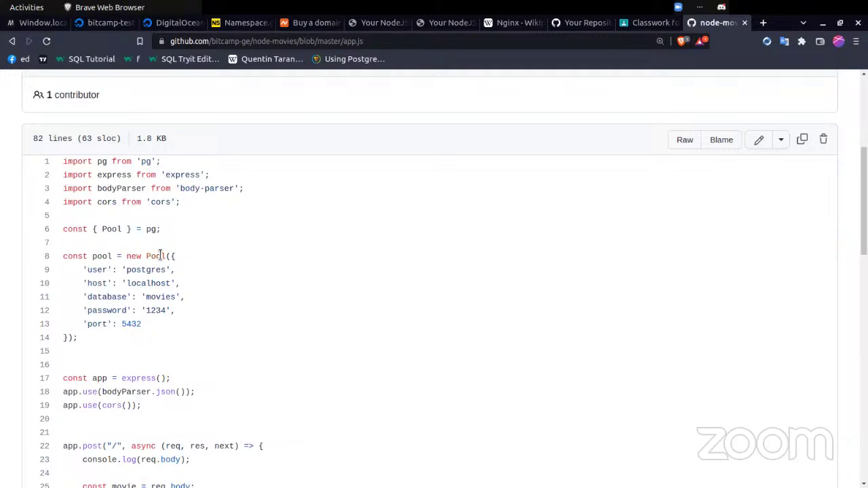
{"action": "scroll", "coordinate": [160, 255], "scroll_direction": "up", "scroll_amount": 2}
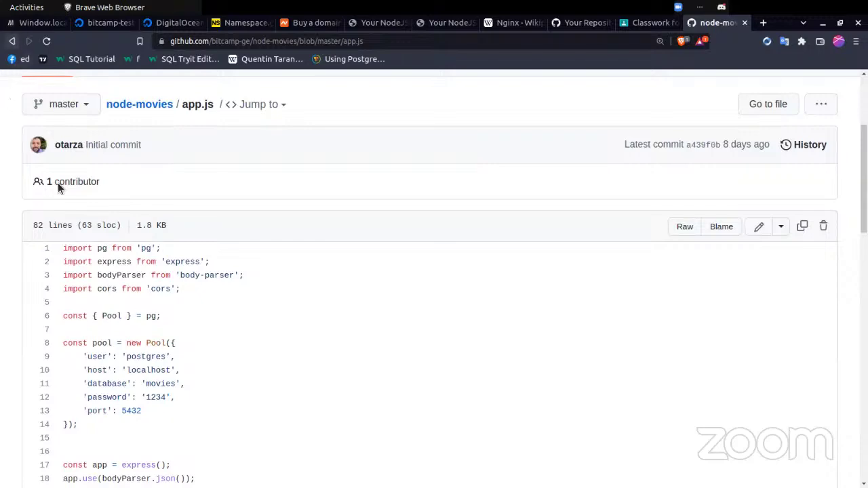
{"action": "scroll", "coordinate": [98, 343], "scroll_direction": "down", "scroll_amount": 5}
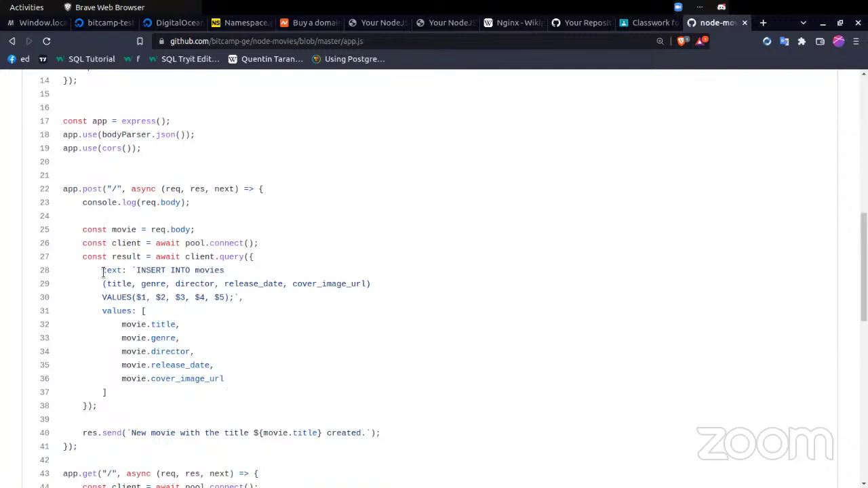
{"action": "scroll", "coordinate": [103, 272], "scroll_direction": "down", "scroll_amount": 4}
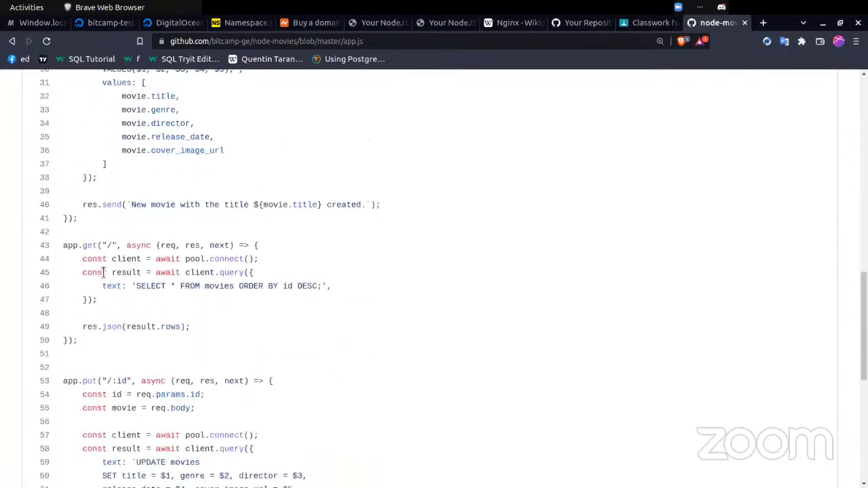
{"action": "scroll", "coordinate": [102, 348], "scroll_direction": "up", "scroll_amount": 9}
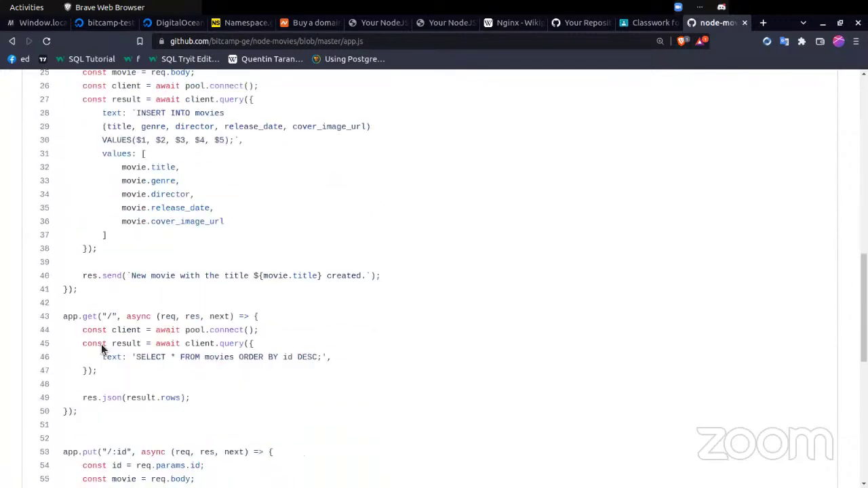
{"action": "scroll", "coordinate": [101, 349], "scroll_direction": "up", "scroll_amount": 3}
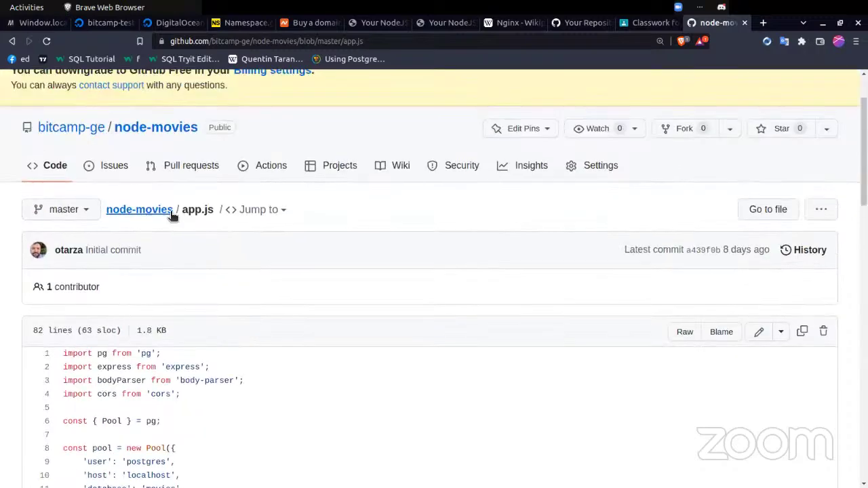
{"action": "left_click", "coordinate": [141, 211]}
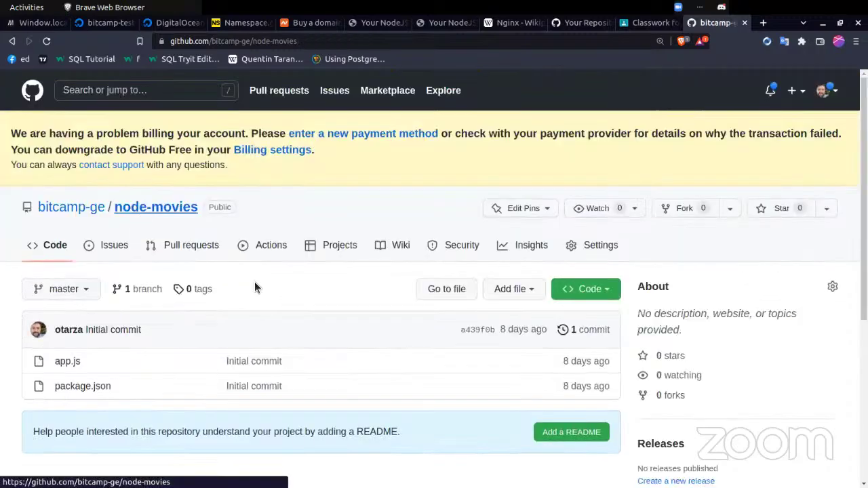
{"action": "left_click", "coordinate": [599, 288]}
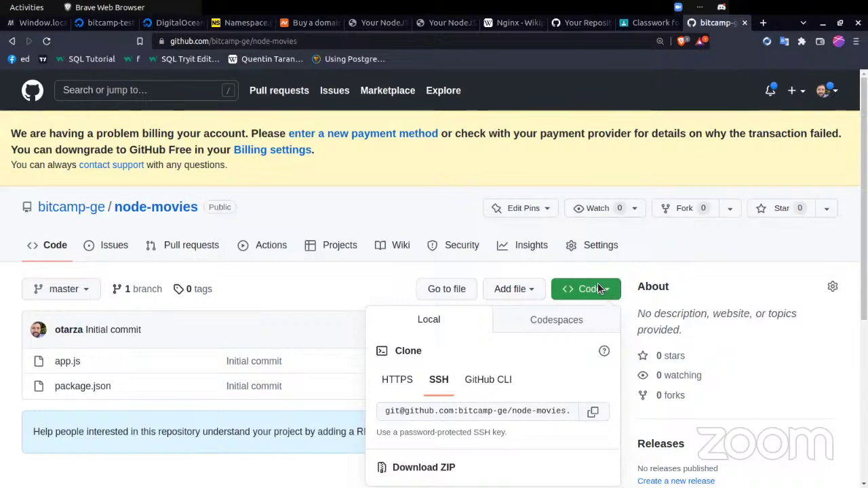
{"action": "key", "text": "alt+Tab"}
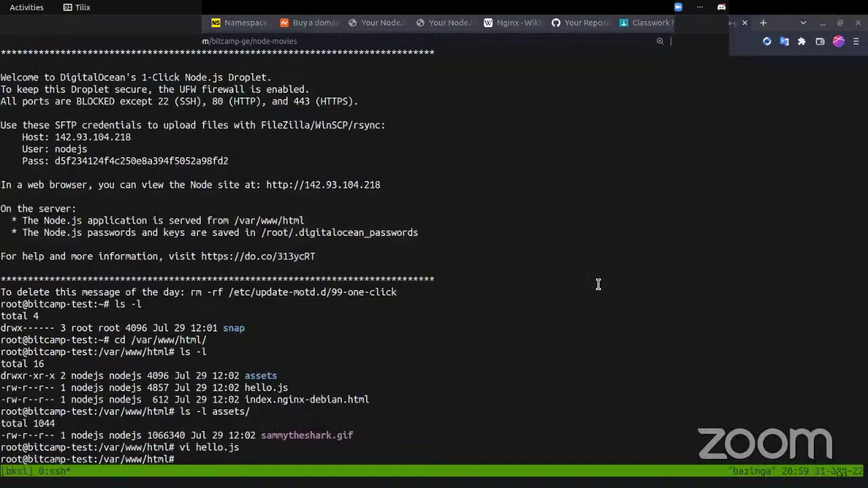
{"action": "type", "text": "git"}
{"action": "key", "text": "Return"}
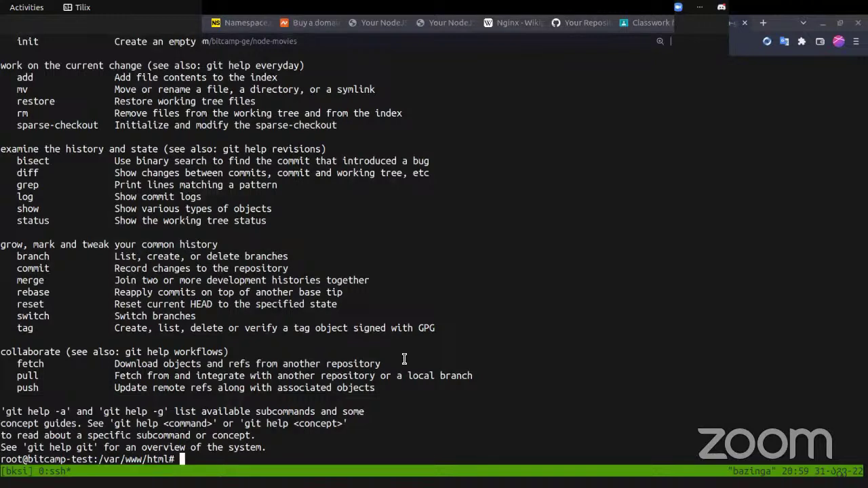
{"action": "key", "text": "alt+Tab"}
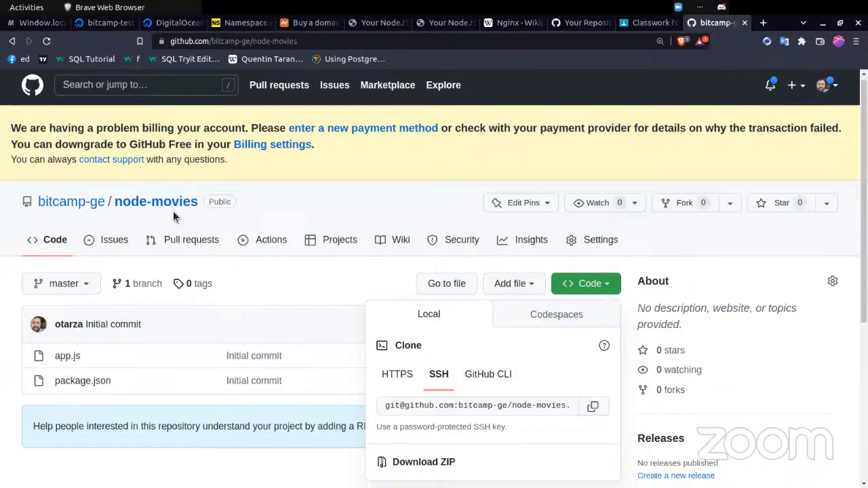
{"action": "left_click", "coordinate": [458, 401]}
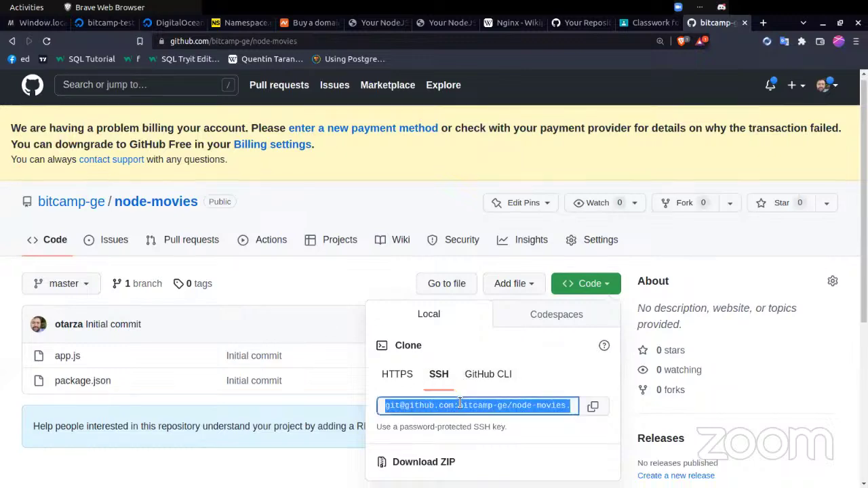
{"action": "key", "text": "alt+Tab"}
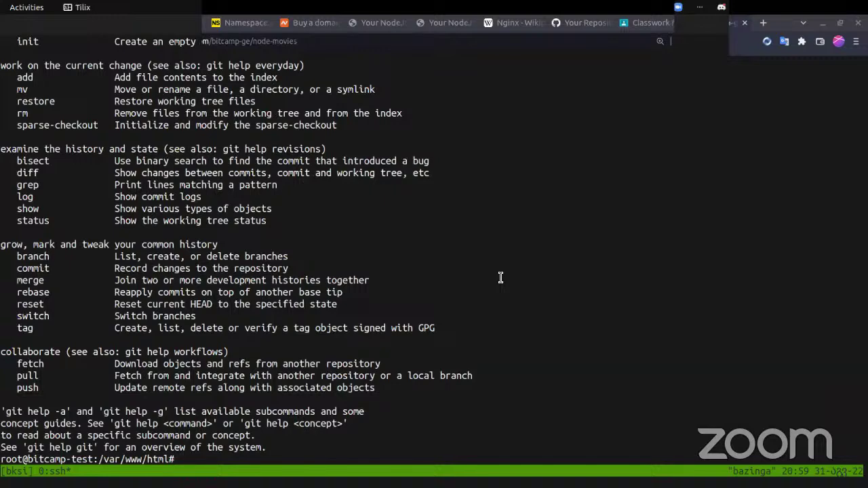
{"action": "type", "text": "ls -l"}
{"action": "key", "text": "Return"}
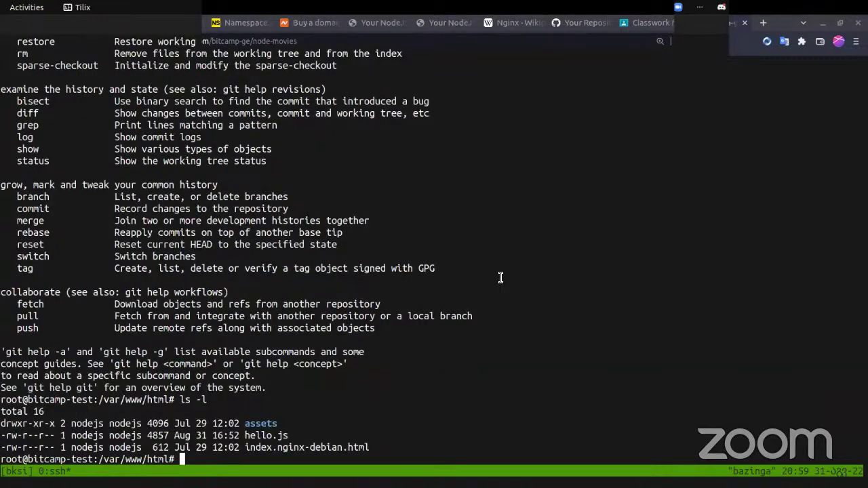
{"action": "type", "text": "cd .."}
{"action": "key", "text": "Return"}
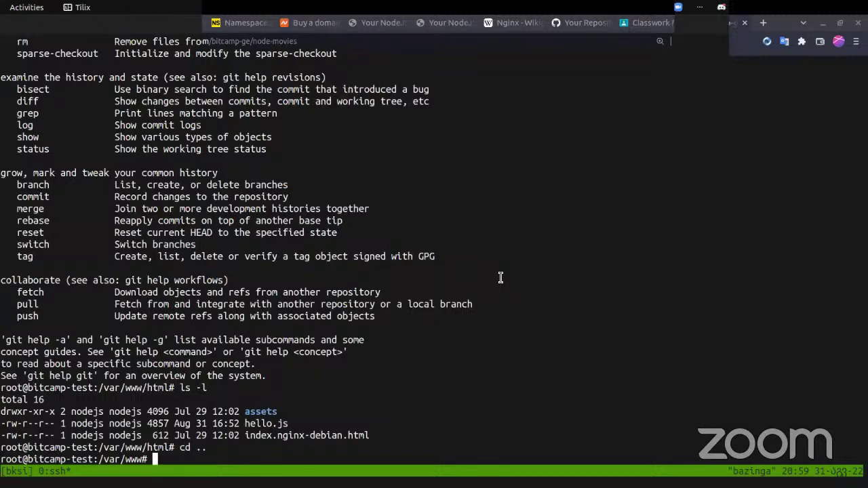
- Try to git clone node-movies over SSH, accepting github.com as a trusted host
{"action": "type", "text": "git clone"}
{"action": "key", "text": "ctrl+shift+v"}
{"action": "key", "text": "Return"}
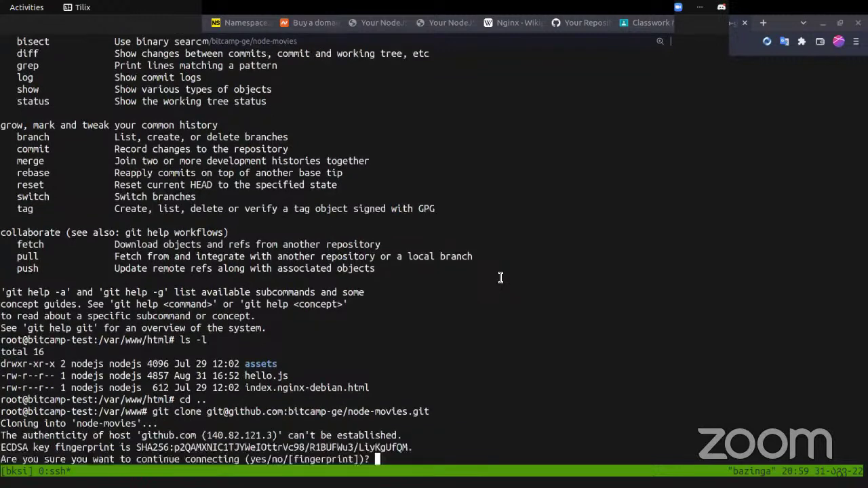
{"action": "type", "text": "yes"}
{"action": "key", "text": "Return"}
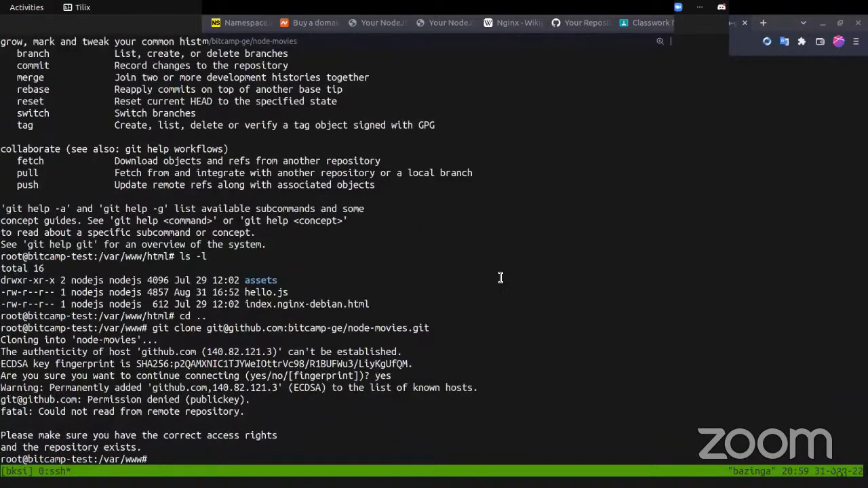
- Review the node-movies repository page and close its clone options panel
{"action": "key", "text": "super"}
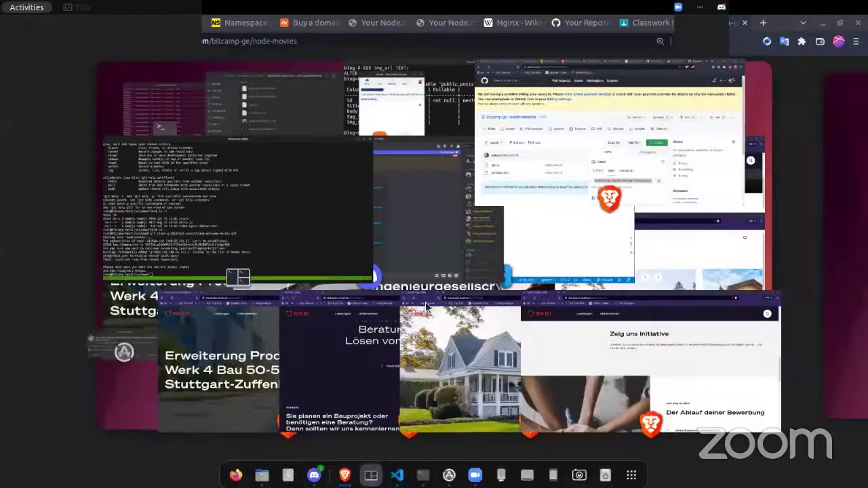
{"action": "key", "text": "super"}
{"action": "key", "text": "alt+Tab"}
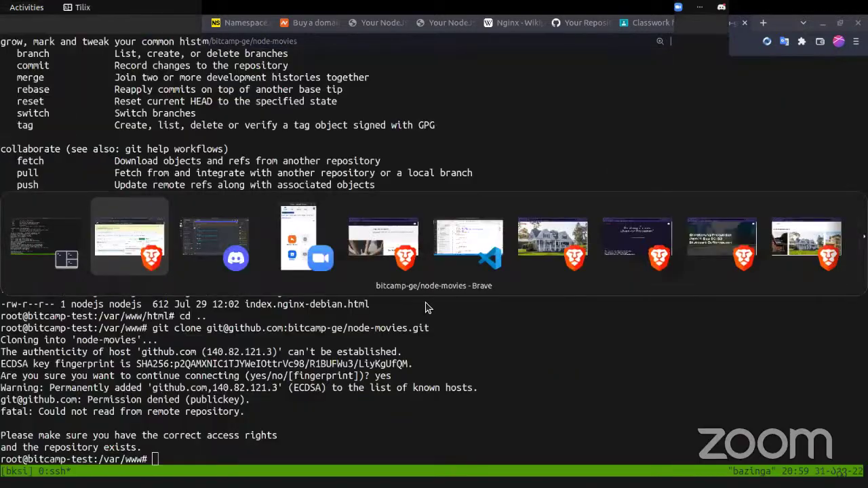
{"action": "scroll", "coordinate": [582, 384], "scroll_direction": "down", "scroll_amount": 3}
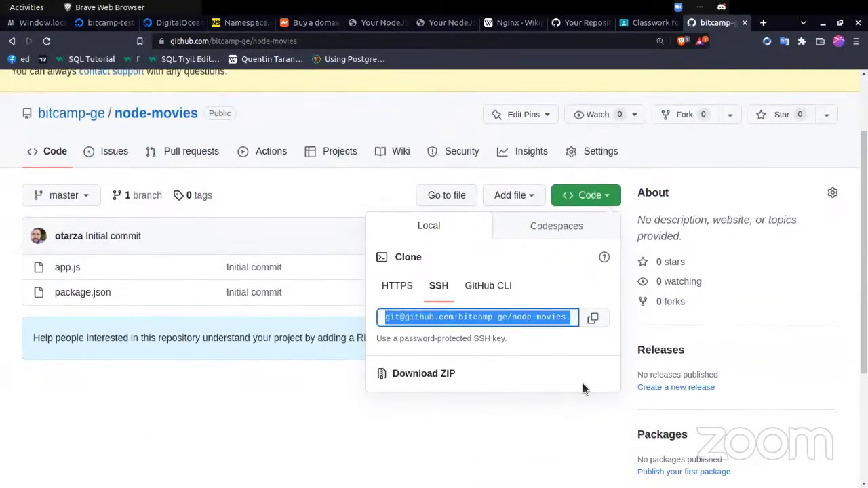
{"action": "scroll", "coordinate": [582, 383], "scroll_direction": "down", "scroll_amount": 2}
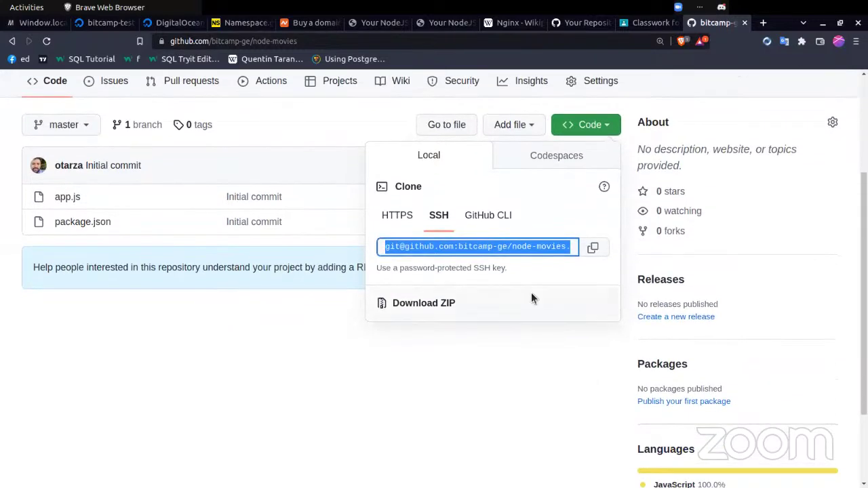
{"action": "scroll", "coordinate": [531, 292], "scroll_direction": "up", "scroll_amount": 2}
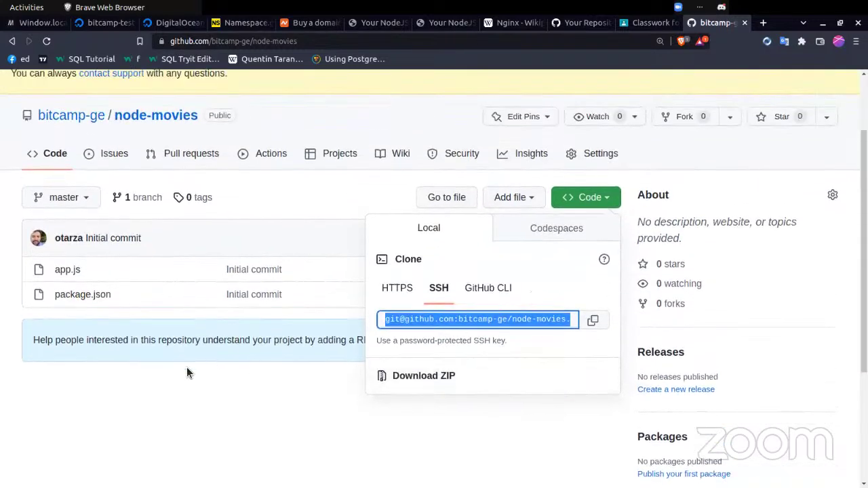
{"action": "left_click", "coordinate": [186, 372]}
{"action": "scroll", "coordinate": [213, 417], "scroll_direction": "up", "scroll_amount": 1}
- Check the ~/.ssh folder contents with cat and tab-completion, finding no key
{"action": "key", "text": "alt+Tab"}
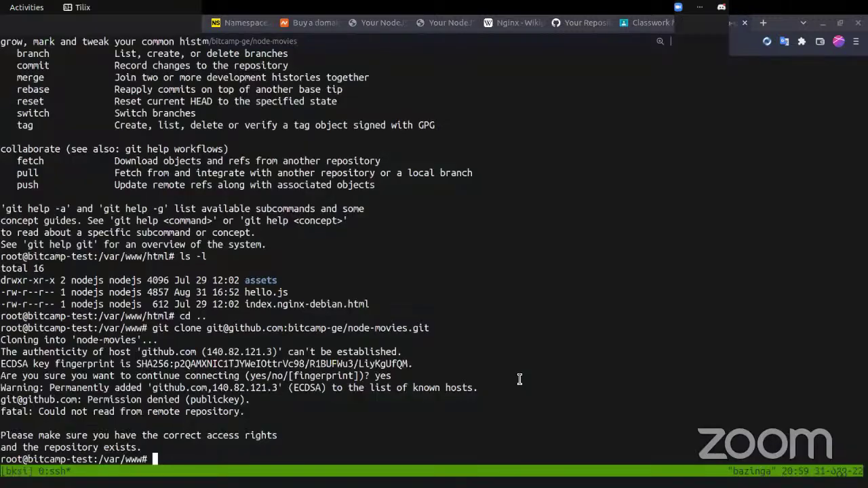
{"action": "type", "text": "cat ~/.ss"}
{"action": "type", "text": "h/"}
{"action": "type", "text": "i"}
{"action": "key", "text": "BackSpace"}
{"action": "key", "text": "Tab"}
{"action": "key", "text": "Tab"}
{"action": "key", "text": "Tab"}
{"action": "key", "text": "Tab"}
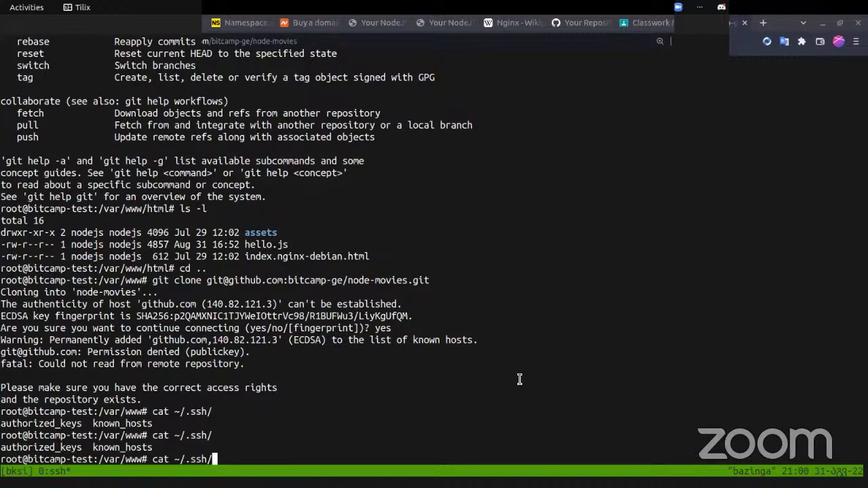
{"action": "key", "text": "BackSpace"}
{"action": "key", "text": "BackSpace"}
{"action": "key", "text": "BackSpace"}
{"action": "key", "text": "alt+Tab"}
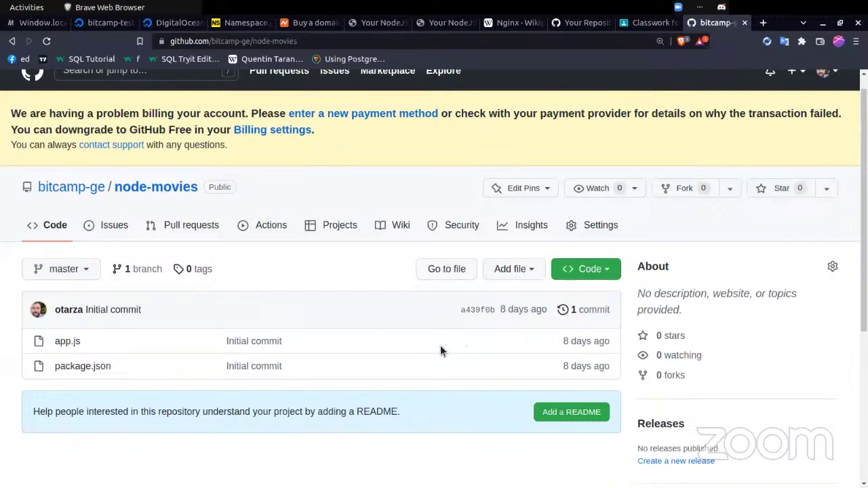
- Search the web for 'generate ssh key github' in a new tab
{"action": "scroll", "coordinate": [440, 345], "scroll_direction": "up", "scroll_amount": 1}
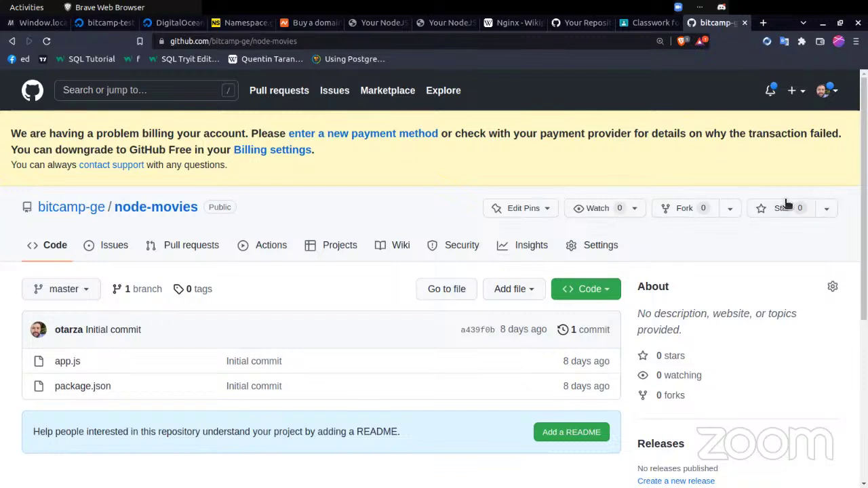
{"action": "key", "text": "ctrl+t"}
{"action": "type", "text": "g"}
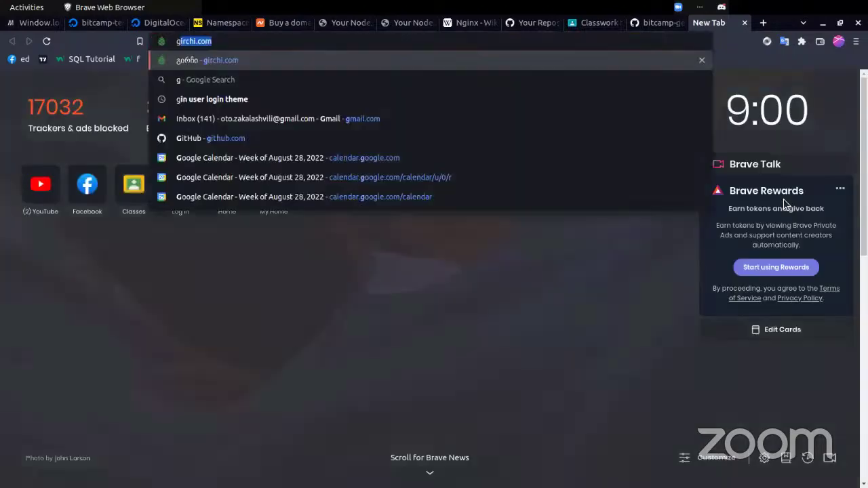
{"action": "type", "text": "enera"}
{"action": "key", "text": "BackSpace"}
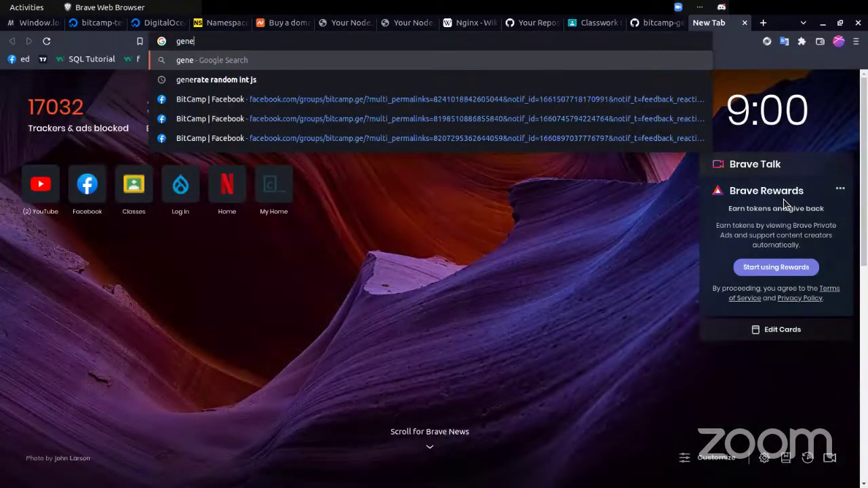
{"action": "type", "text": "e"}
{"action": "key", "text": "BackSpace"}
{"action": "type", "text": "ate"}
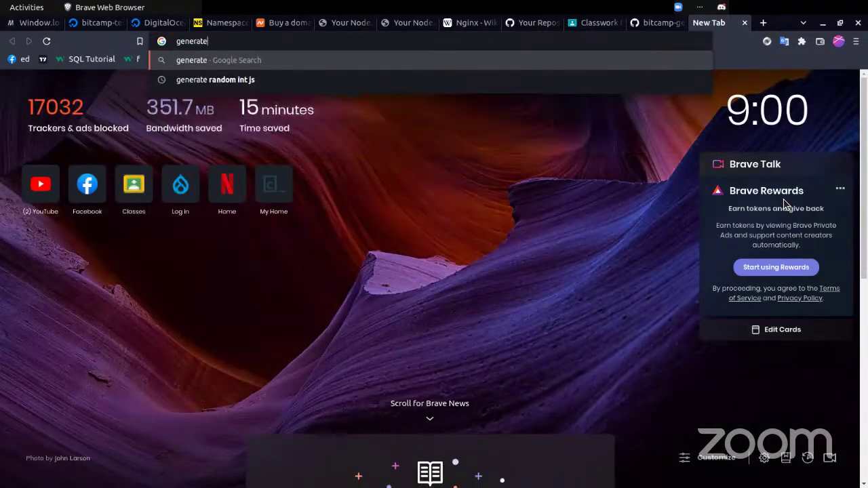
{"action": "type", "text": " ssh keey"}
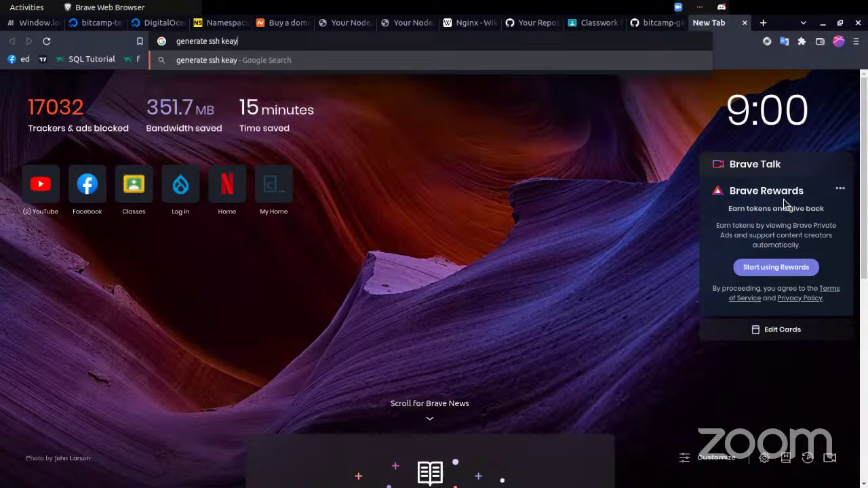
{"action": "key", "text": "BackSpace"}
{"action": "key", "text": "BackSpace"}
{"action": "type", "text": "y github"}
{"action": "key", "text": "Return"}
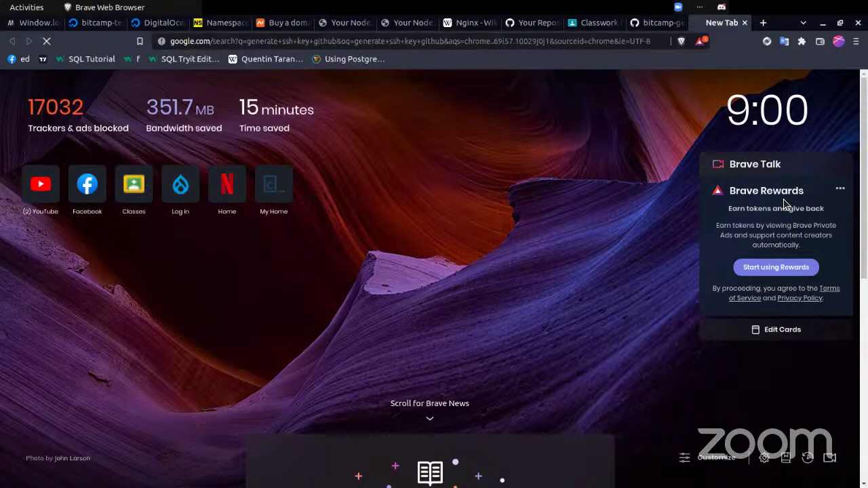
- Open the GitHub Docs guide and select the ssh-keygen -t ed25519 -C command
{"action": "left_click", "coordinate": [305, 193]}
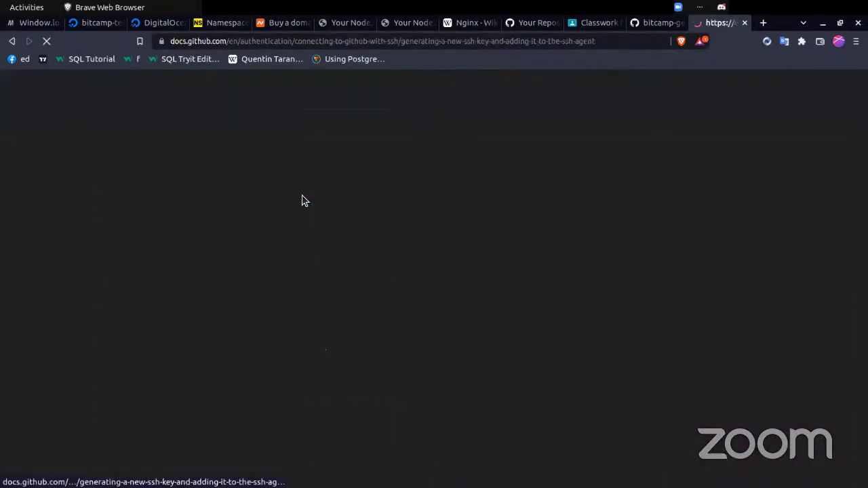
{"action": "scroll", "coordinate": [334, 349], "scroll_direction": "down", "scroll_amount": 15}
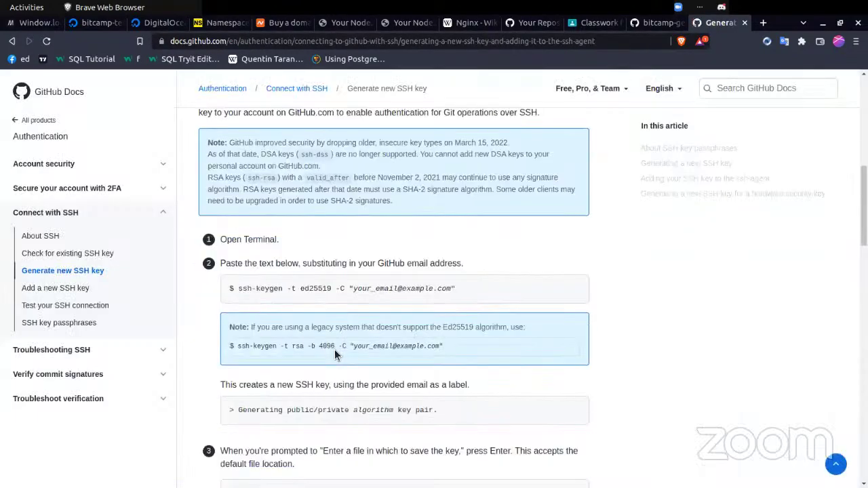
{"action": "scroll", "coordinate": [334, 349], "scroll_direction": "up", "scroll_amount": 6}
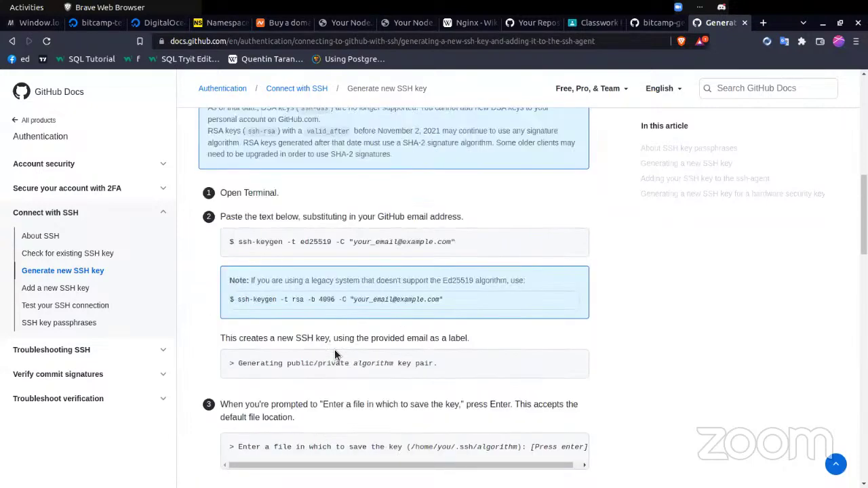
{"action": "scroll", "coordinate": [334, 352], "scroll_direction": "down", "scroll_amount": 2}
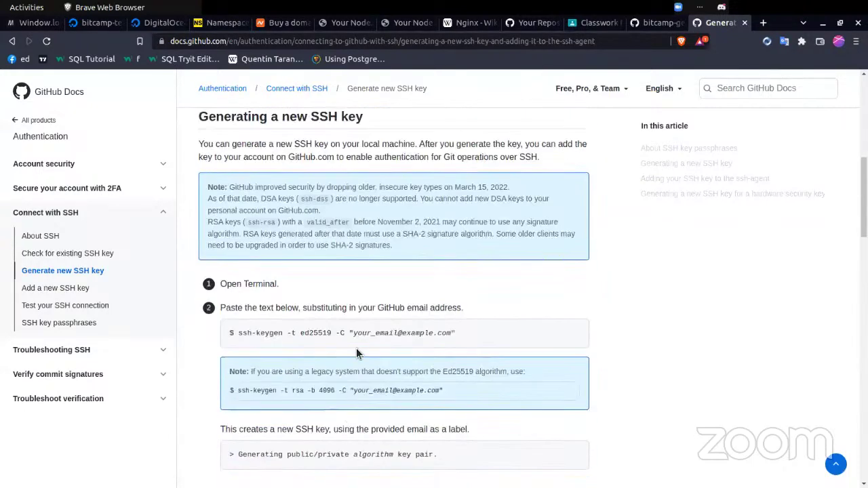
{"action": "left_click_drag", "start_coordinate": [352, 332], "coordinate": [239, 333]}
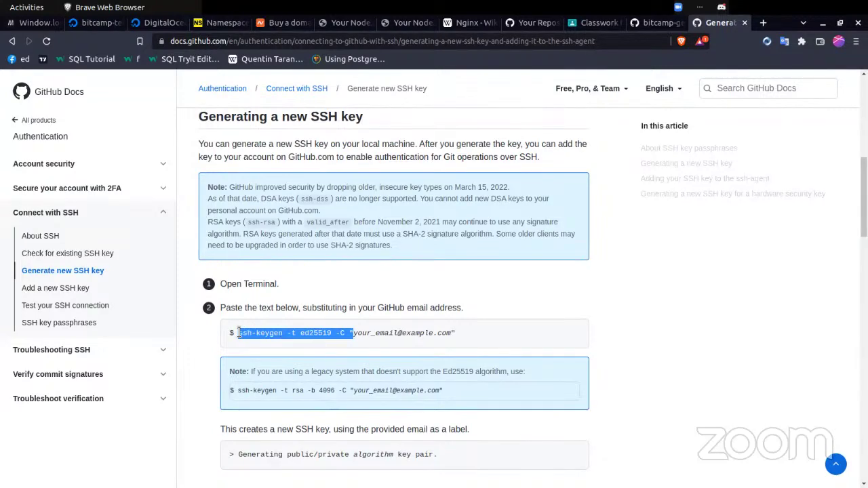
- Generate an ed25519 key labelled with the account e-mail, default location, no passphrase
{"action": "key", "text": "ctrl+c"}
{"action": "key", "text": "alt+Tab"}
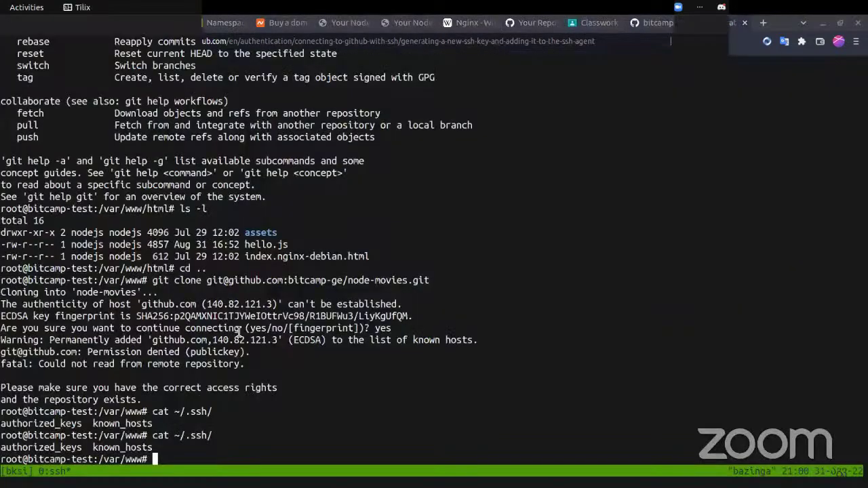
{"action": "key", "text": "ctrl+shift+v"}
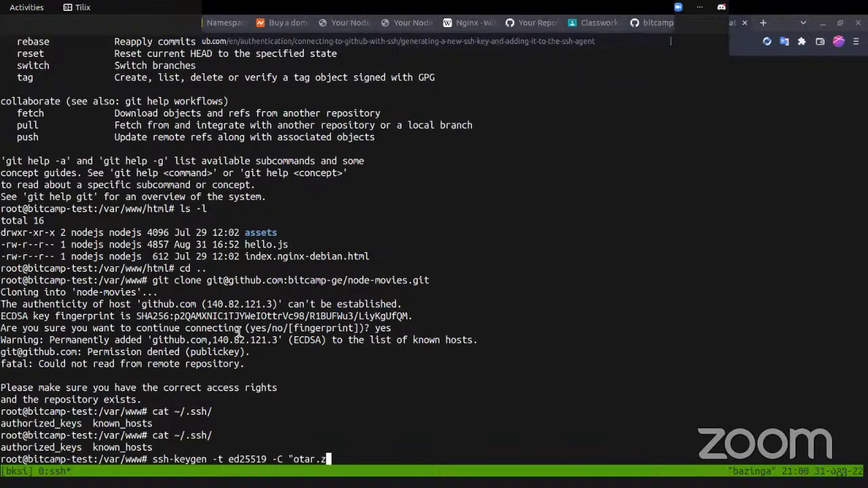
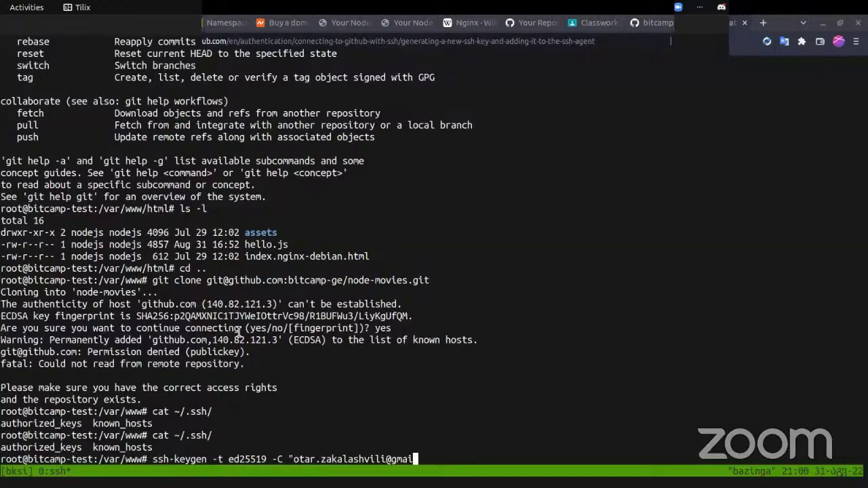
{"action": "key", "text": "alt+Tab"}
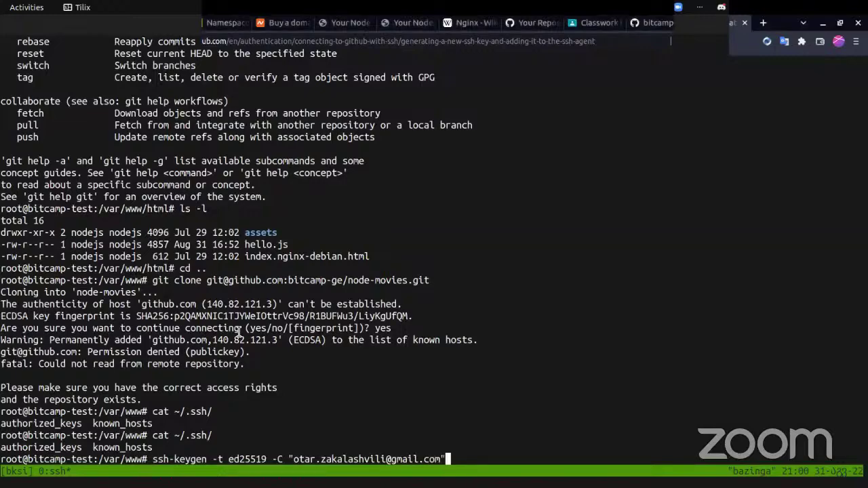
{"action": "key", "text": "alt+Tab"}
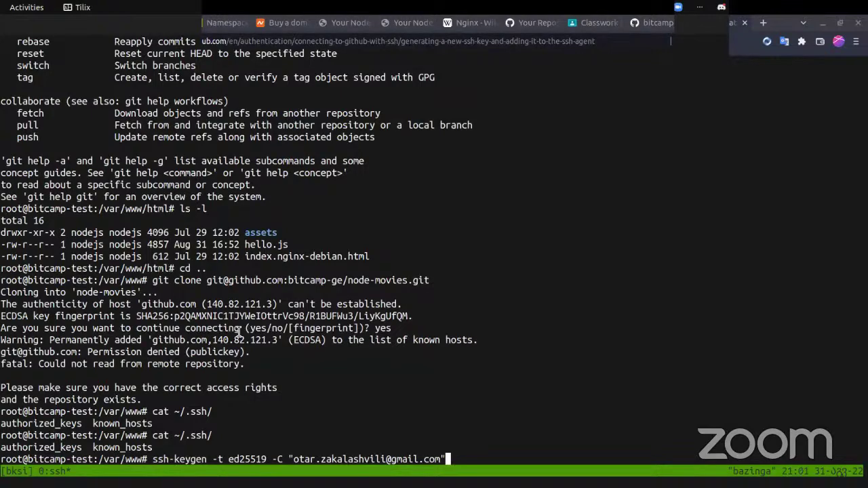
{"action": "key", "text": "Return"}
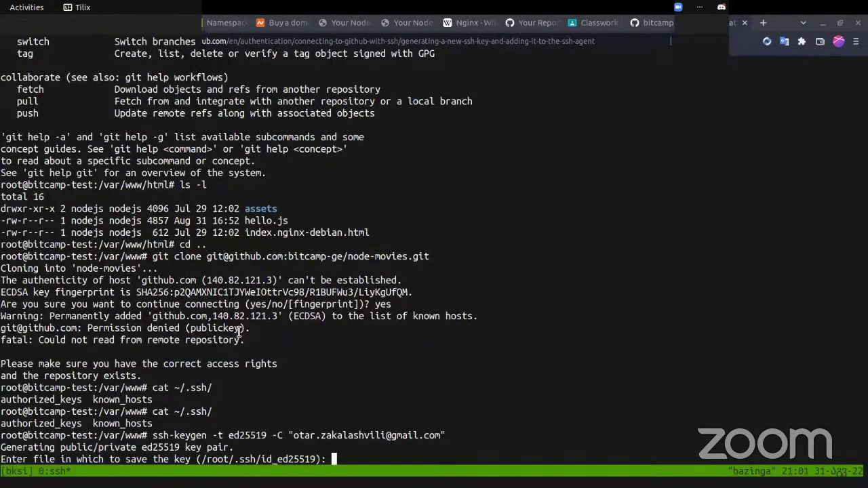
{"action": "key", "text": "Return"}
{"action": "key", "text": "Return"}
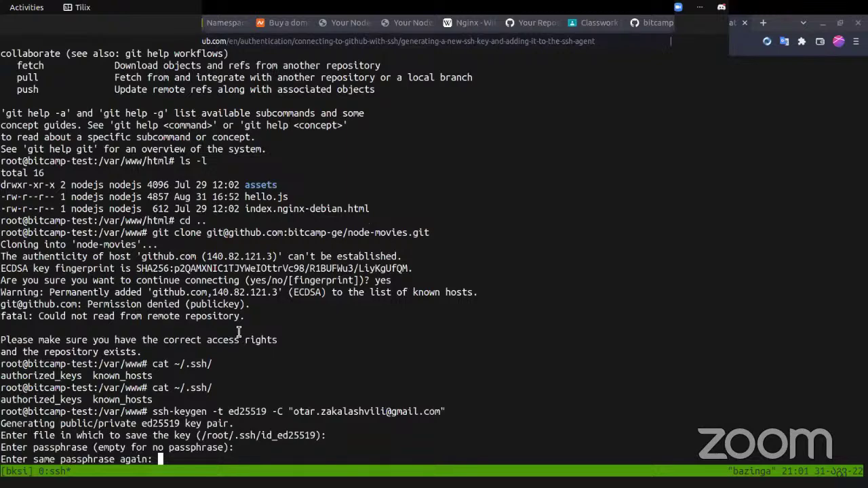
{"action": "key", "text": "Return"}
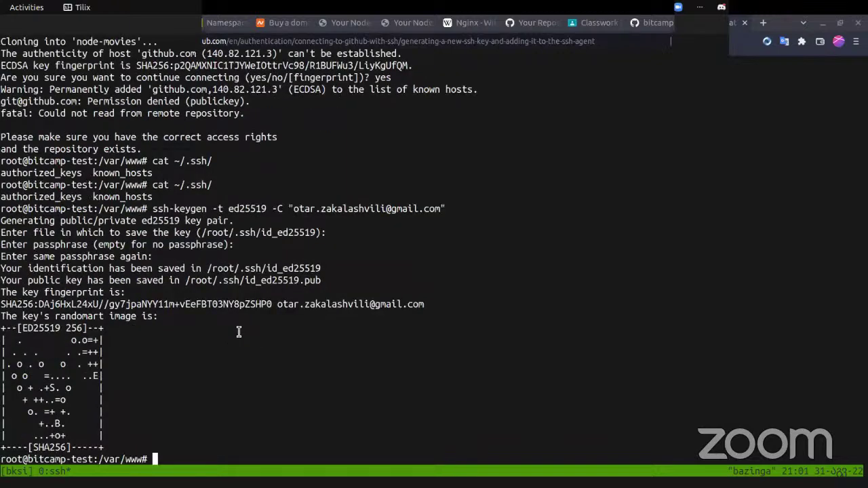
- Print ~/.ssh/id_ed25519.pub and copy the public key line
{"action": "type", "text": "cat ~/id"}
{"action": "key", "text": "BackSpace"}
{"action": "key", "text": "BackSpace"}
{"action": "type", "text": "id"}
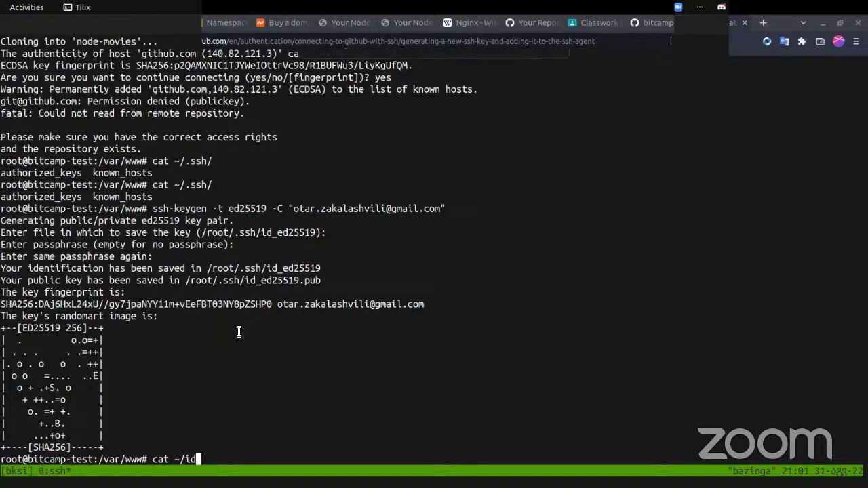
{"action": "key", "text": "BackSpace"}
{"action": "key", "text": "BackSpace"}
{"action": "type", "text": ".ssh/id"}
{"action": "key", "text": "Tab"}
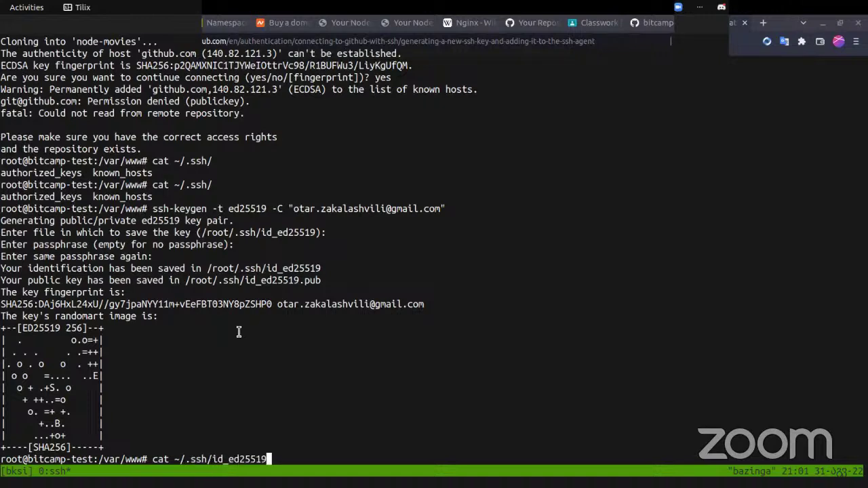
{"action": "type", "text": ".pub"}
{"action": "key", "text": "Return"}
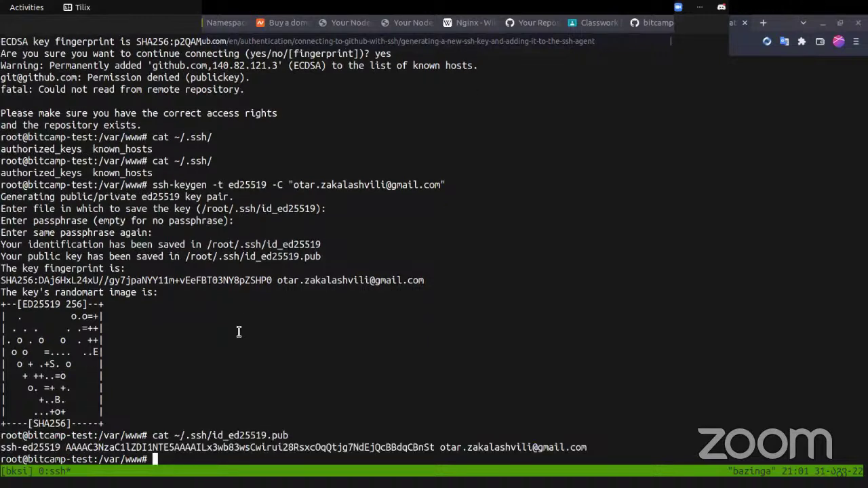
{"action": "triple_click", "coordinate": [29, 447]}
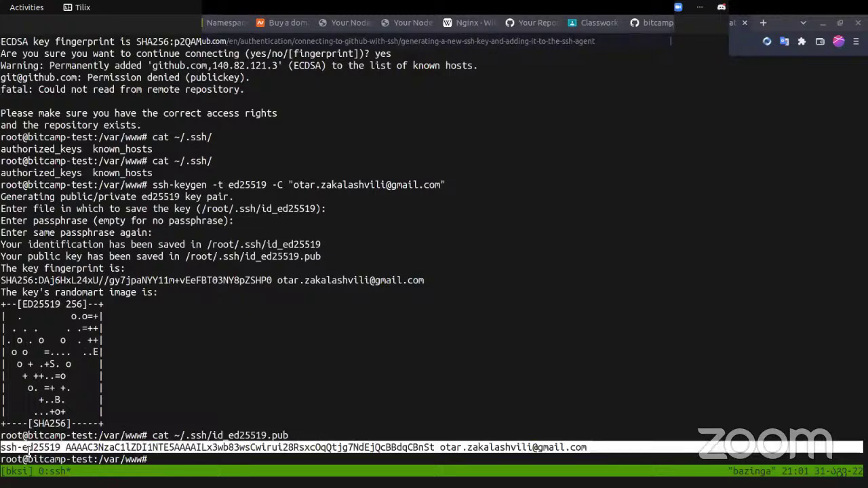
{"action": "key", "text": "alt+Tab"}
- Go to GitHub account Settings > SSH and GPG keys and start a new SSH key
{"action": "scroll", "coordinate": [395, 284], "scroll_direction": "up", "scroll_amount": 10}
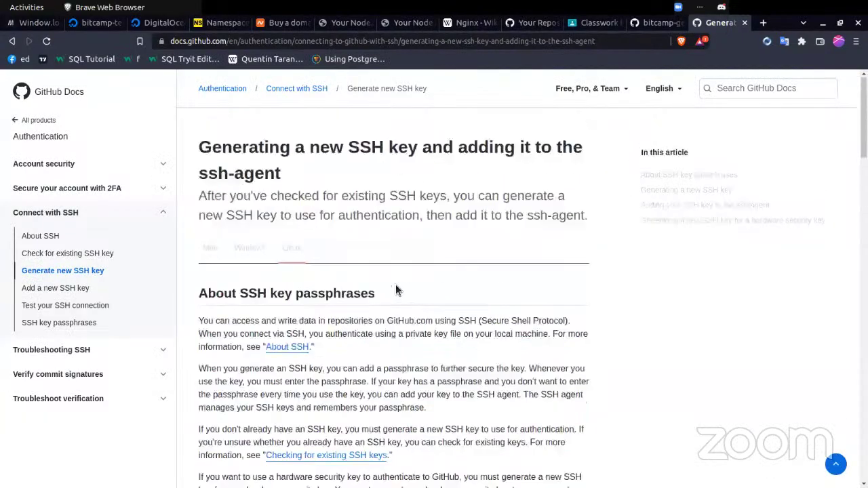
{"action": "left_click", "coordinate": [653, 25]}
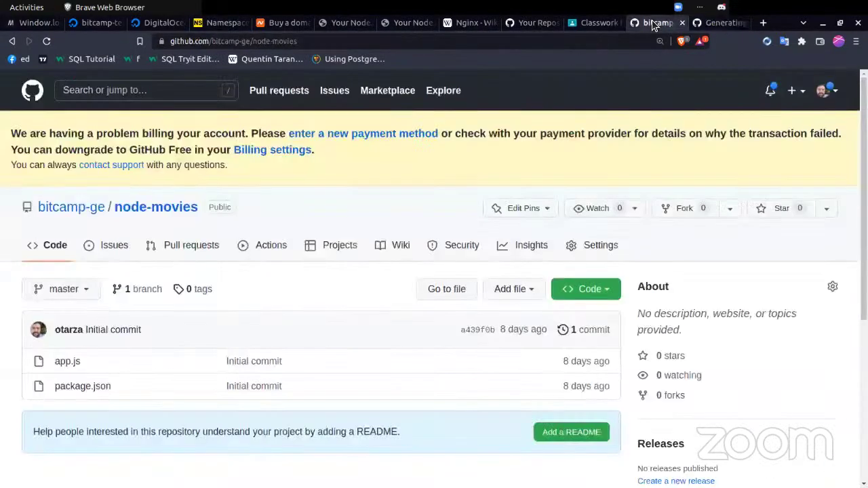
{"action": "left_click", "coordinate": [833, 98]}
{"action": "middle_click", "coordinate": [771, 385]}
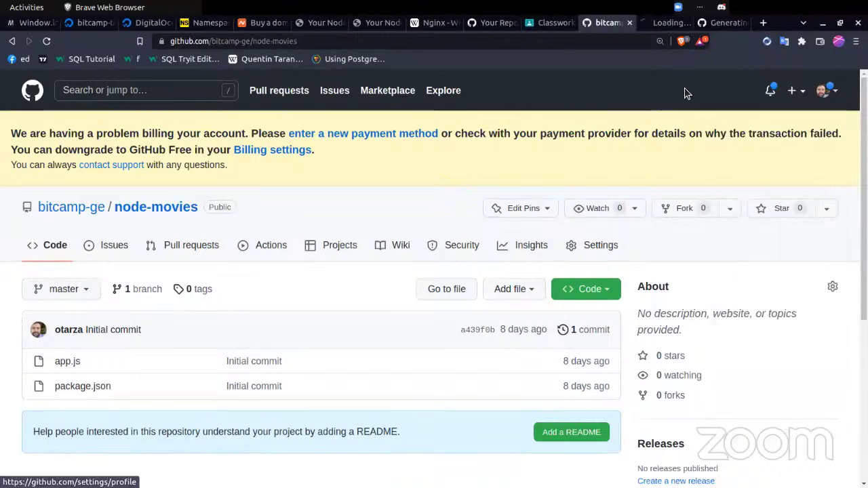
{"action": "left_click", "coordinate": [644, 25]}
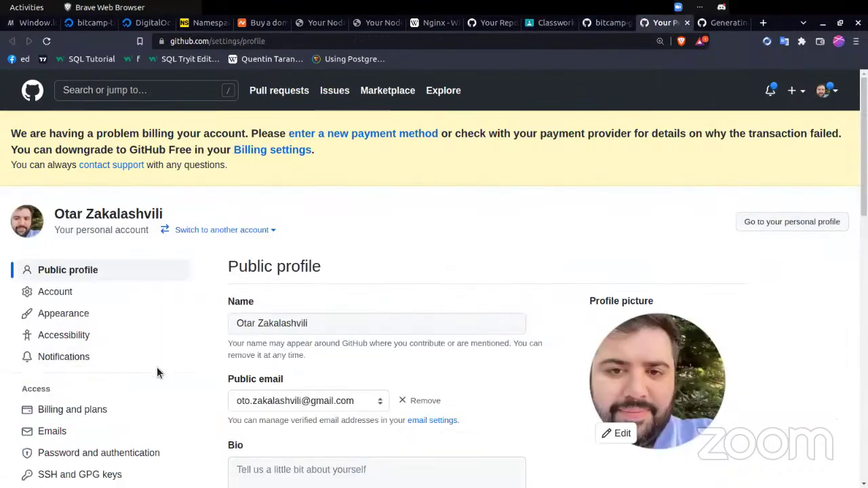
{"action": "scroll", "coordinate": [157, 367], "scroll_direction": "down", "scroll_amount": 2}
{"action": "scroll", "coordinate": [153, 373], "scroll_direction": "down", "scroll_amount": 4}
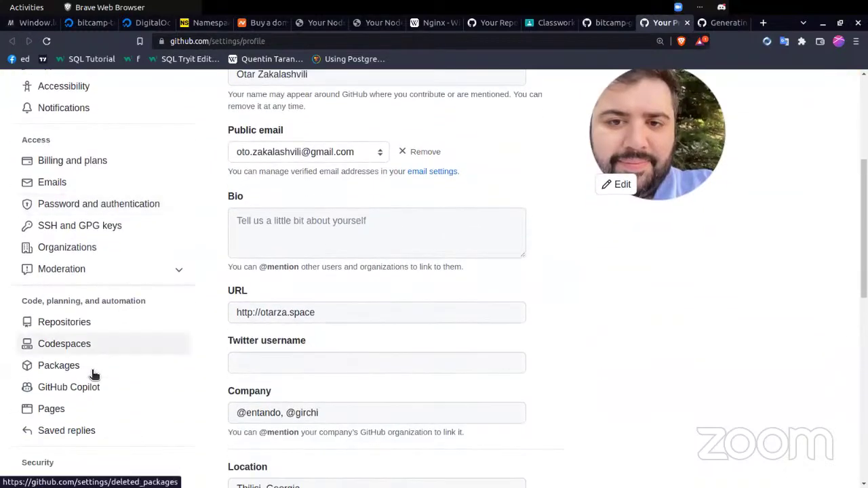
{"action": "left_click", "coordinate": [99, 236]}
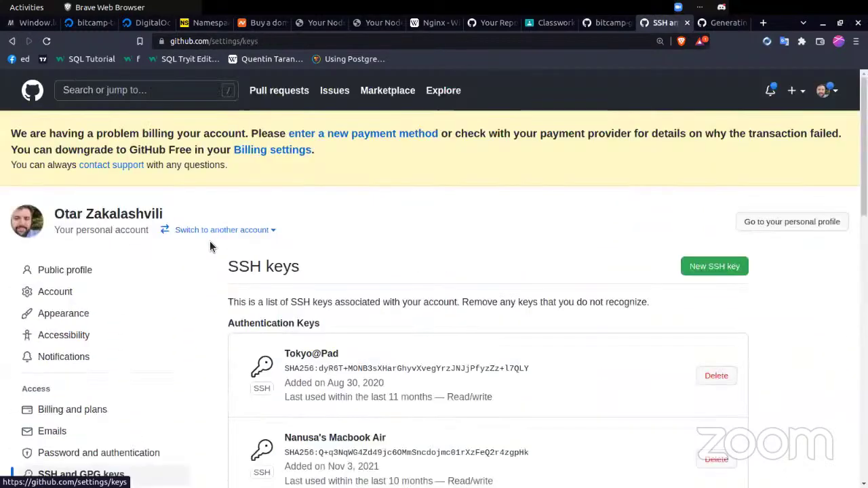
{"action": "left_click", "coordinate": [708, 265]}
- Add the pasted key as Authentication Key 'Bootcamp Test Node Server', confirming via GitHub Mobile
{"action": "left_click", "coordinate": [333, 447]}
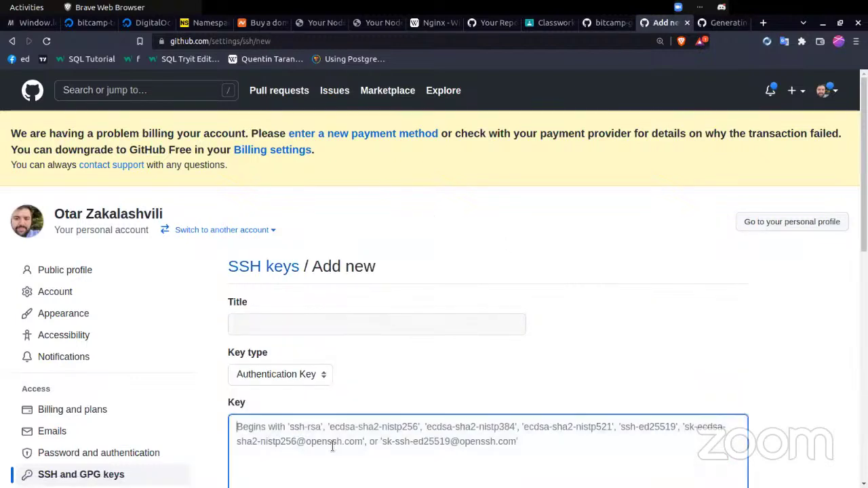
{"action": "key", "text": "ctrl+v"}
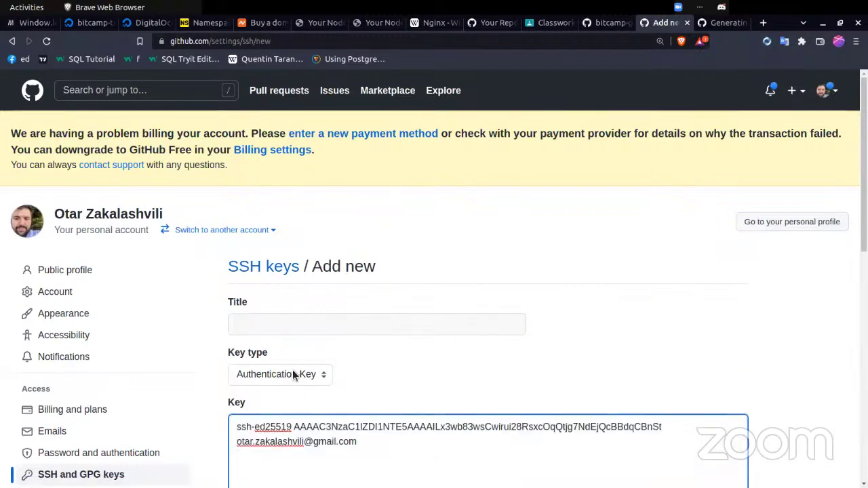
{"action": "left_click", "coordinate": [294, 375]}
{"action": "left_click", "coordinate": [395, 369]}
{"action": "left_click", "coordinate": [352, 330]}
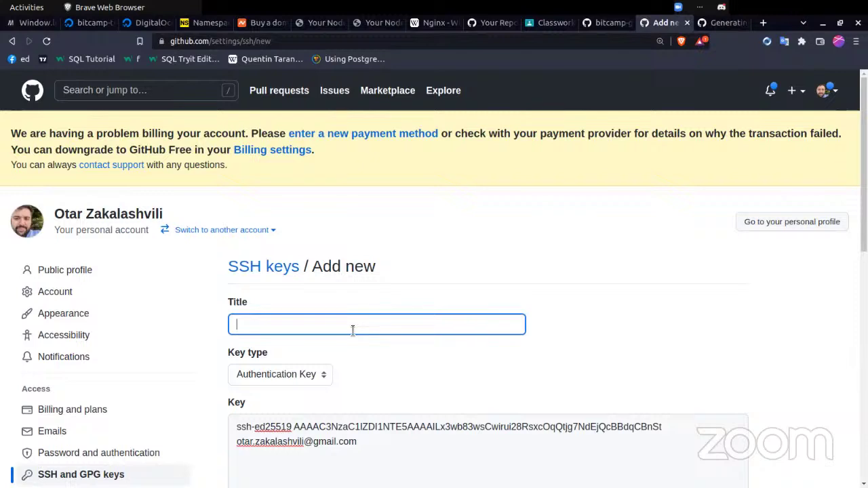
{"action": "type", "text": "Bootcam"}
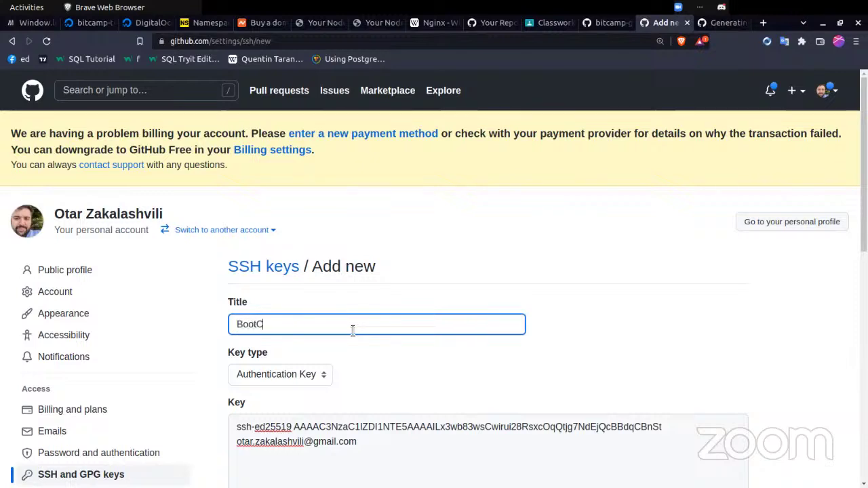
{"action": "type", "text": "p Test N"}
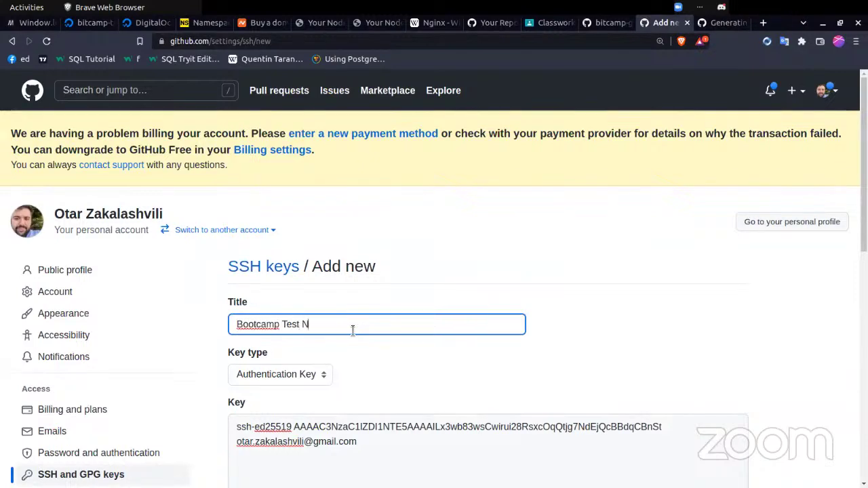
{"action": "type", "text": "ode Server"}
{"action": "scroll", "coordinate": [353, 330], "scroll_direction": "down", "scroll_amount": 2}
{"action": "left_click", "coordinate": [270, 427]}
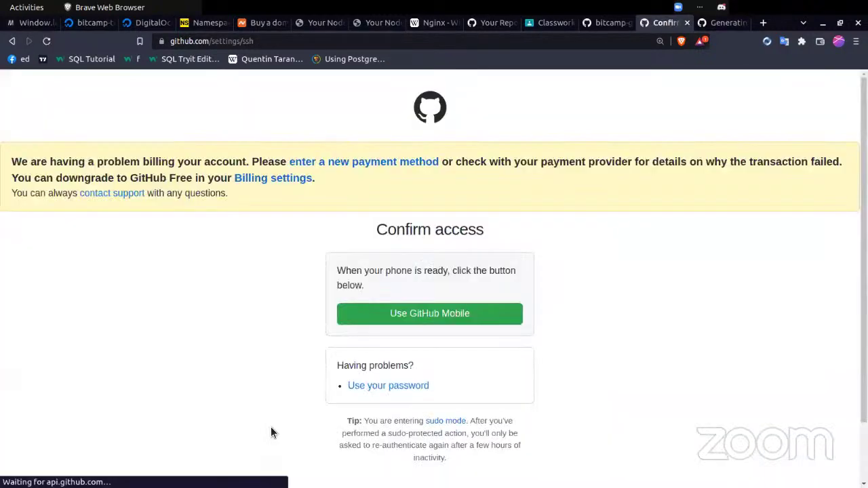
{"action": "left_click", "coordinate": [444, 317]}
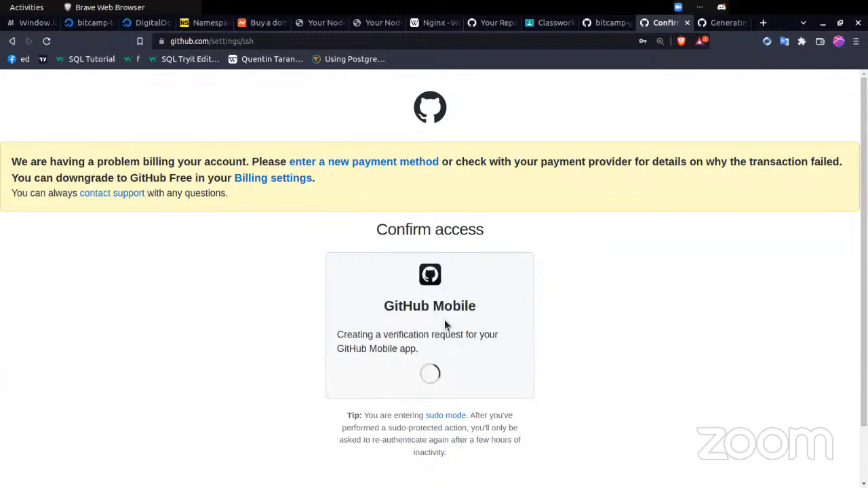